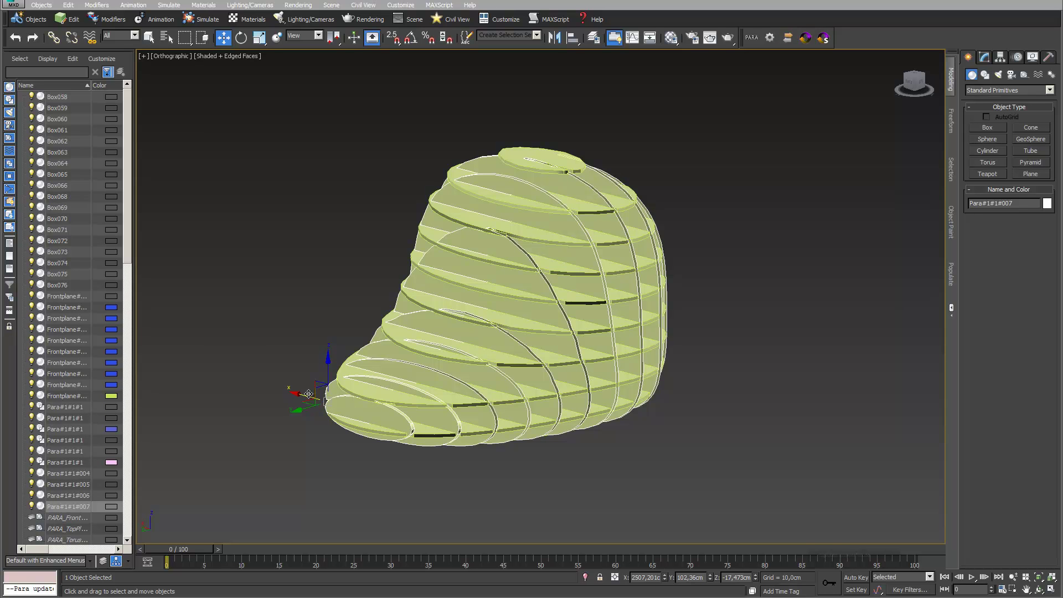
- Move the interlocking vertical sections away from the horizontal sections so both sets stand apart
left_click_drag(308, 397, 722, 419)
middle_click_drag(722, 419, 658, 380)
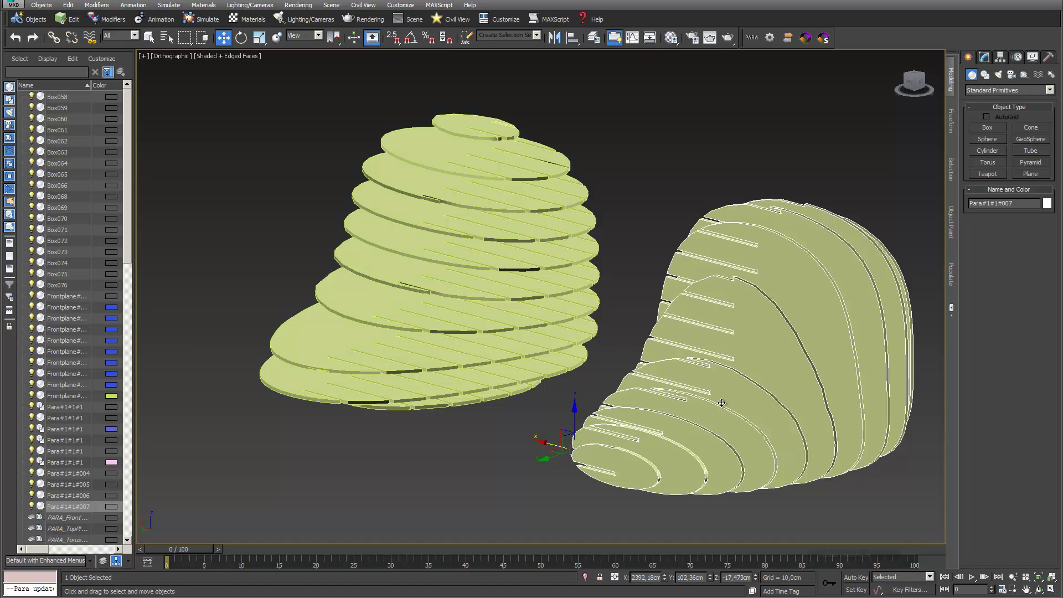
left_click(1039, 591)
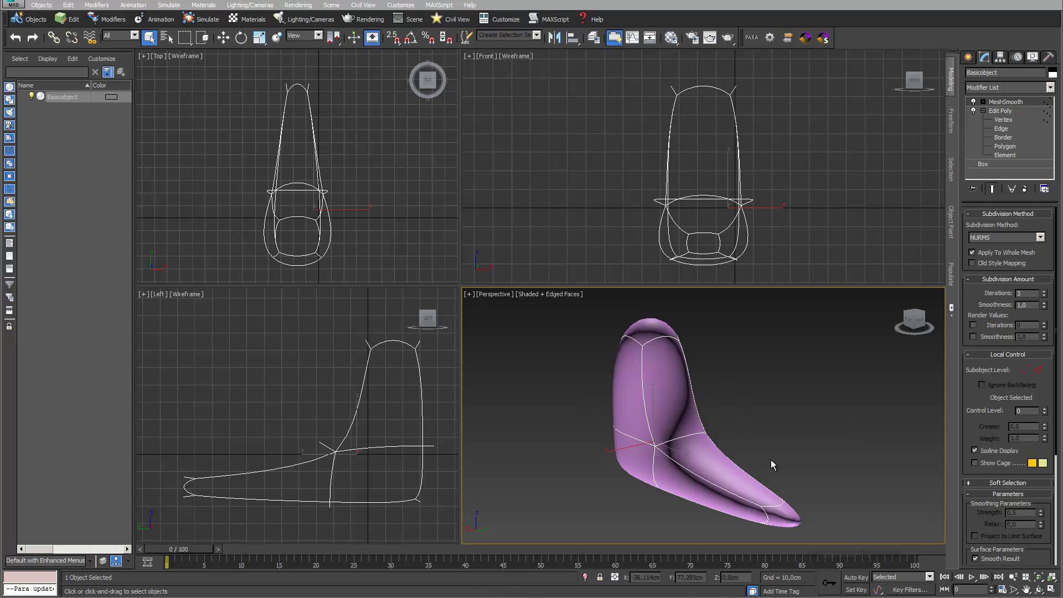
- Switch the MeshSmooth and Edit Poly modifiers of Basicobject off and on again to examine how the shape is built
left_click(974, 102)
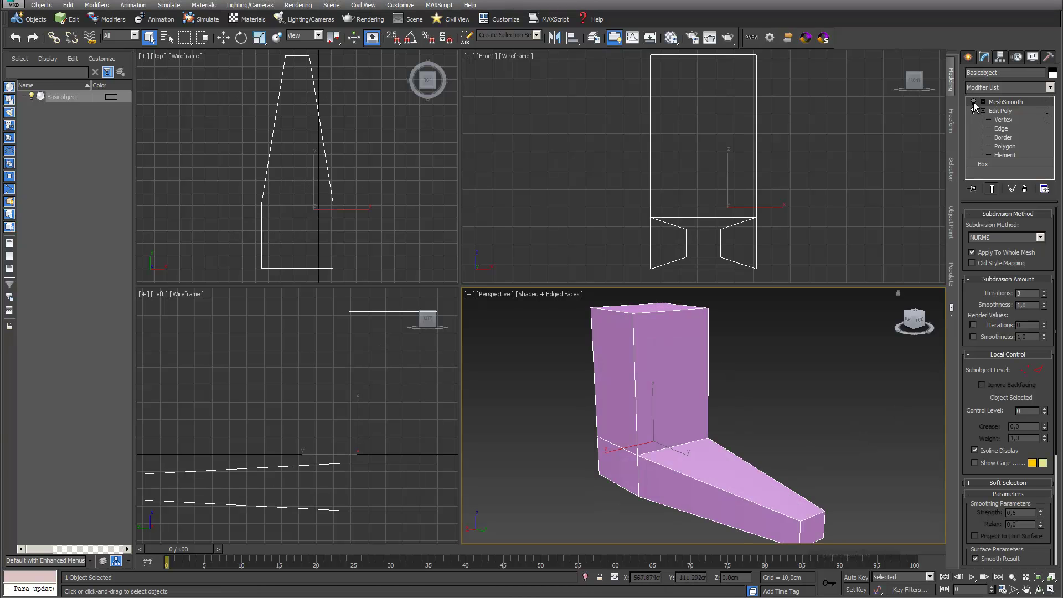
left_click(974, 111)
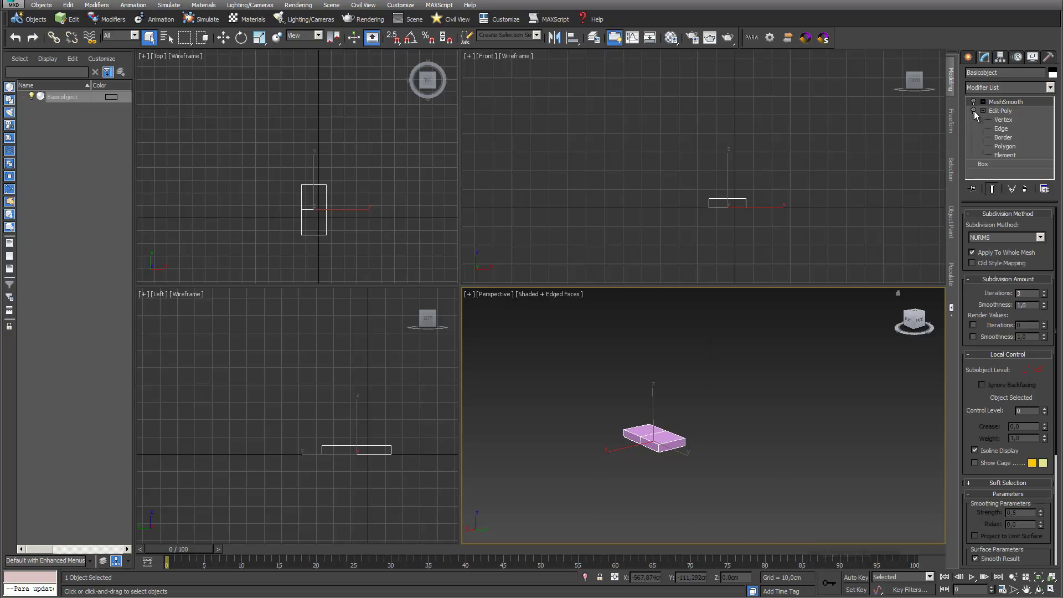
left_click(974, 111)
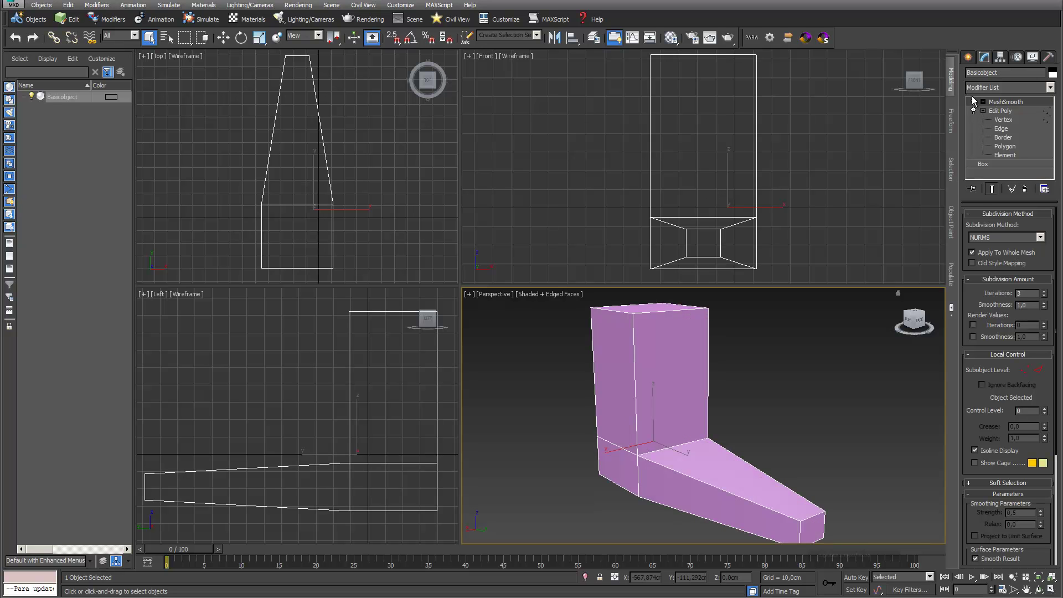
left_click(974, 102)
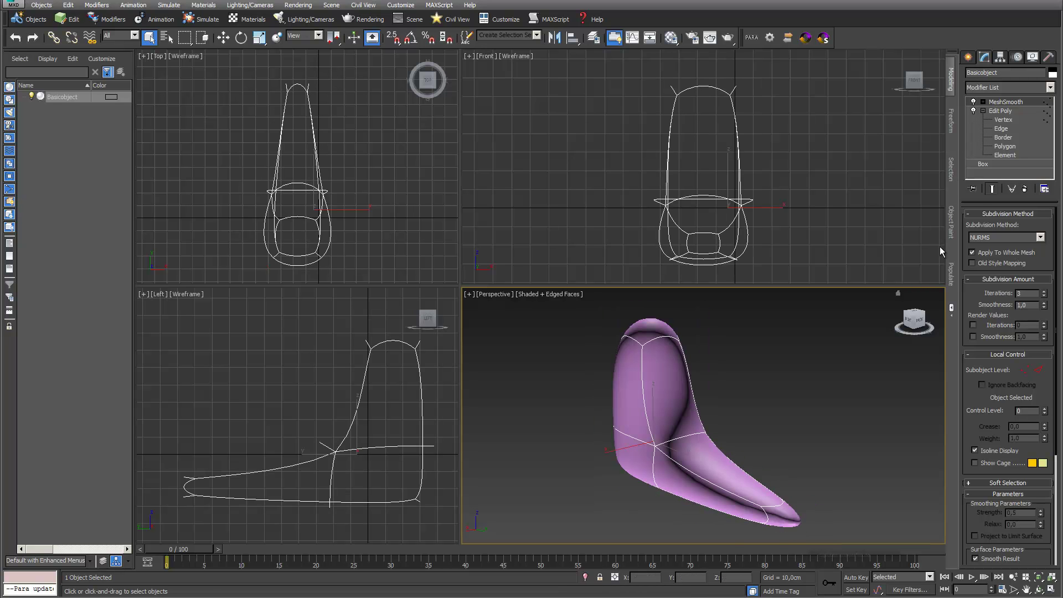
- Draw a plane about 43.4 by 44.3 cm in the Top view and another about 52.4 by 49.1 cm in the Front view
left_click(968, 58)
left_click(1031, 174)
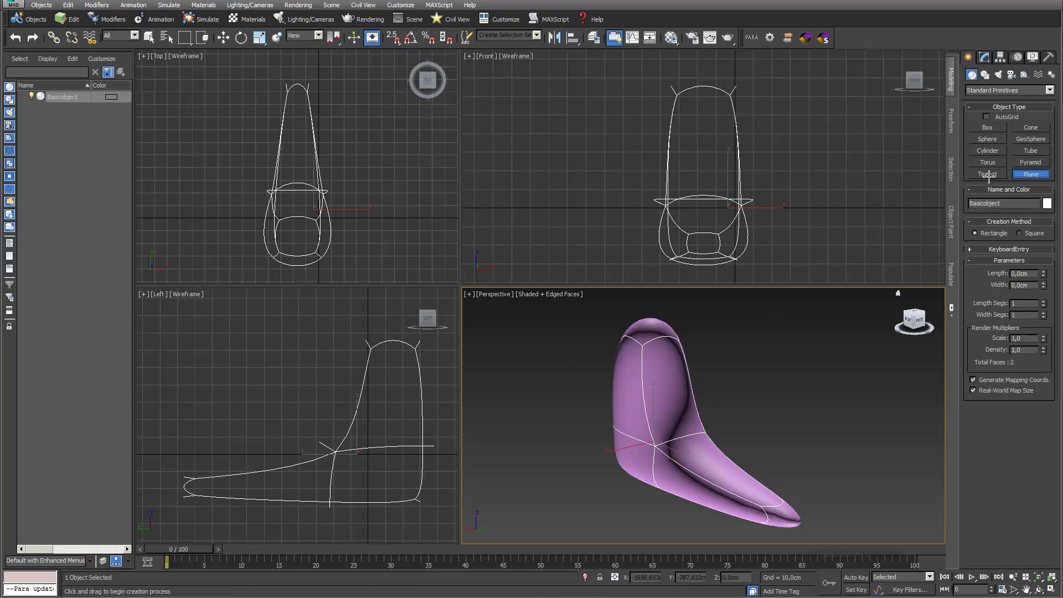
middle_click_drag(362, 171, 300, 150)
left_click_drag(317, 152, 372, 208)
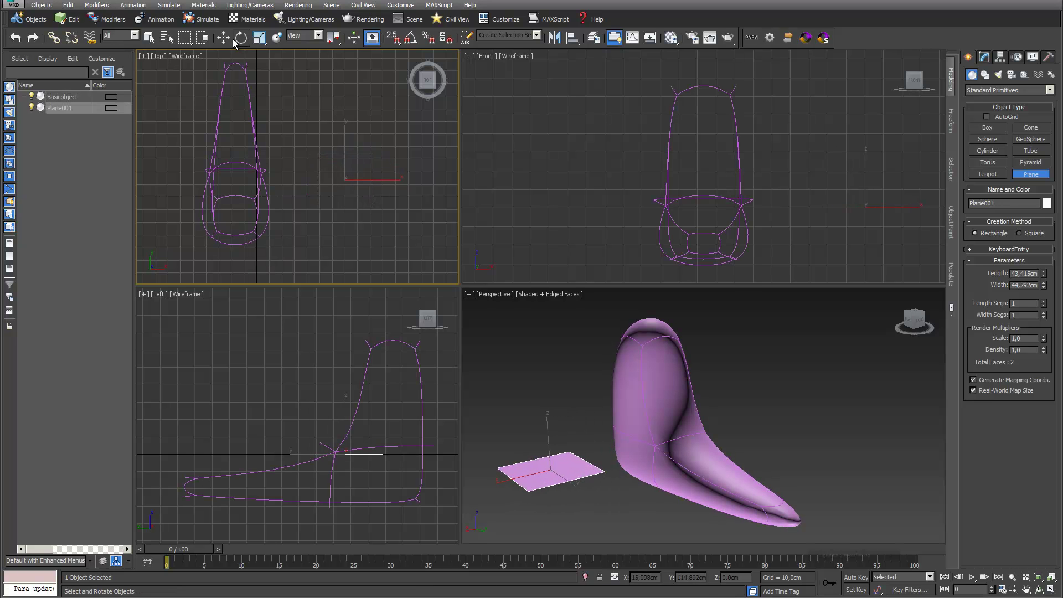
left_click(224, 37)
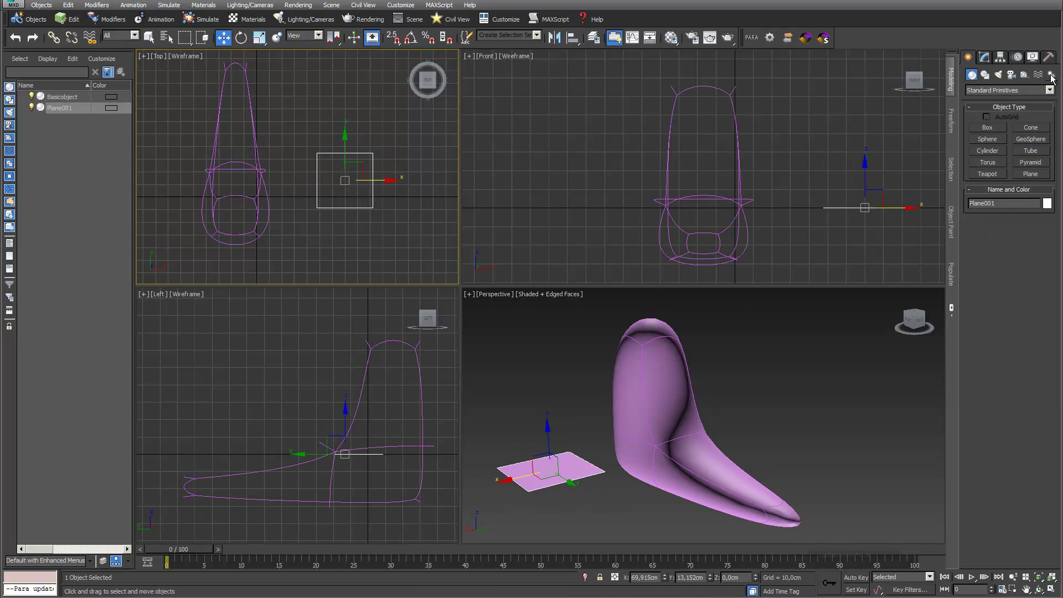
left_click(1039, 175)
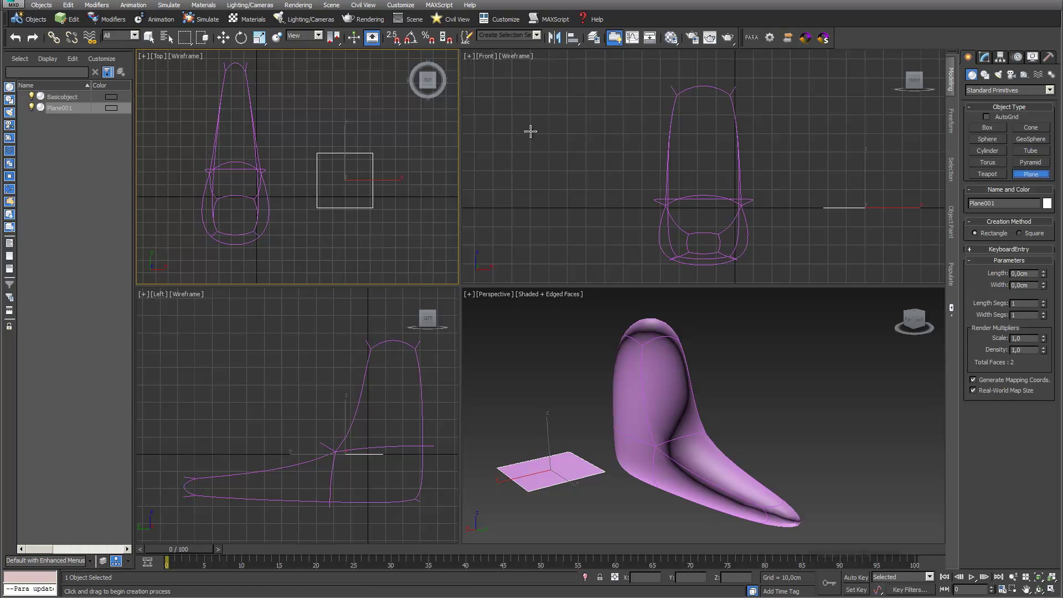
left_click_drag(522, 129, 613, 226)
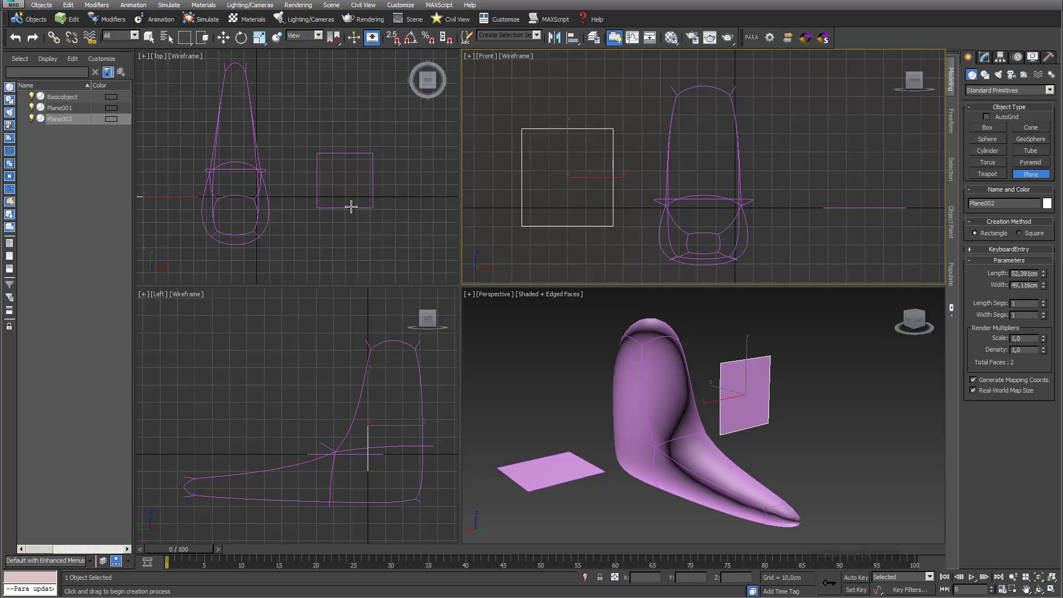
- Move the vertical plane beyond the object's toe end and lower the horizontal plane to about -30 cm at the object's base
scroll(278, 95, "down", 2)
middle_click_drag(278, 95, 353, 141)
left_click(223, 37)
left_click_drag(258, 203, 261, 107)
scroll(297, 142, "up", 3)
middle_click_drag(304, 107, 308, 56)
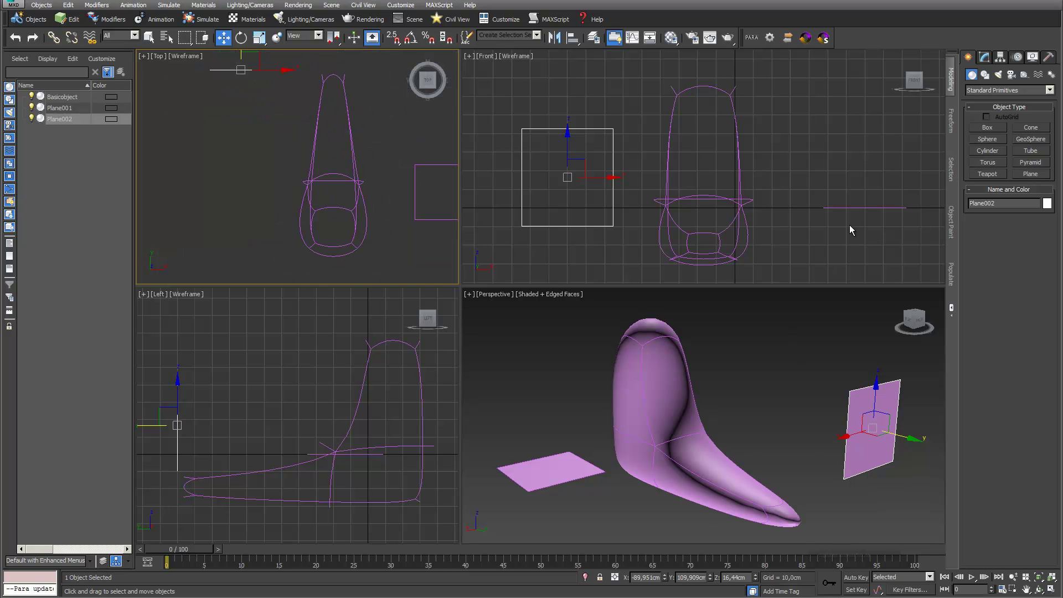
left_click(852, 208)
left_click_drag(865, 181, 573, 236)
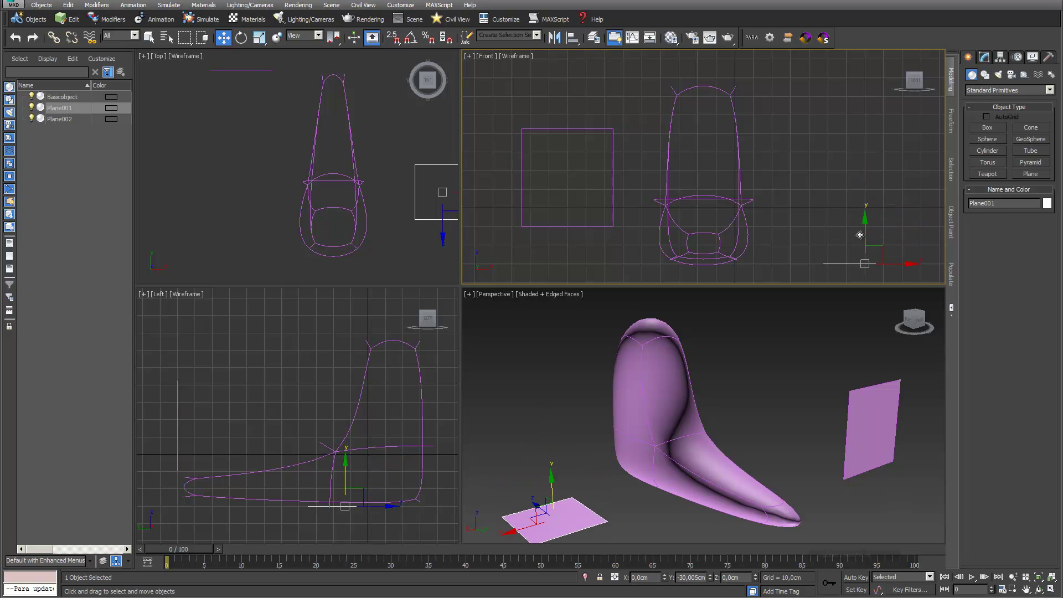
- Rename the vertical plane to SectioningFront
left_click(573, 225)
middle_click_drag(368, 163, 325, 198)
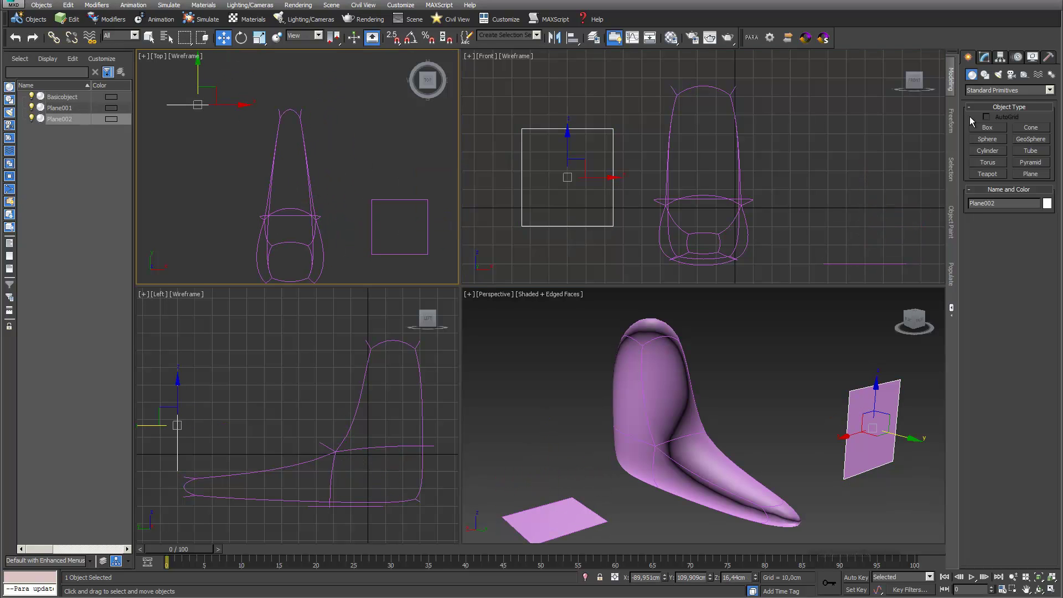
left_click(986, 57)
type("Section")
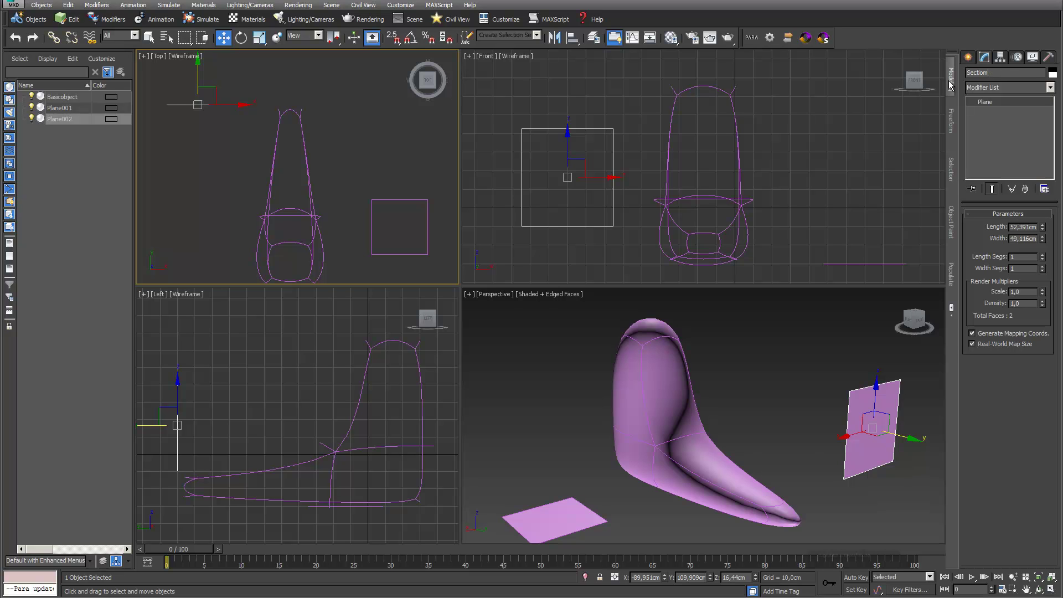
type("ingFront")
key("Return")
- Rename the horizontal plane to SectioningTop
left_click(421, 198)
double_click(1011, 69)
type("Sectionin")
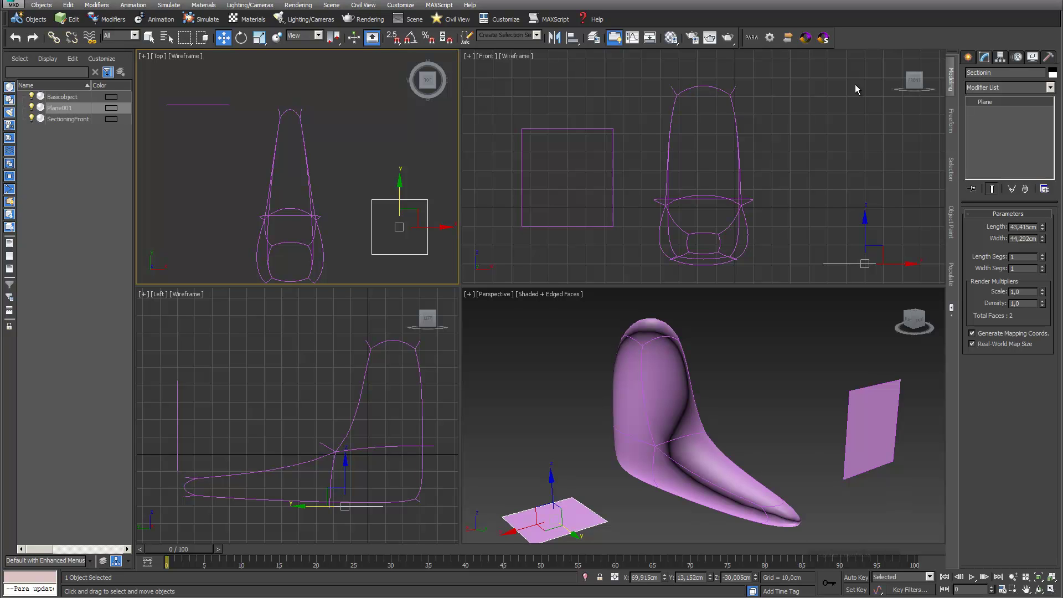
type("gTop")
key("Return")
- Create a parametric copy array of SectioningFront with a count of 10 × 1 × 1
left_click(218, 104)
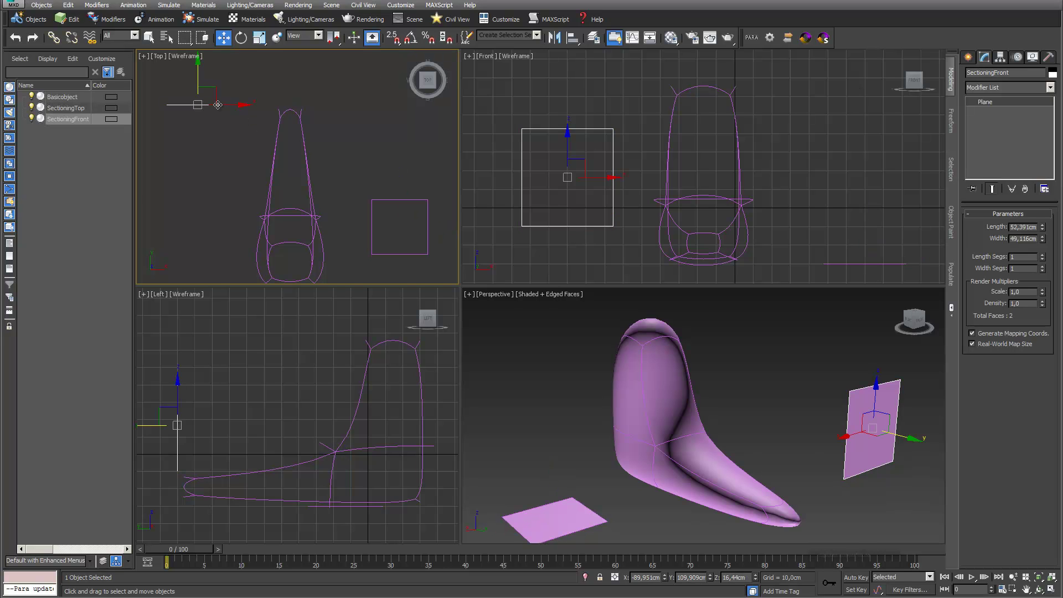
left_click(756, 42)
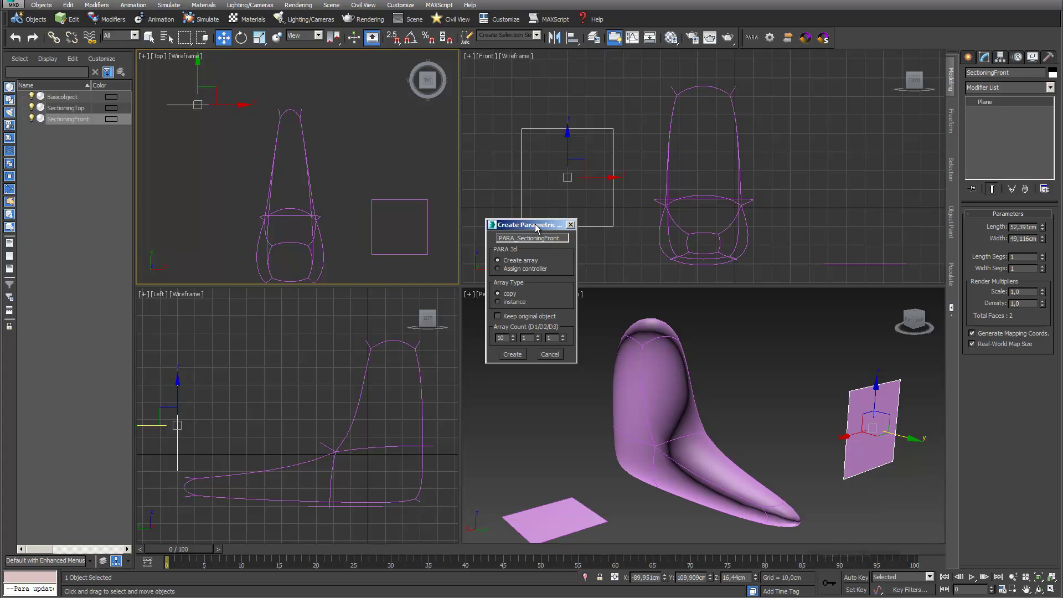
left_click_drag(536, 227, 540, 202)
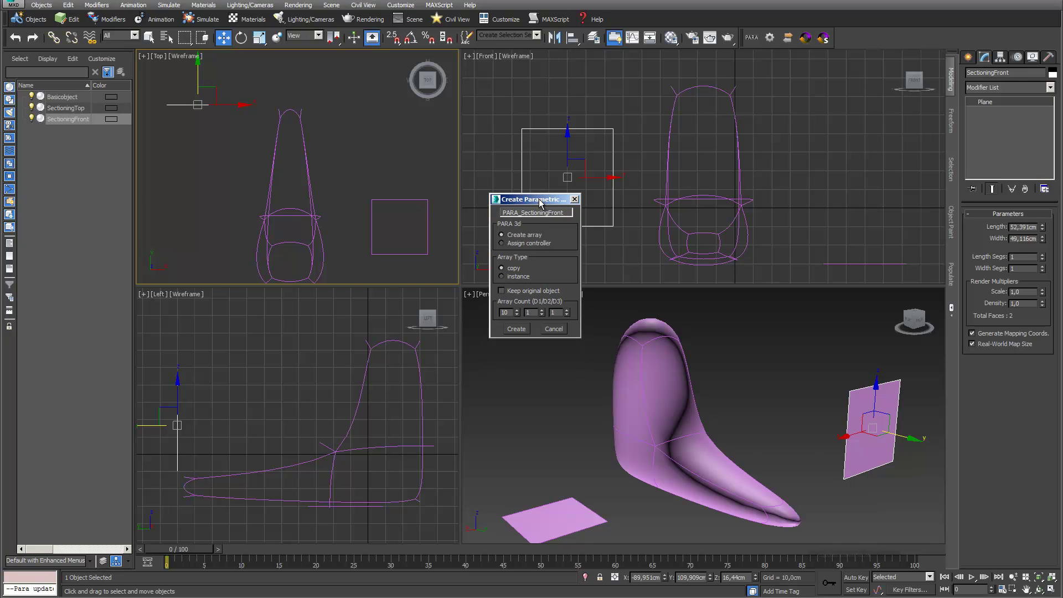
left_click(517, 329)
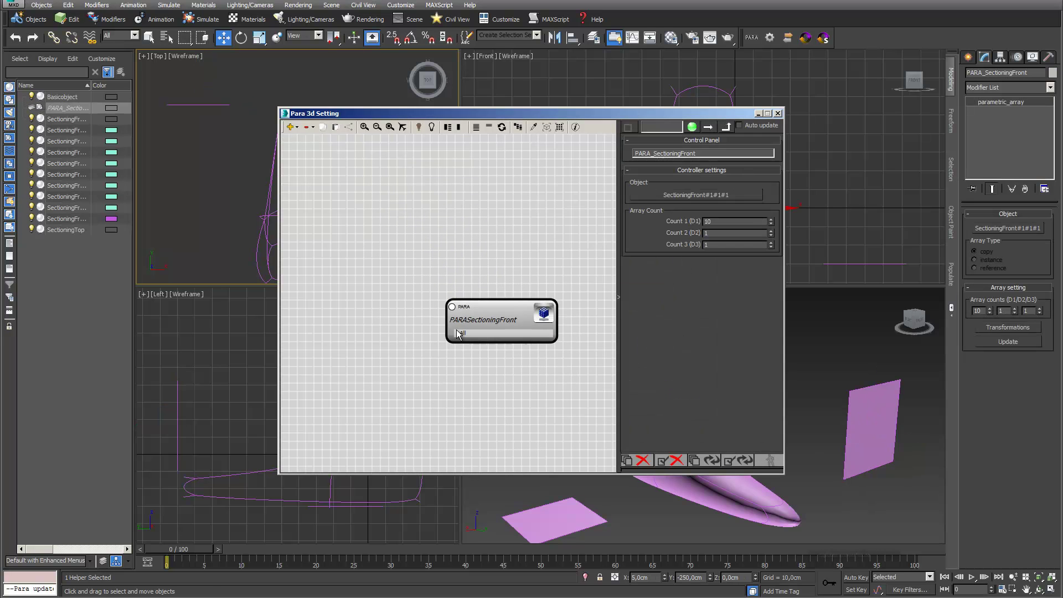
- Assign a Linear Controller to the transform of the SectioningFront array
left_click_drag(499, 322, 495, 271)
left_click(379, 230)
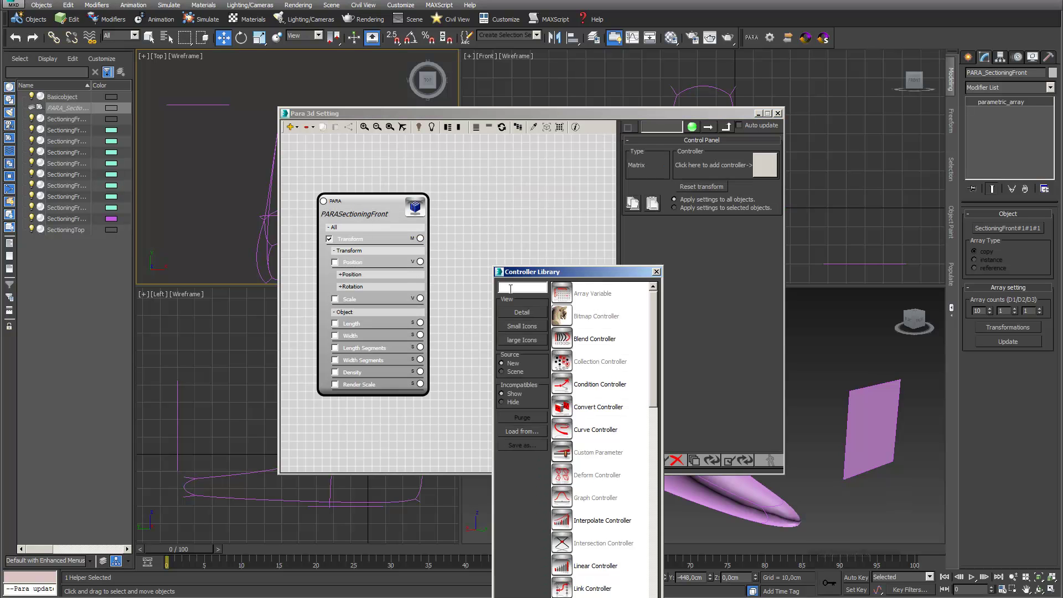
type("lin")
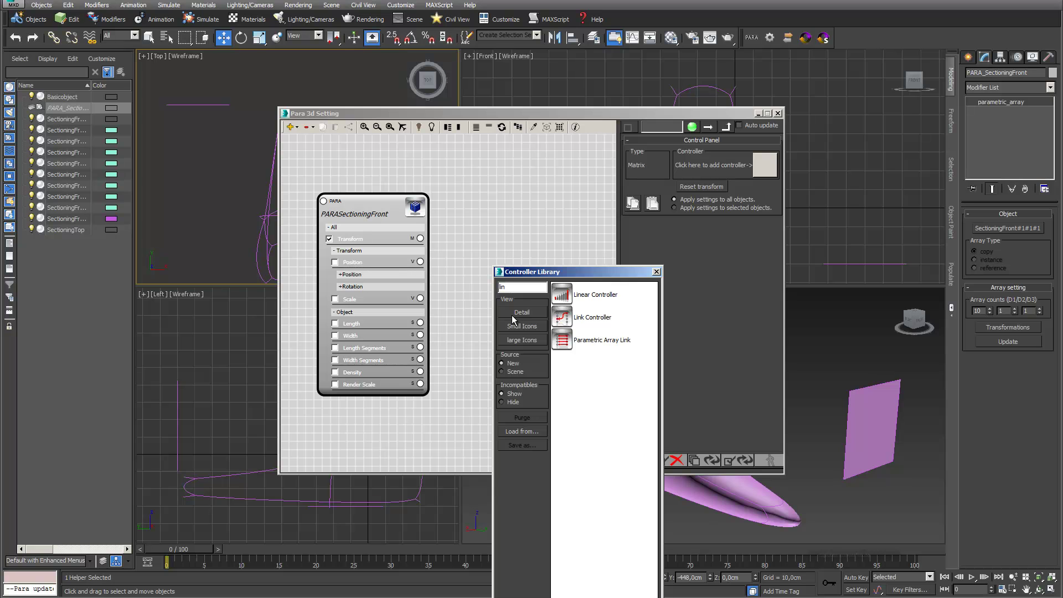
left_click(559, 295)
double_click(559, 295)
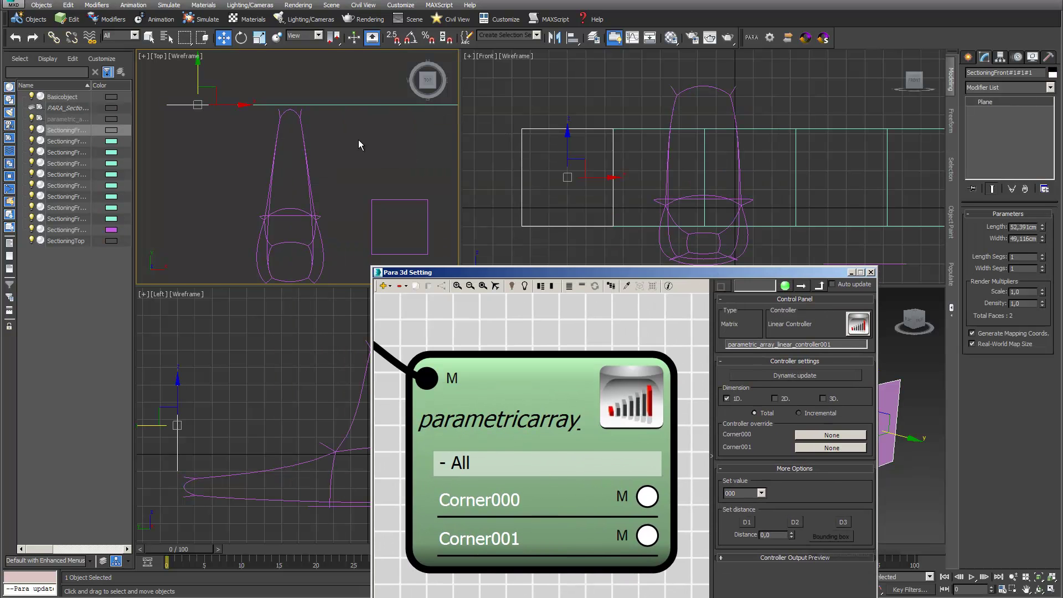
- Move the last SectioningFront plane opposite the first one at the object's heel end and update the array along its length
scroll(360, 145, "down", 5)
middle_click_drag(405, 177, 322, 174)
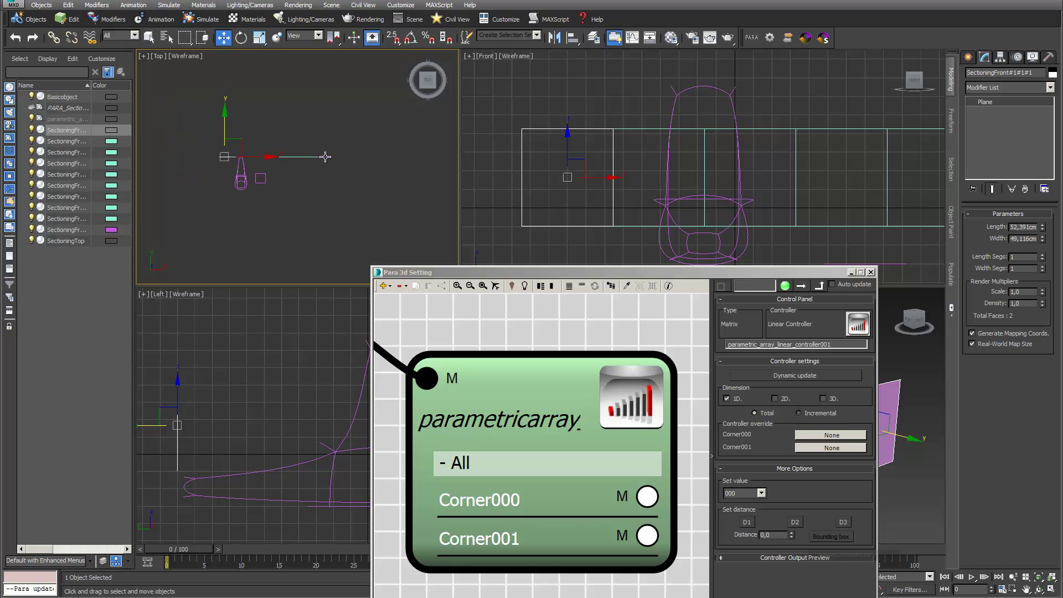
left_click(327, 157)
left_click_drag(333, 139, 235, 161)
scroll(235, 161, "up", 5)
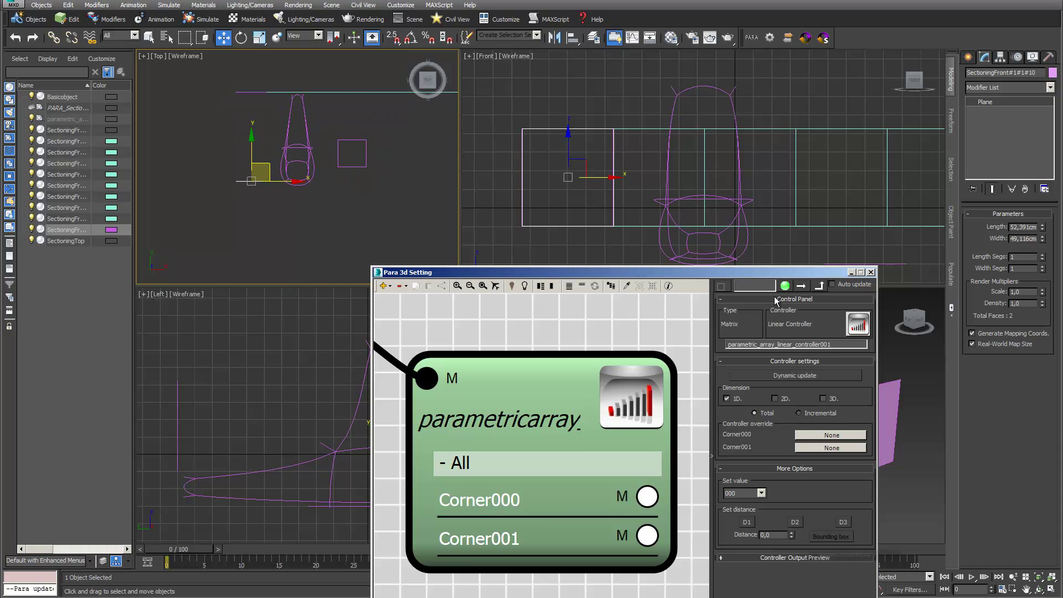
left_click_drag(779, 274, 819, 179)
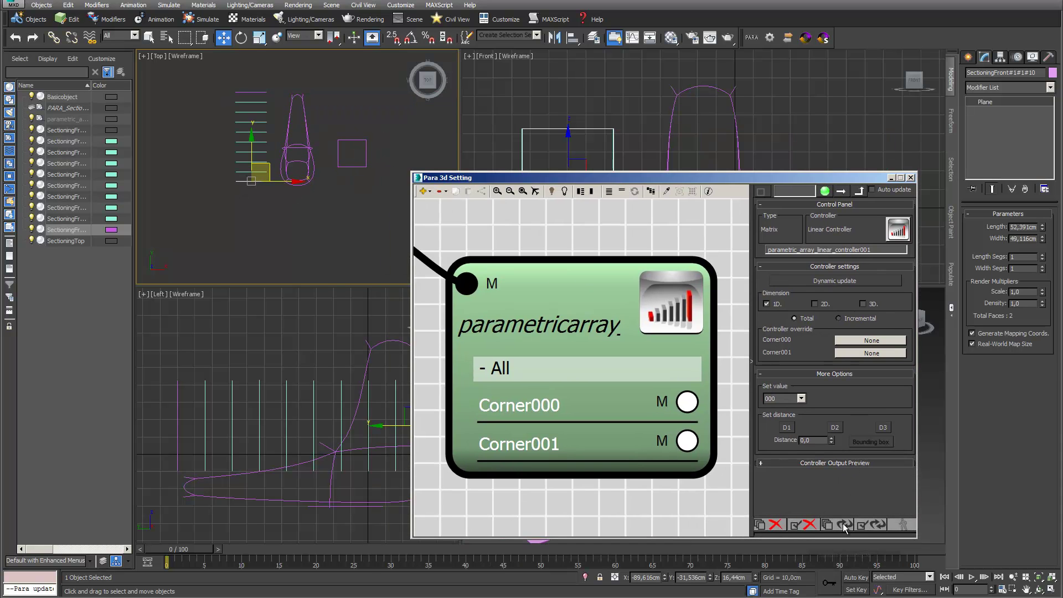
left_click_drag(717, 178, 483, 354)
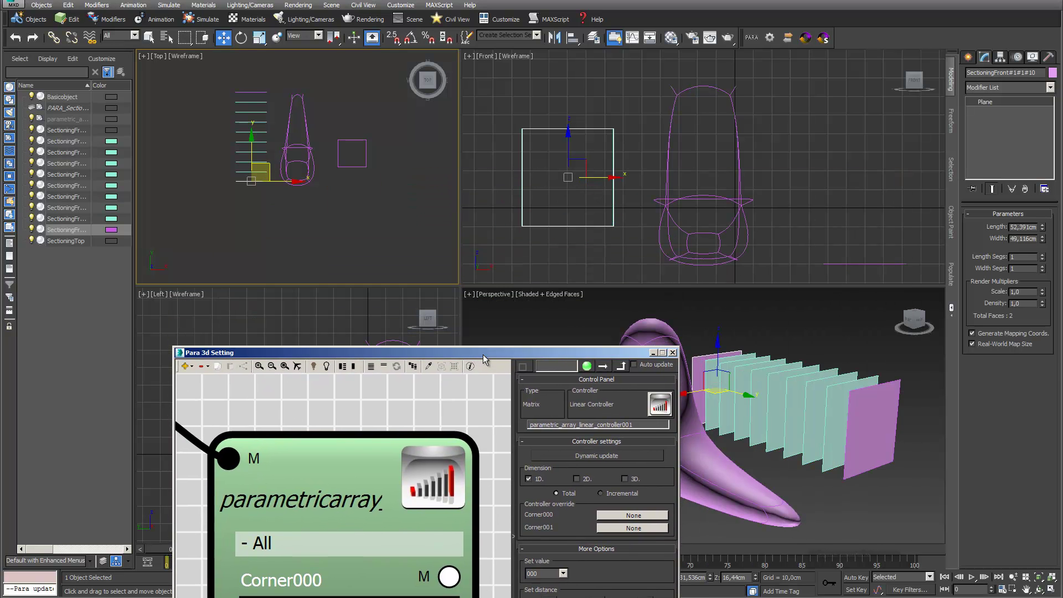
- Create a parametric array of the SectioningTop plane with a count of 10 × 1 × 1
left_click(350, 167)
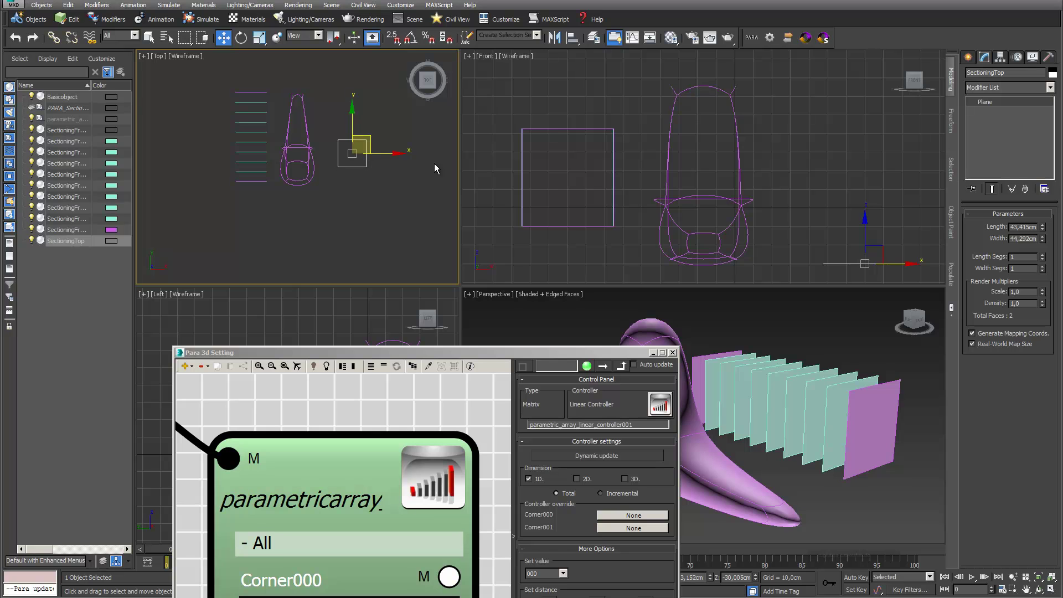
left_click(753, 38)
left_click(497, 317)
left_click(513, 355)
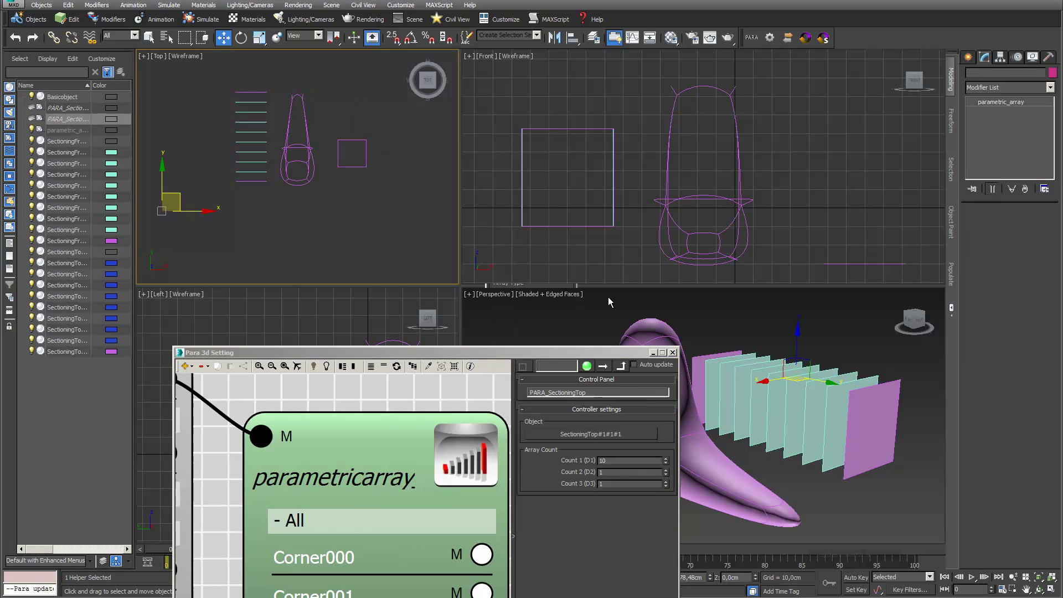
- Place the SectioningTop array node beside the SectioningFront nodes and assign a Linear Controller to its transform
scroll(274, 470, "down", 2)
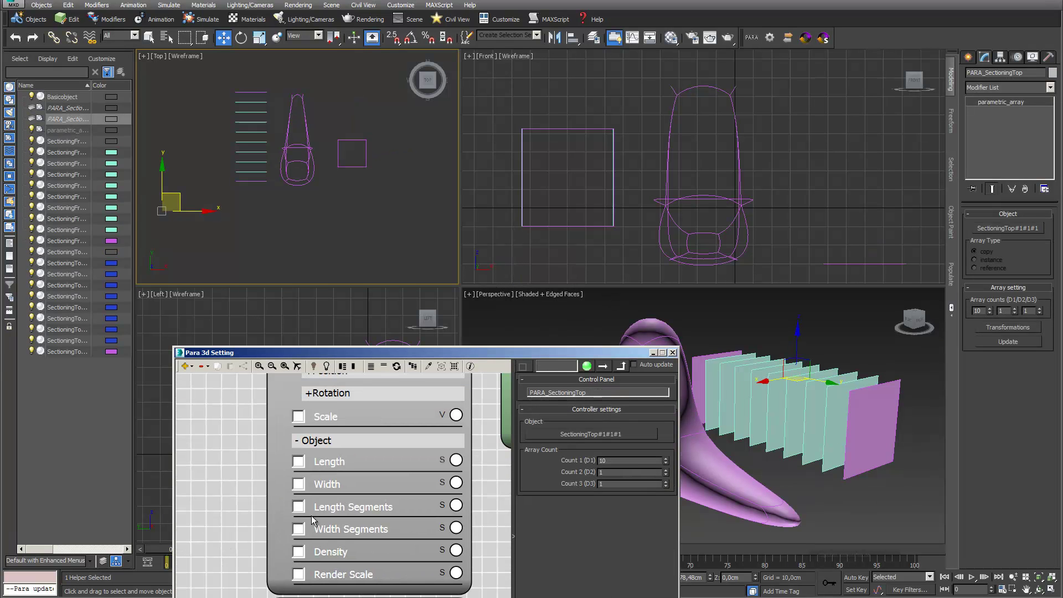
scroll(492, 490, "down", 3)
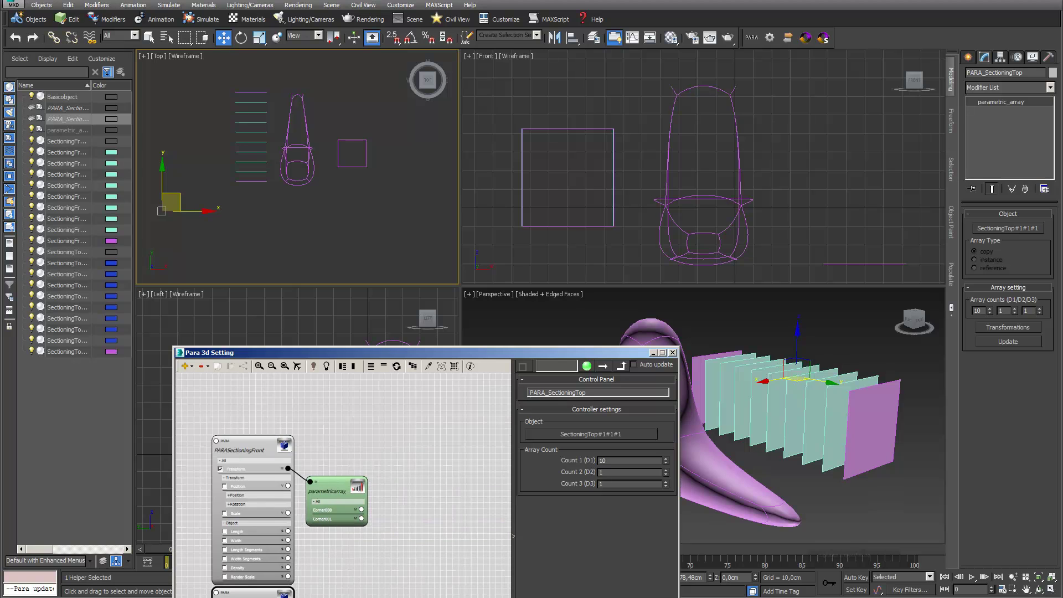
left_click_drag(262, 595, 493, 491)
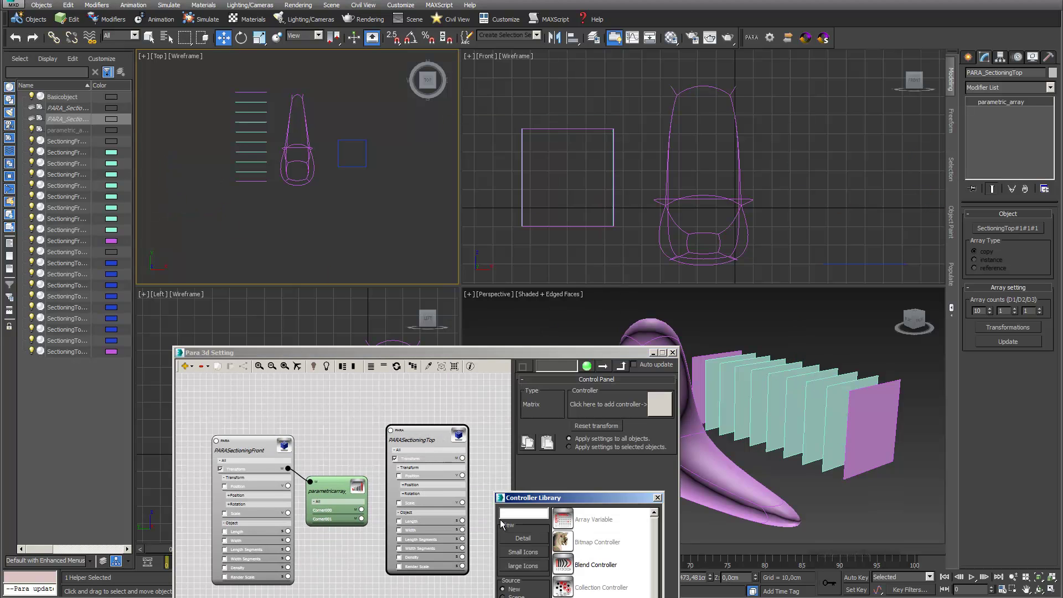
type("lin")
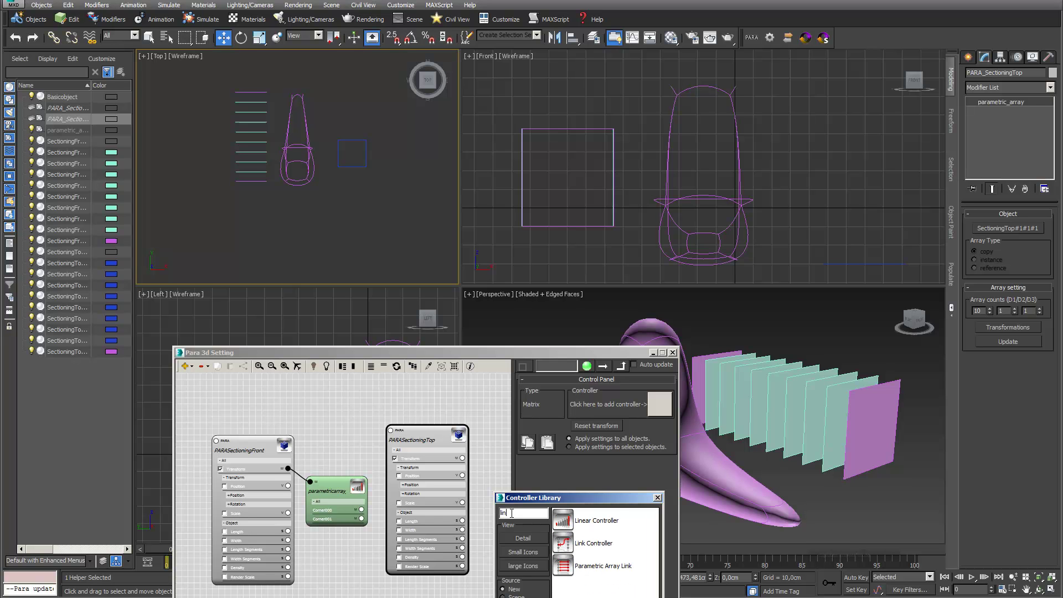
double_click(564, 518)
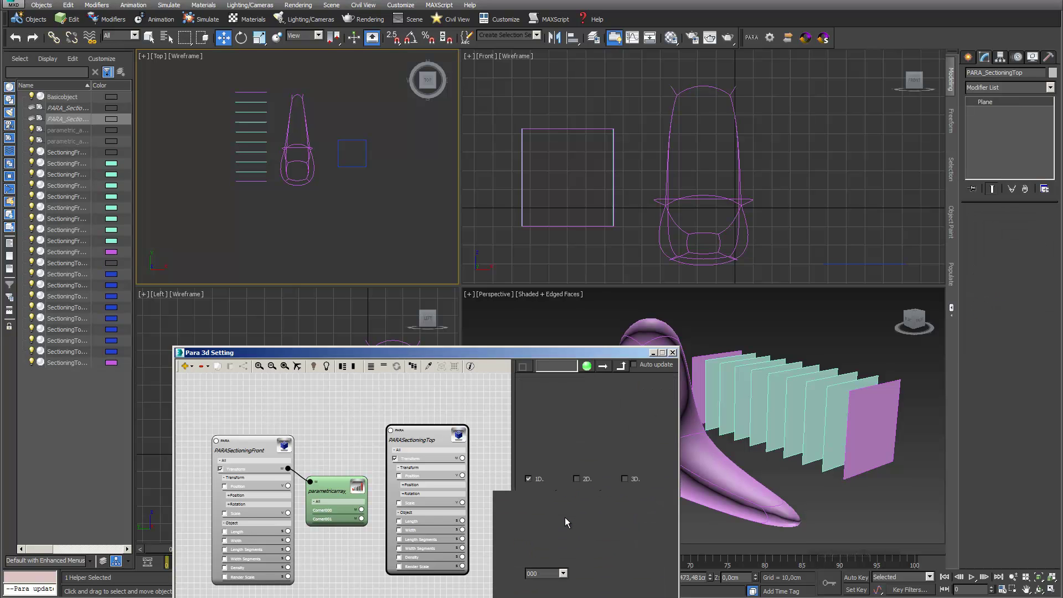
- Move the last SectioningTop plane directly above the first one and update the array to stack over the object's height
scroll(915, 184, "down", 3)
middle_click_drag(915, 184, 654, 164)
scroll(773, 211, "down", 1)
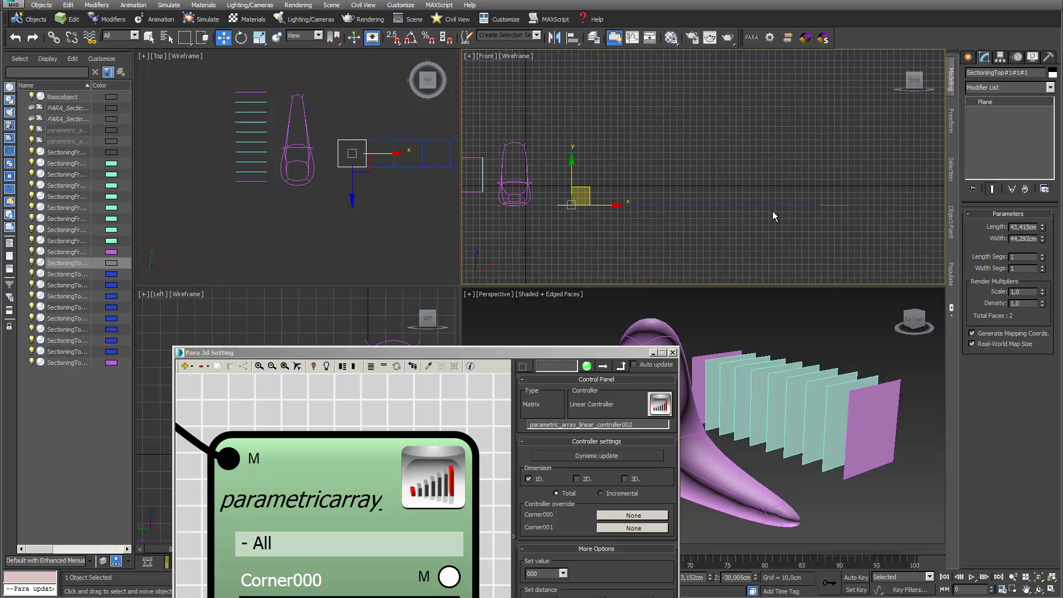
left_click(847, 211)
left_click_drag(845, 189, 580, 125)
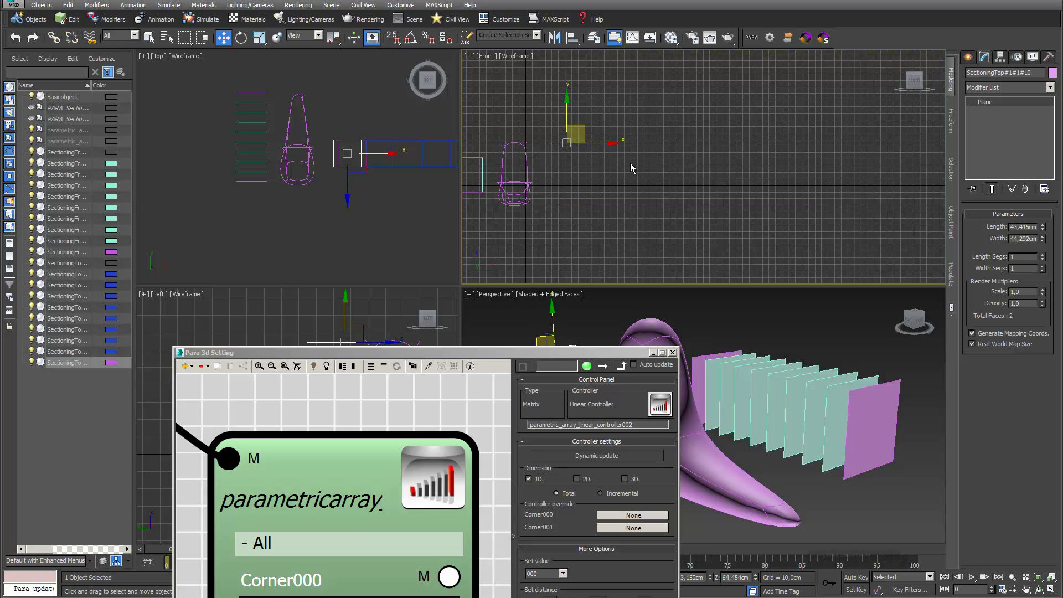
scroll(653, 163, "up", 2)
left_click_drag(604, 355, 580, 256)
left_click(546, 546)
middle_click_drag(602, 173, 700, 134)
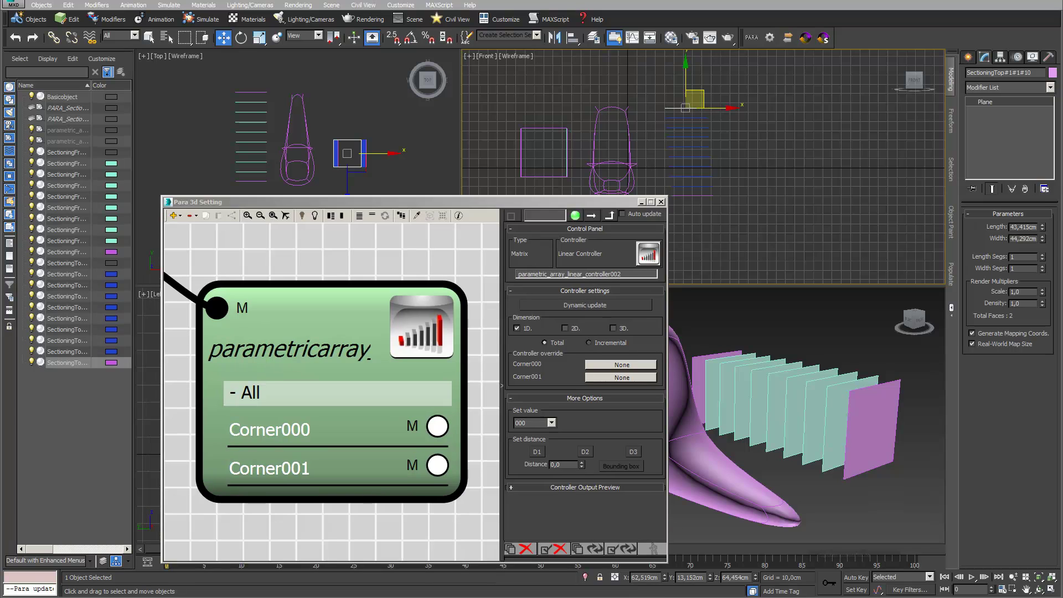
left_click_drag(524, 204, 434, 288)
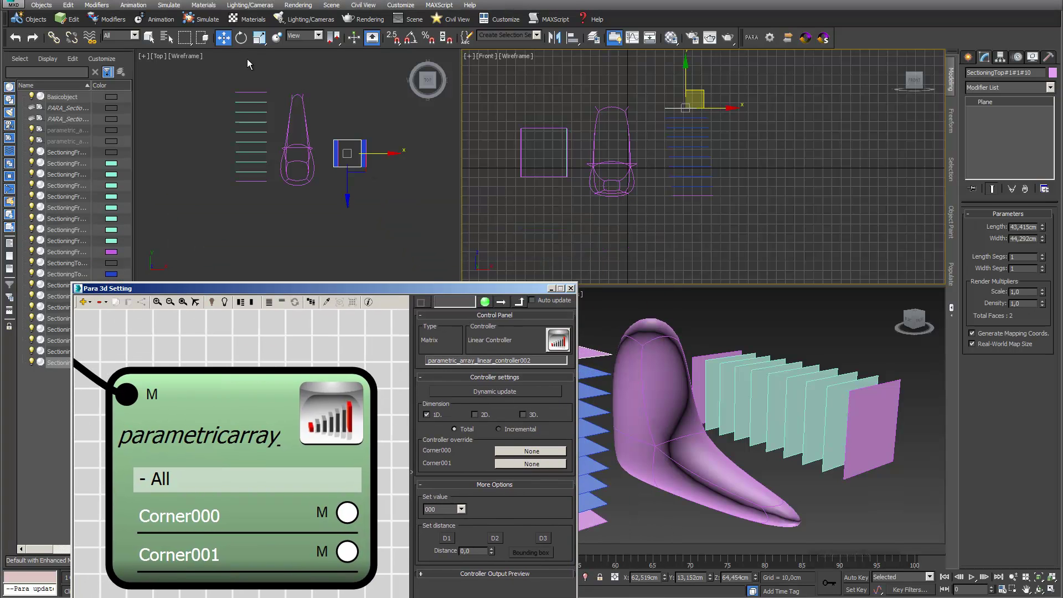
- Create a Para 3d node for the boot-like Basicobject with Assign controller and place it above the sectioning array nodes
left_click(295, 146)
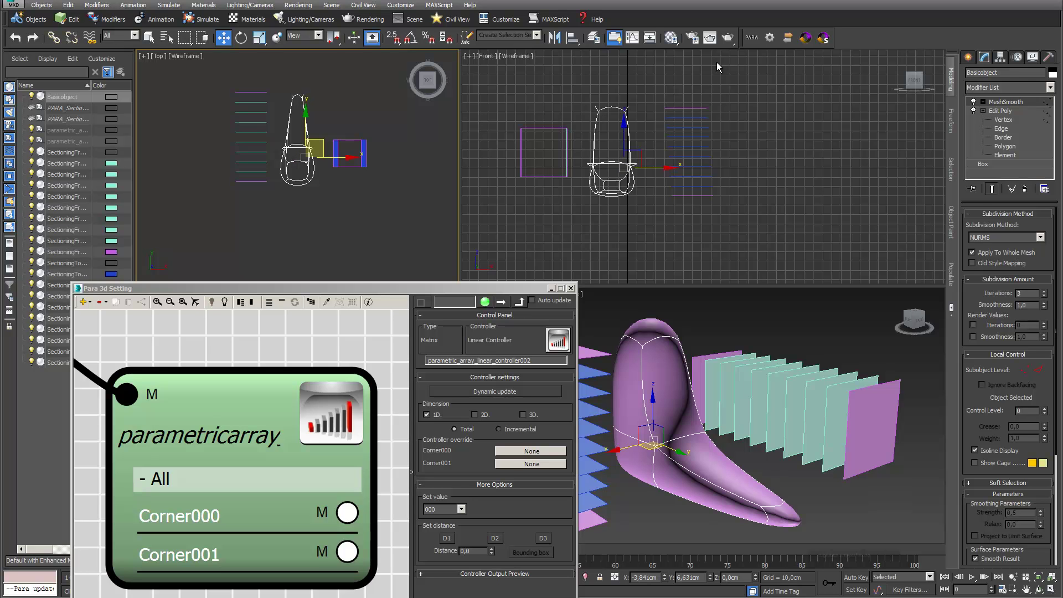
left_click(752, 37)
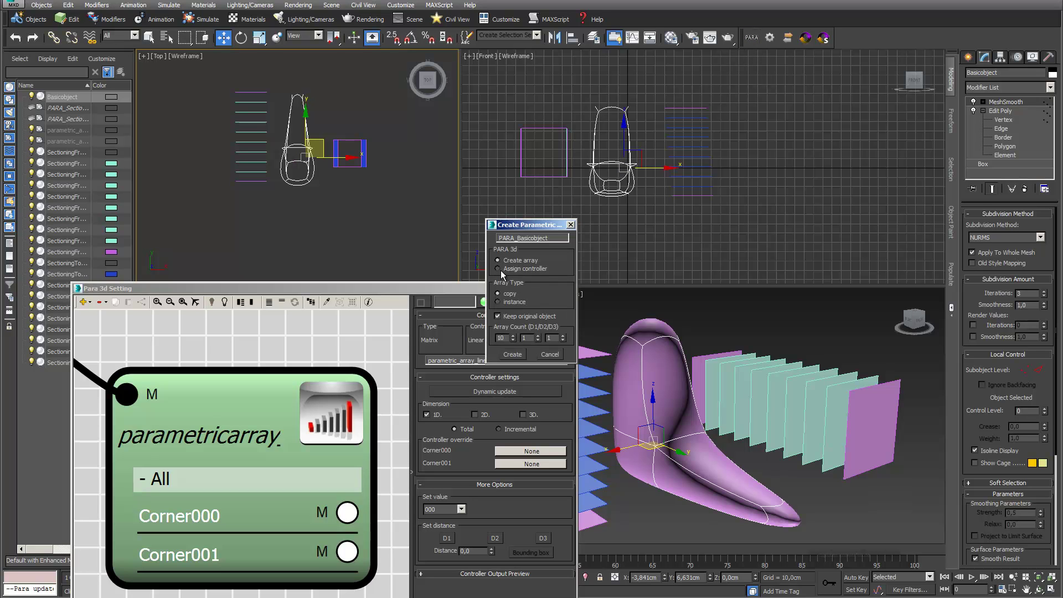
left_click(498, 268)
left_click_drag(524, 241, 533, 182)
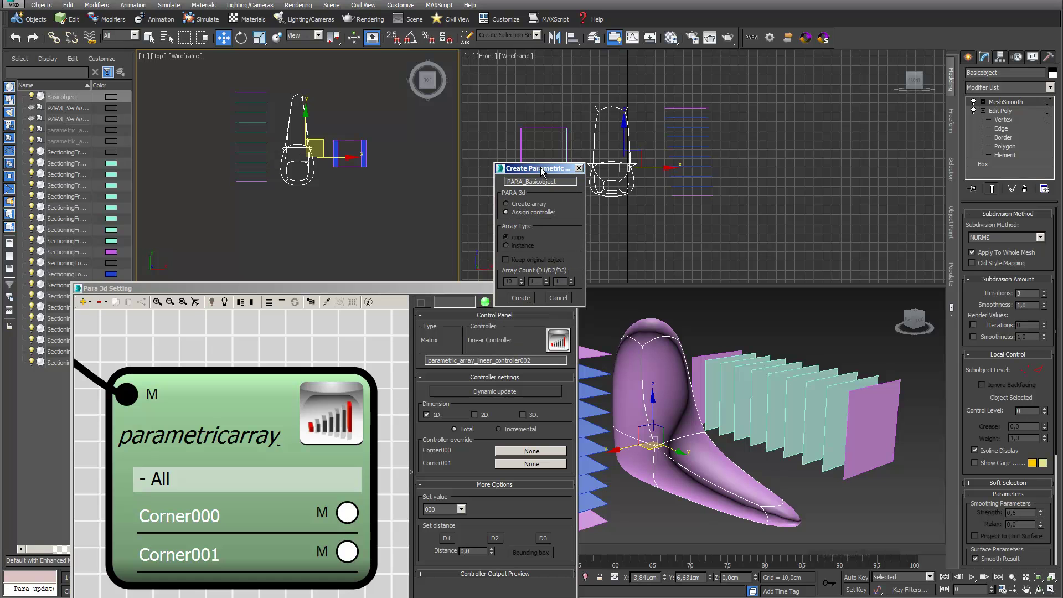
left_click(521, 296)
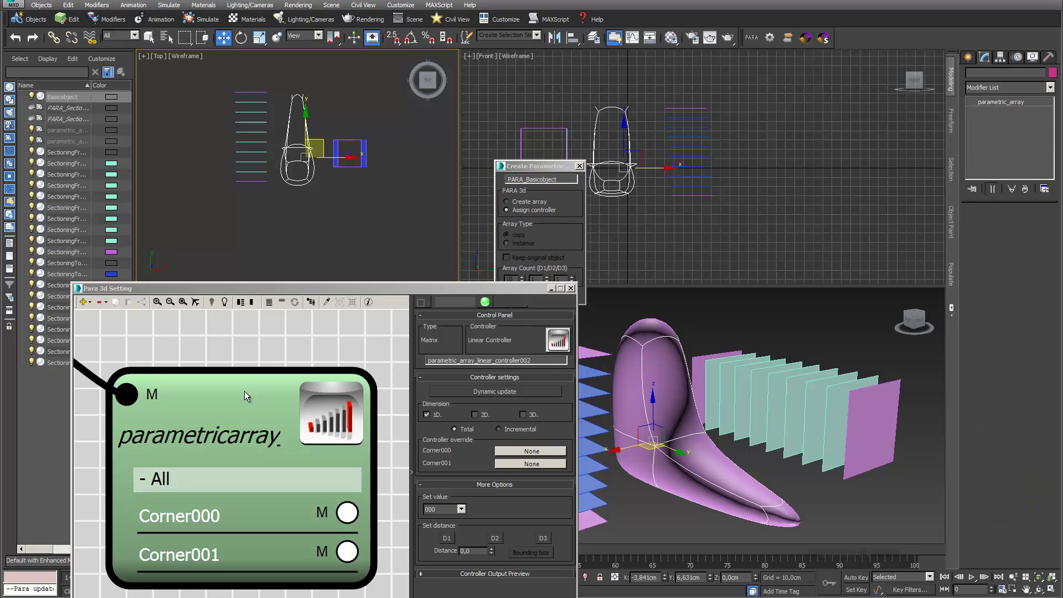
scroll(157, 375, "down", 3)
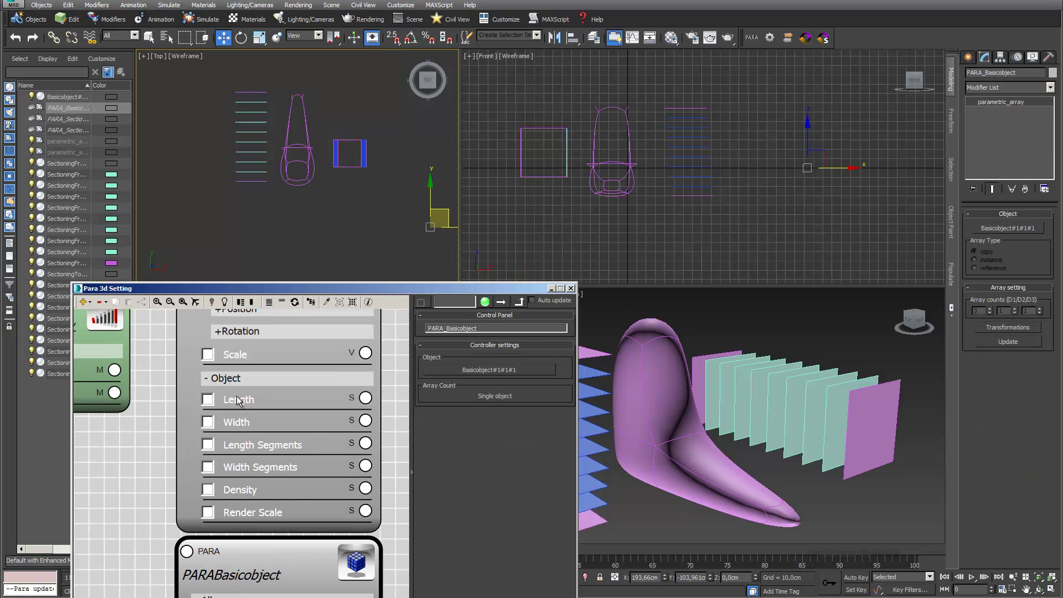
scroll(388, 414, "down", 2)
middle_click_drag(378, 338, 357, 446)
left_click_drag(66, 108, 221, 383)
scroll(221, 384, "down", 2)
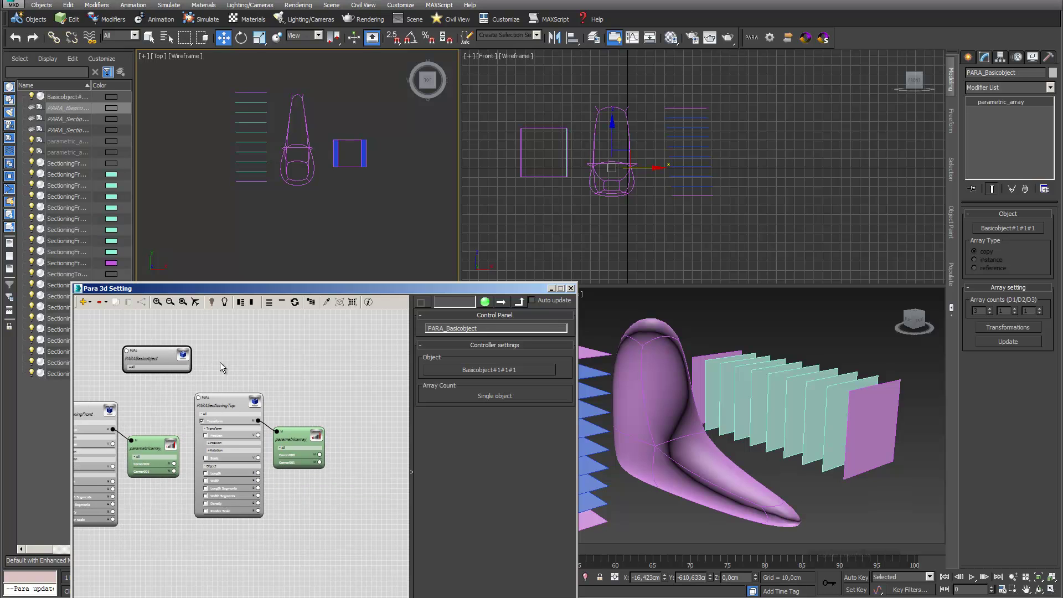
- Add a text label reading "SectioningPlanes" to the node graph
left_click(83, 302)
left_click(83, 302)
left_click(83, 302)
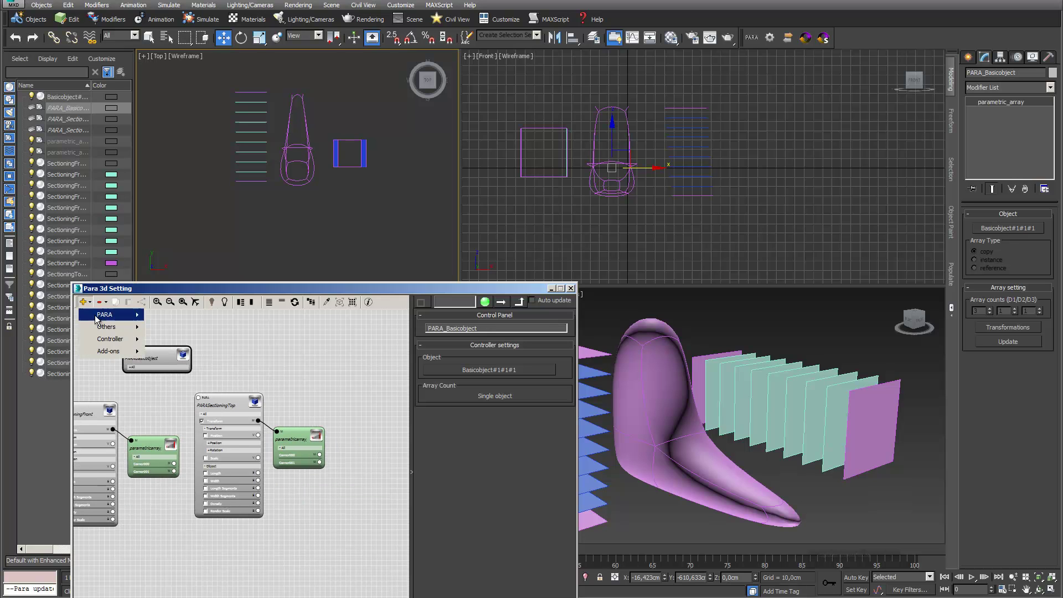
mouse_move(106, 327)
left_click(167, 328)
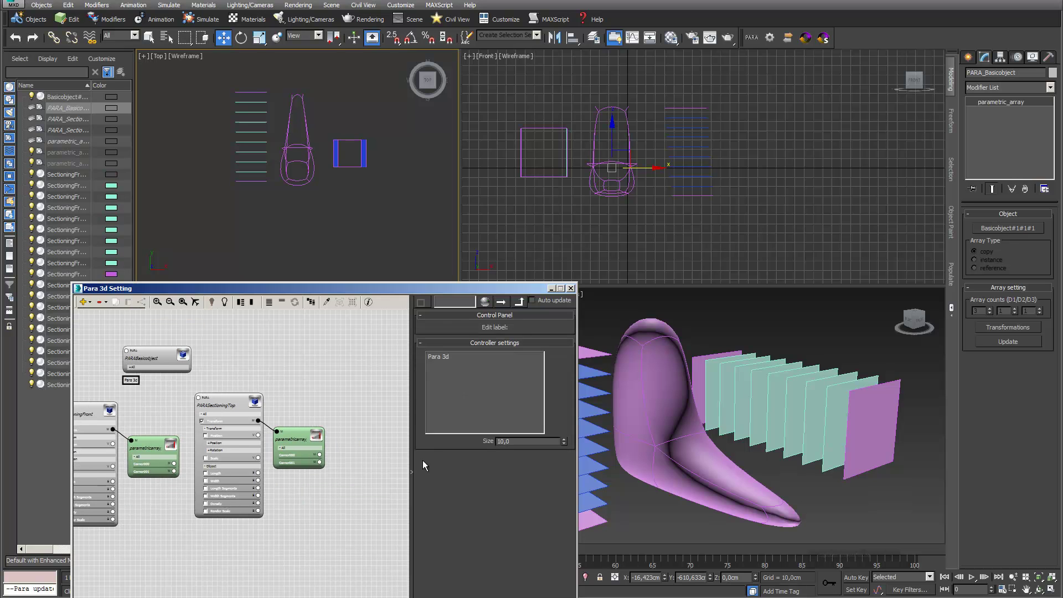
left_click_drag(457, 365, 394, 347)
type("SectipooningPlanes")
- Enlarge the SectioningPlanes label to a size of about 34.8 and place it below the SectioningTop linear controller node
left_click_drag(564, 442, 467, 323)
left_click_drag(203, 391, 360, 489)
middle_click_drag(282, 394, 340, 401)
scroll(341, 401, "down", 1)
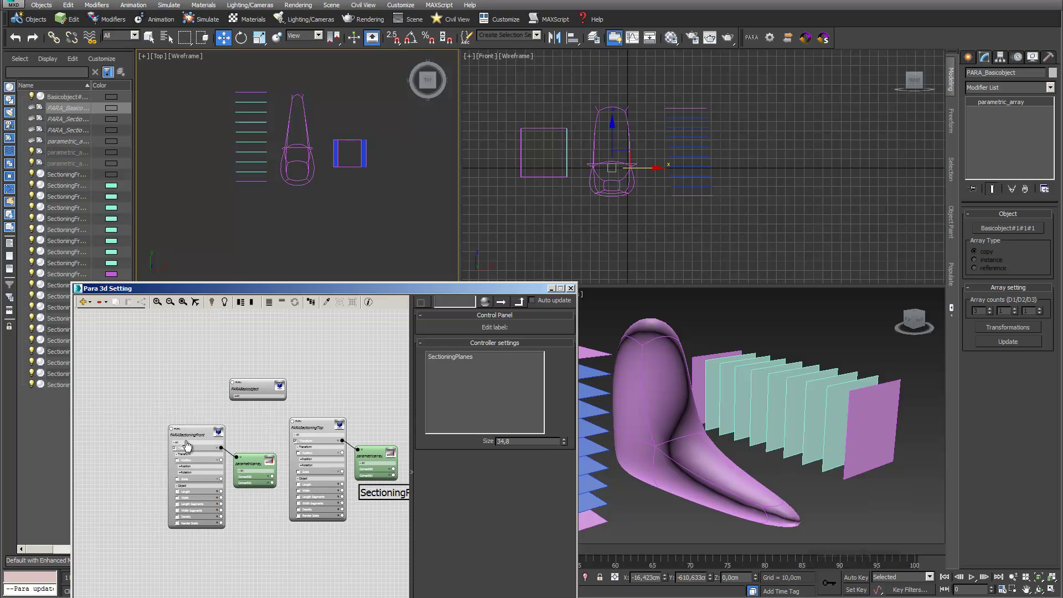
- Add a Contour generator node above the others and connect its Para node input to PARABasicobject
left_click(91, 304)
mouse_move(133, 327)
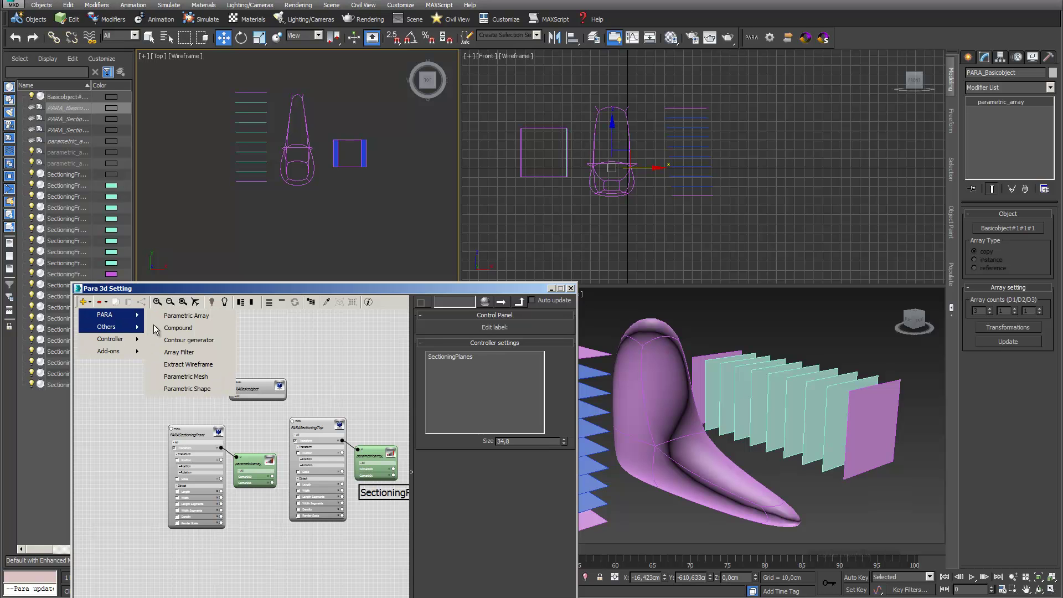
left_click(197, 340)
left_click_drag(387, 507, 181, 318)
left_click(181, 334)
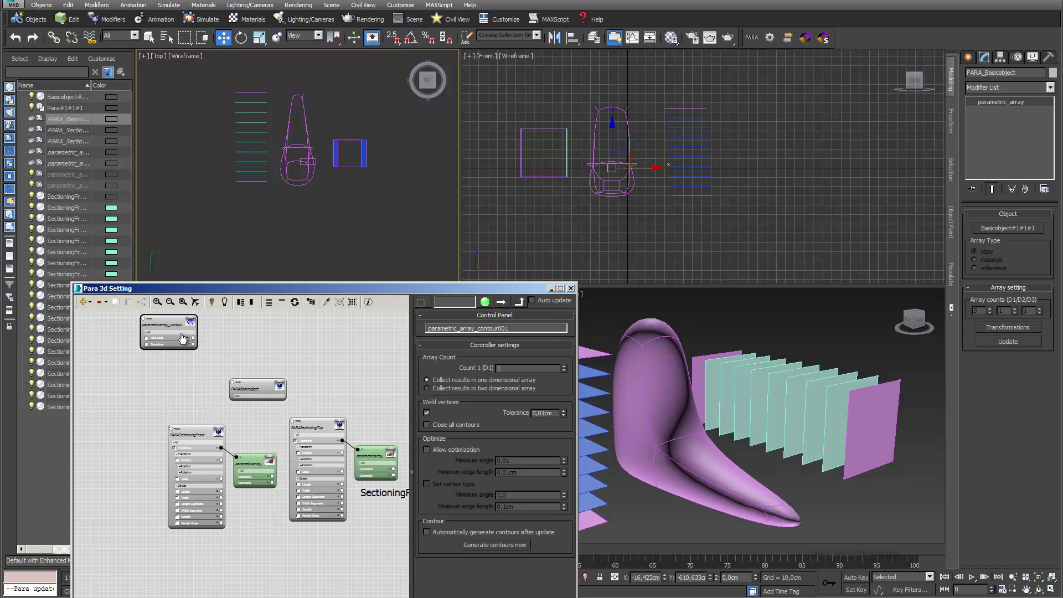
left_click_drag(194, 338, 232, 382)
- Assign a Parametric Array Link controller to the contour generator's transform
left_click_drag(193, 343, 154, 378)
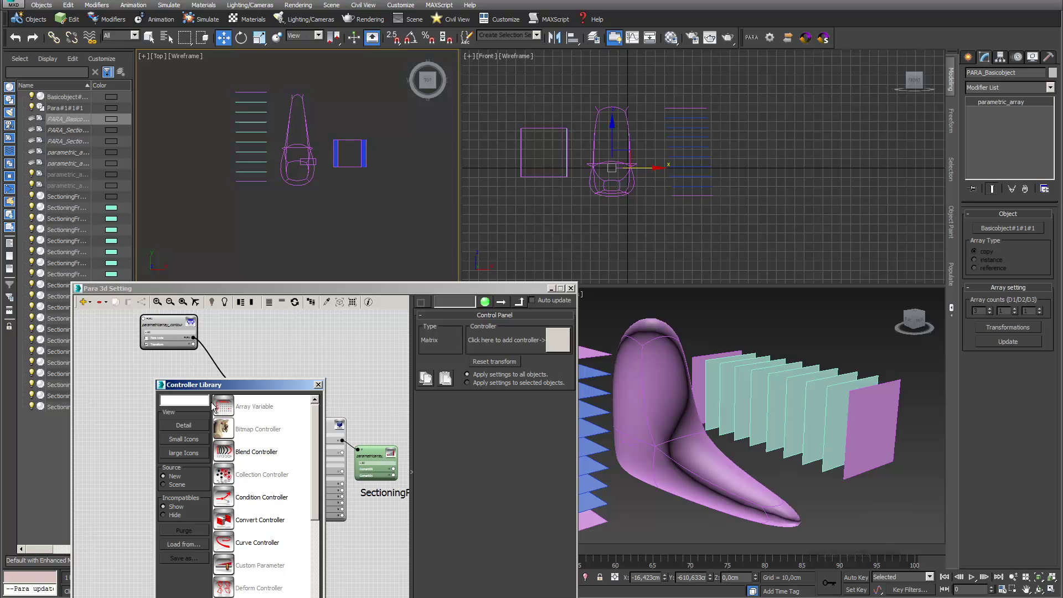
type("para")
left_click(228, 409)
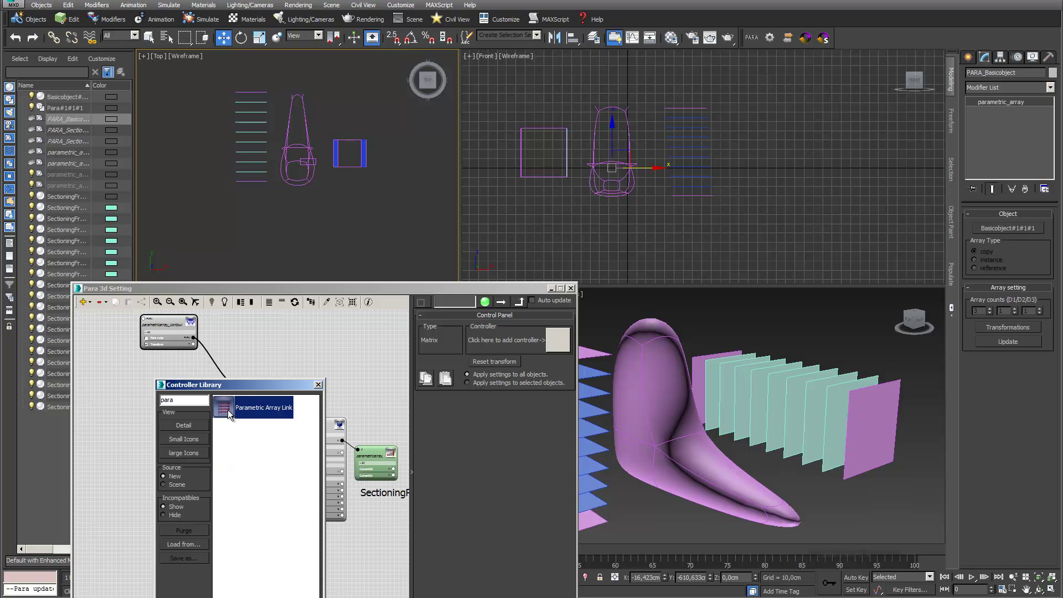
double_click(228, 410)
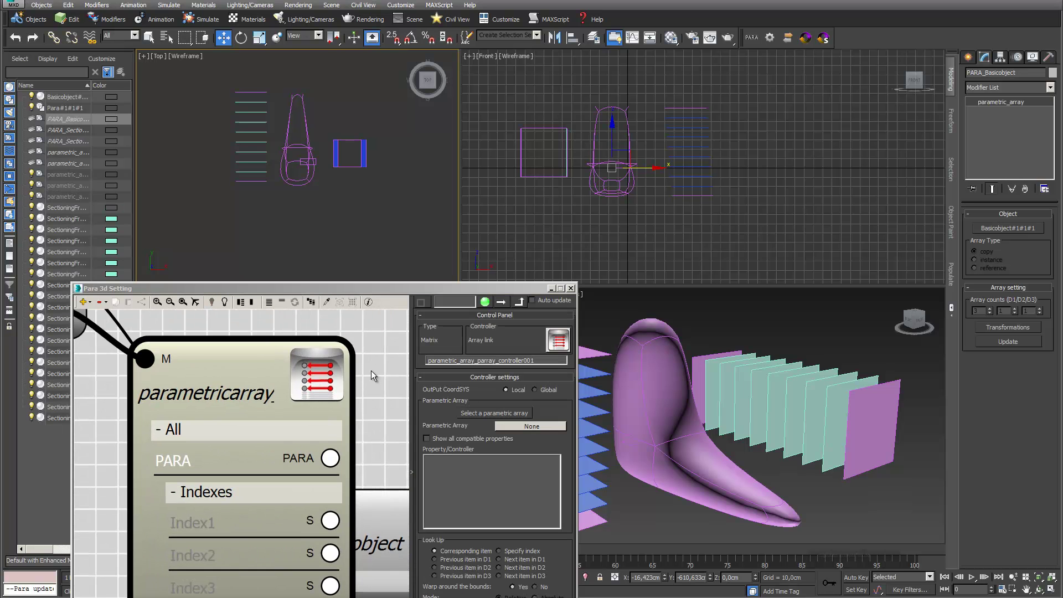
scroll(370, 382, "down", 5)
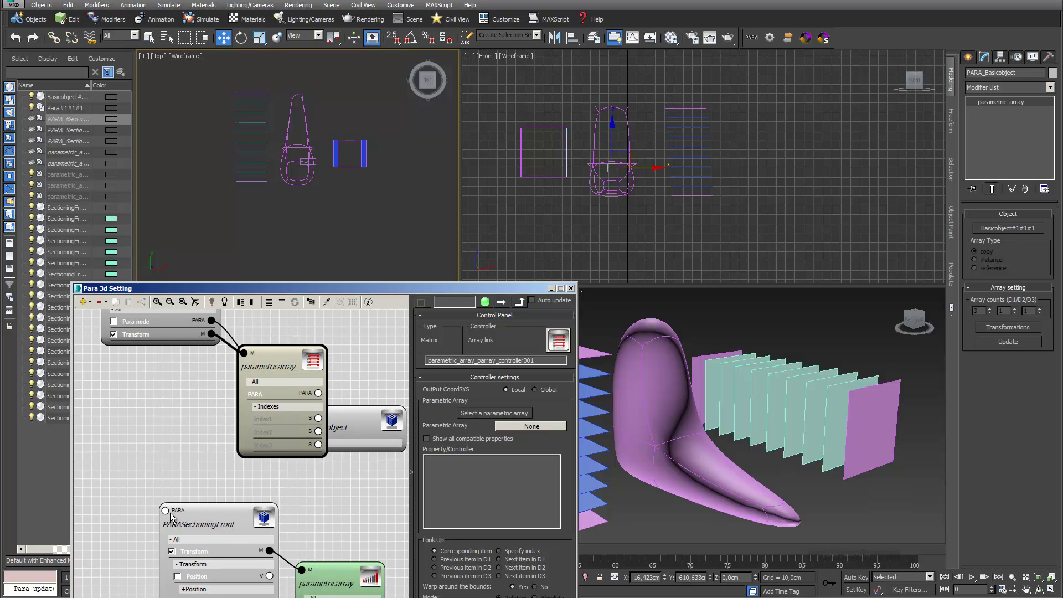
- Connect the array link to PARASectioningFront, show all compatible properties and choose Transform as the linked property
left_click_drag(288, 351, 202, 360)
left_click_drag(232, 402, 165, 510)
left_click(436, 440)
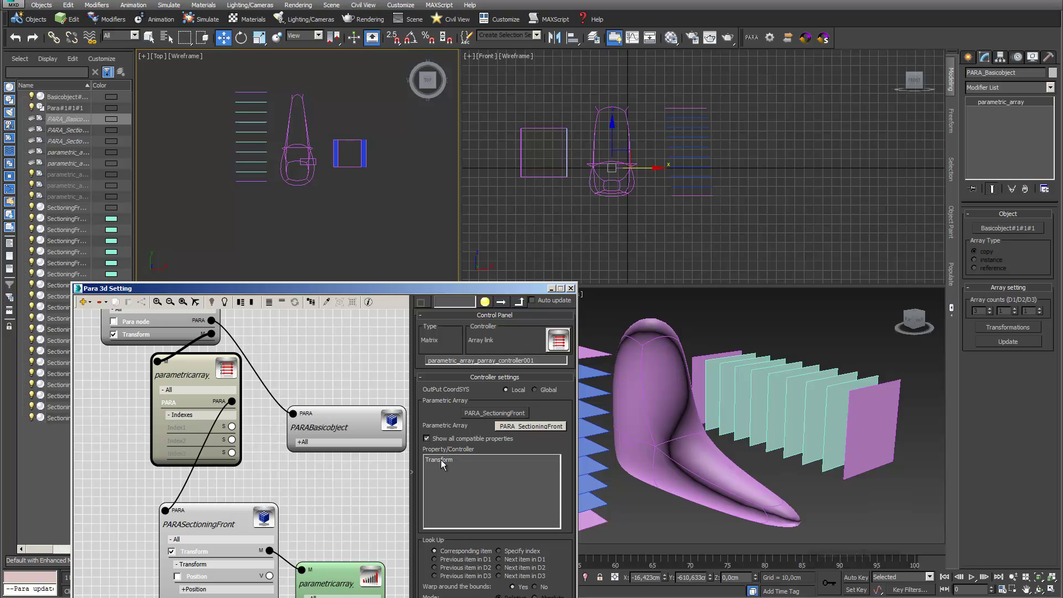
left_click(441, 460)
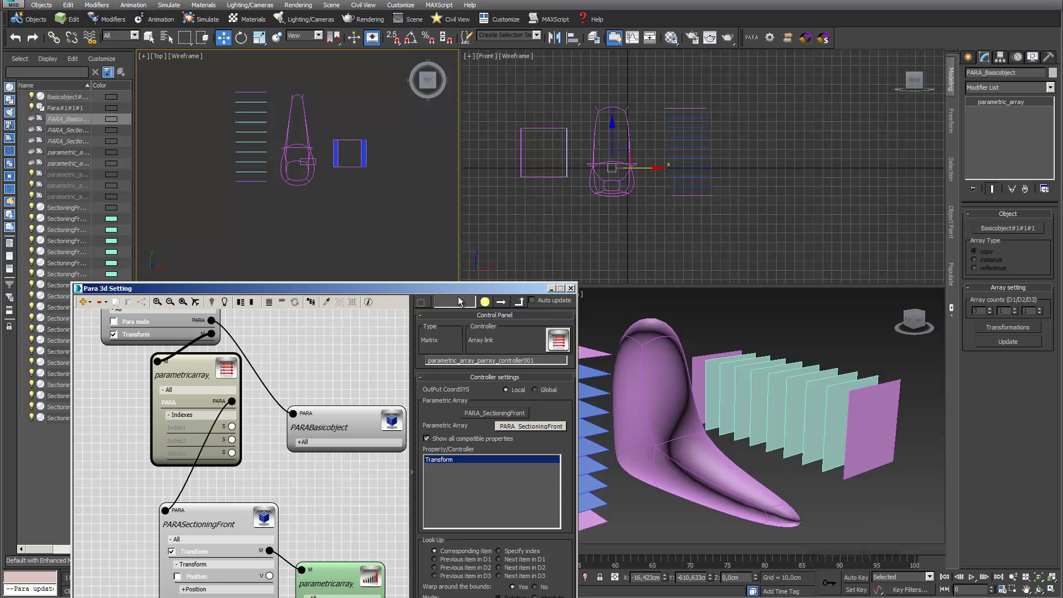
left_click(498, 570)
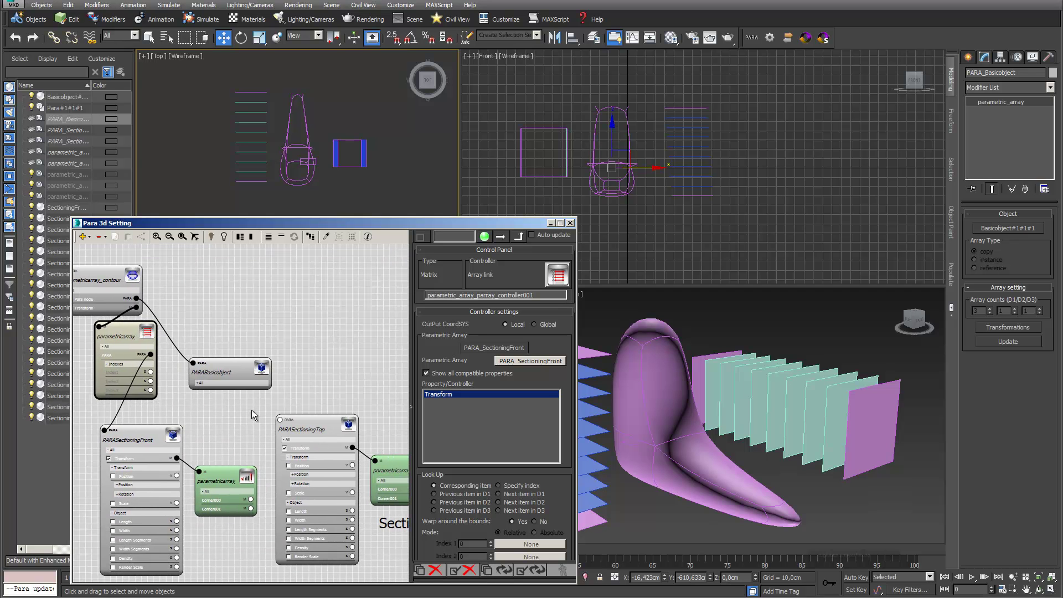
middle_click_drag(237, 287, 315, 282)
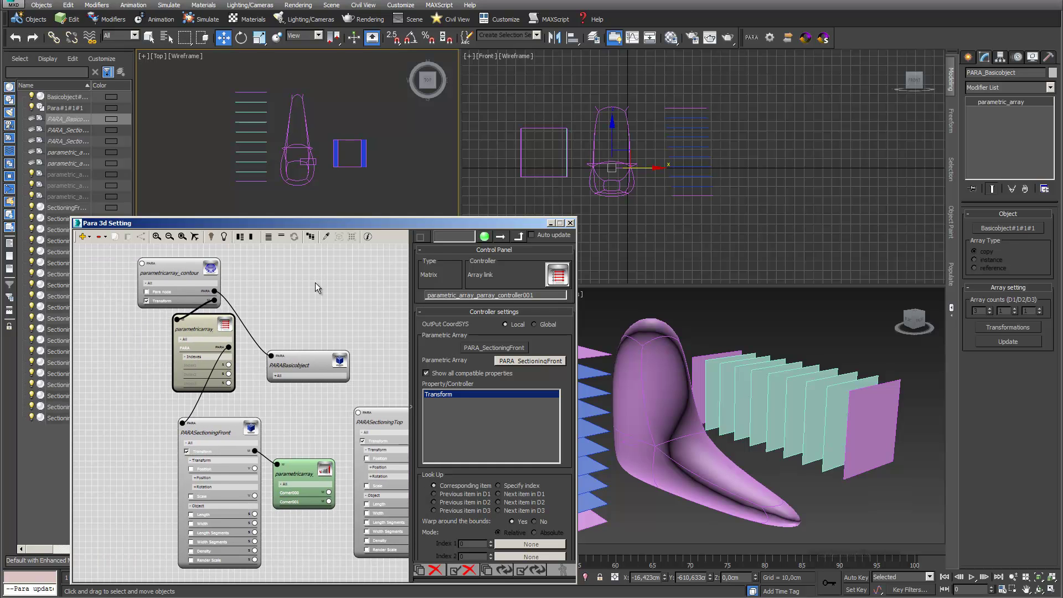
- Set the contour generator's array count to 10 and generate the front section contours on the object
left_click(186, 260)
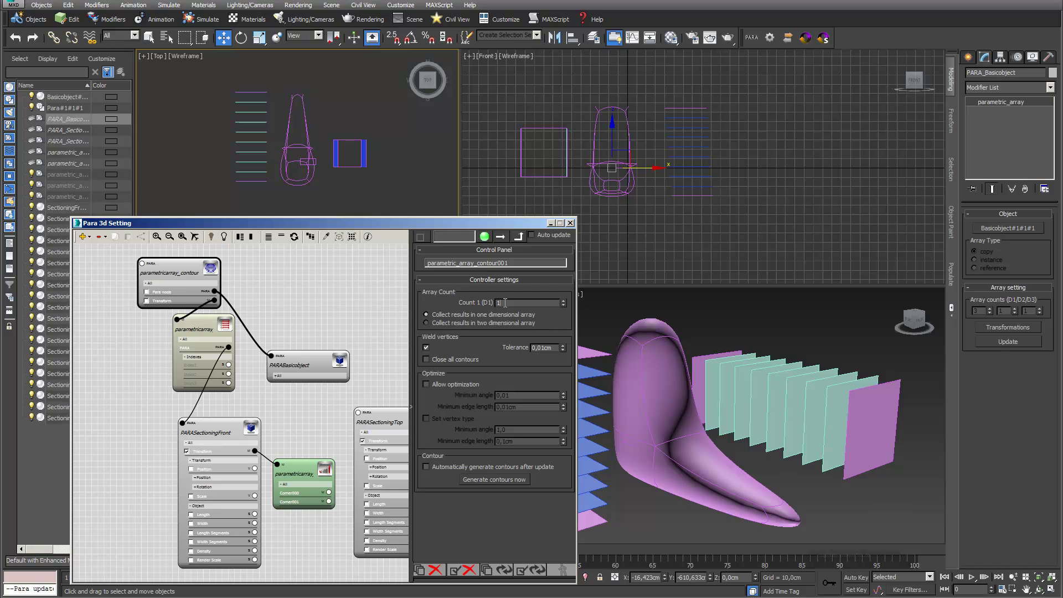
type("10")
key("Return")
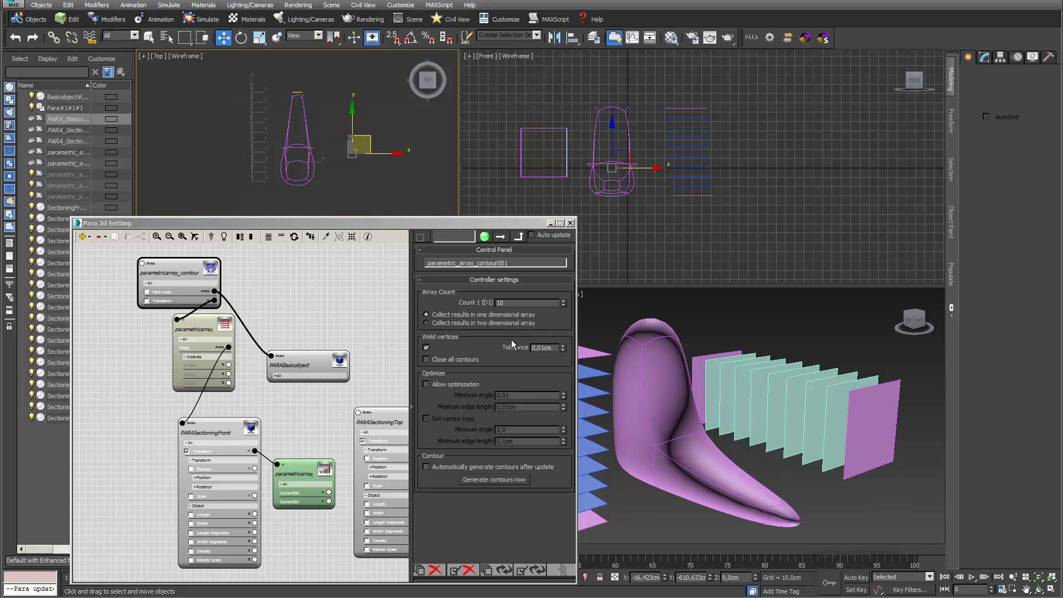
left_click(358, 237)
left_click_drag(442, 221, 392, 216)
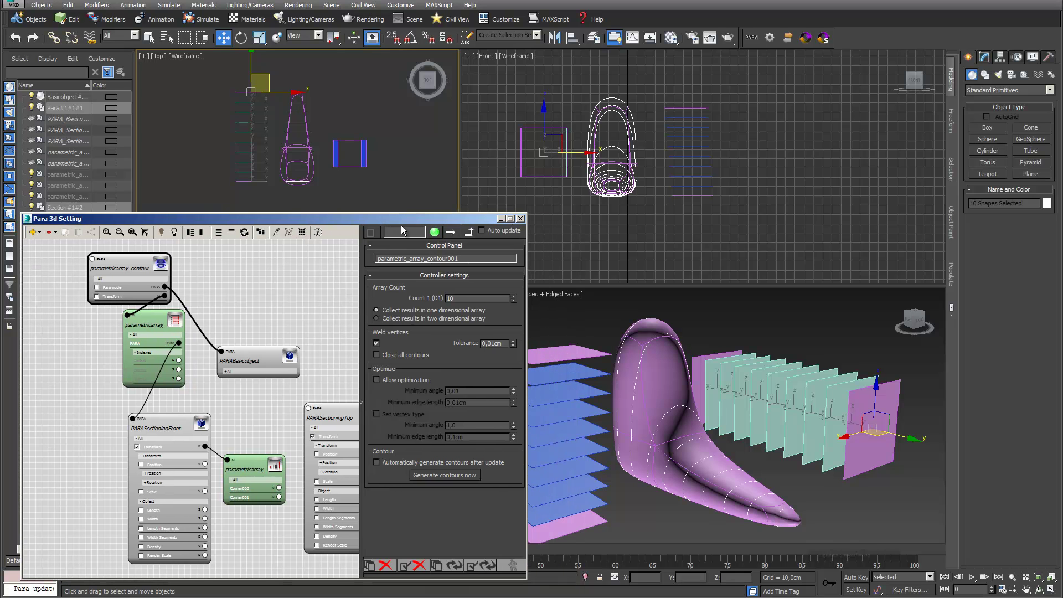
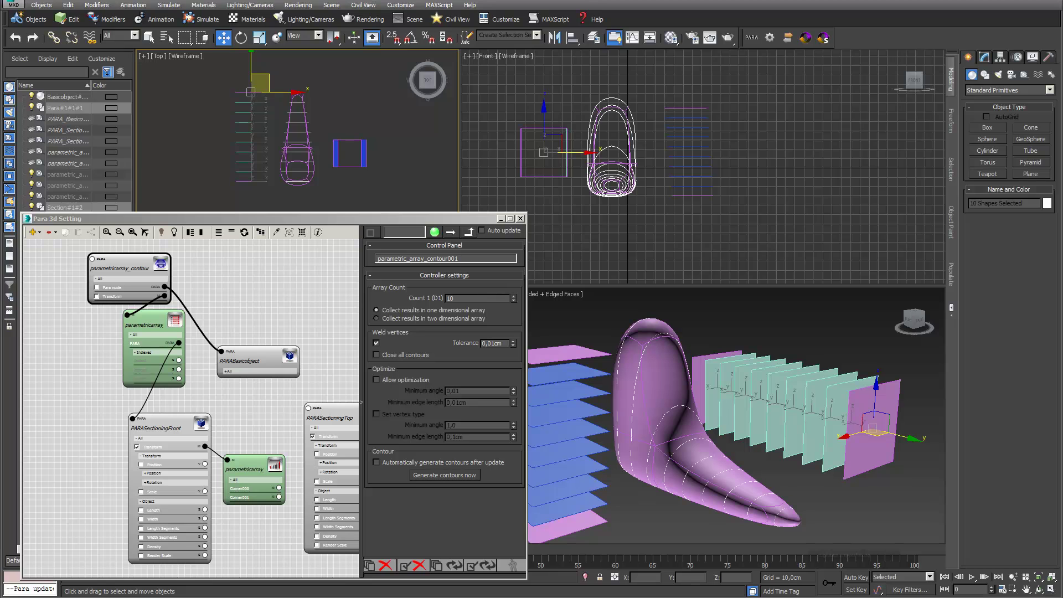
- Add a second Contour generator node above PARASectioningTop and connect its Para node input to PARABasicobject
scroll(235, 276, "down", 3)
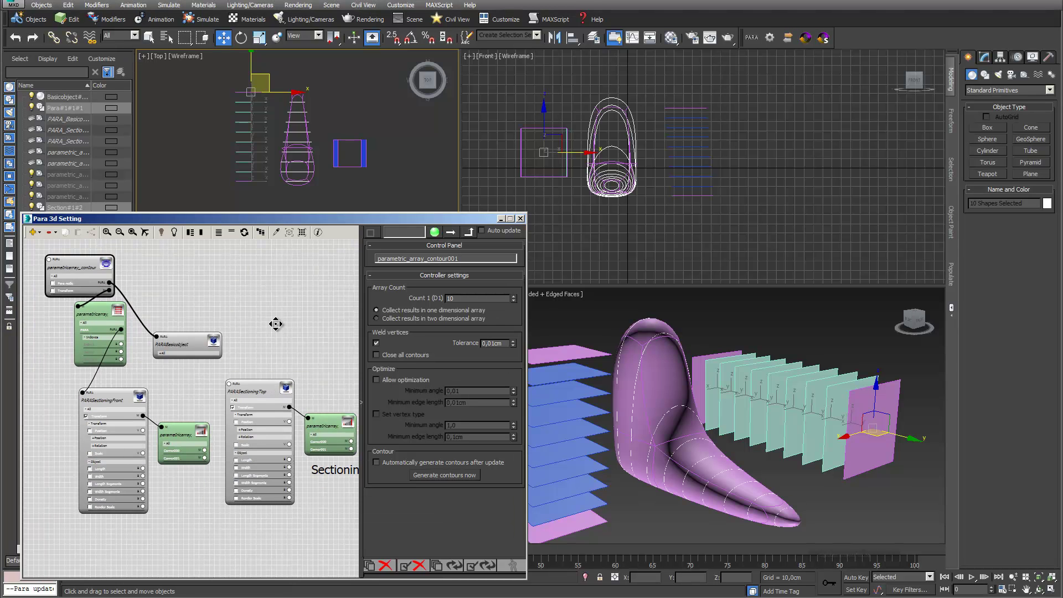
scroll(228, 313, "down", 2)
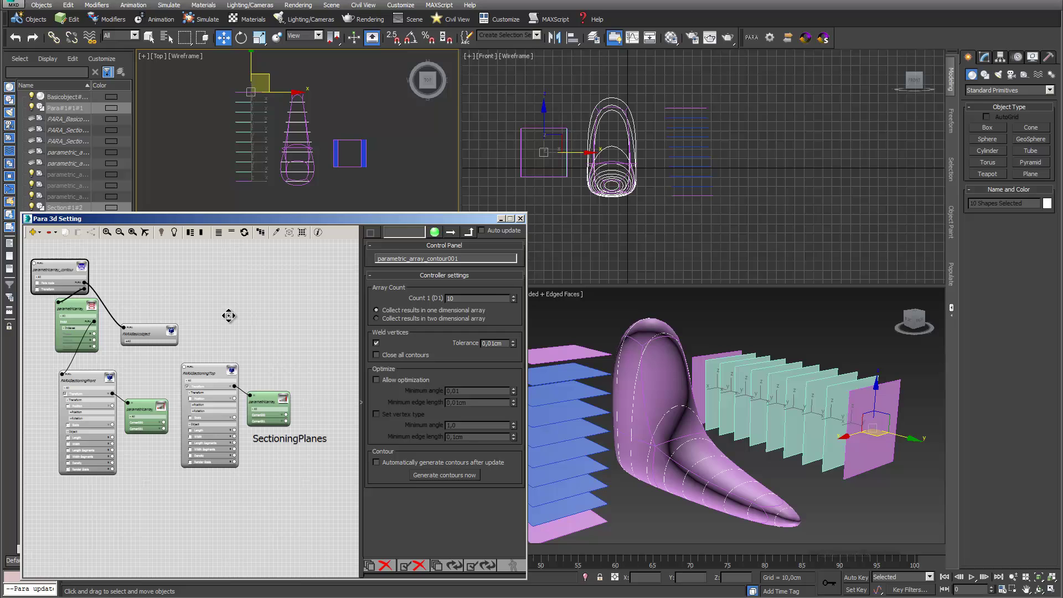
left_click(41, 236)
mouse_move(61, 245)
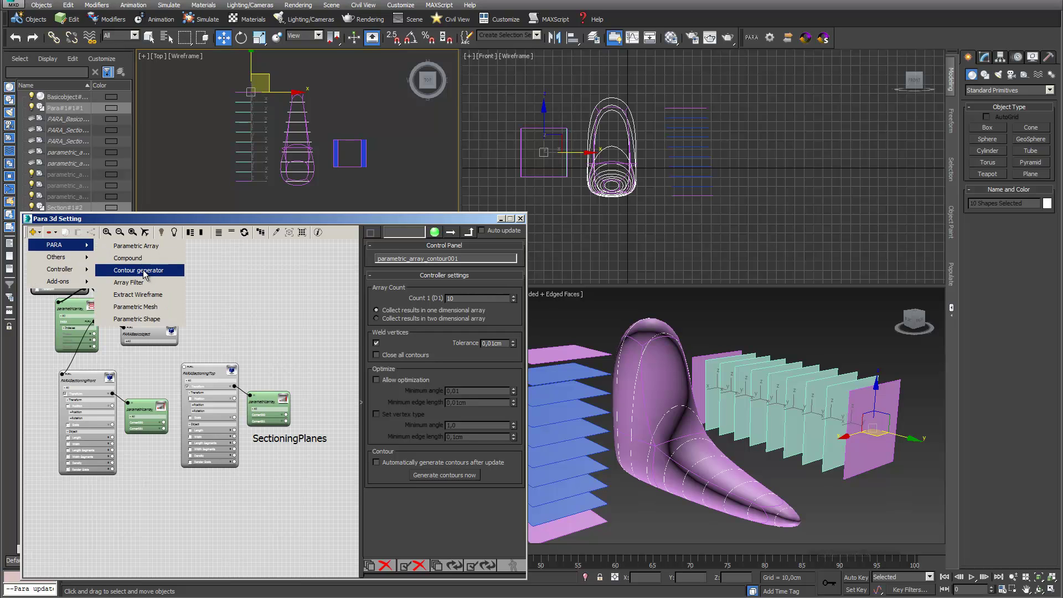
left_click(142, 270)
left_click_drag(86, 362, 124, 327)
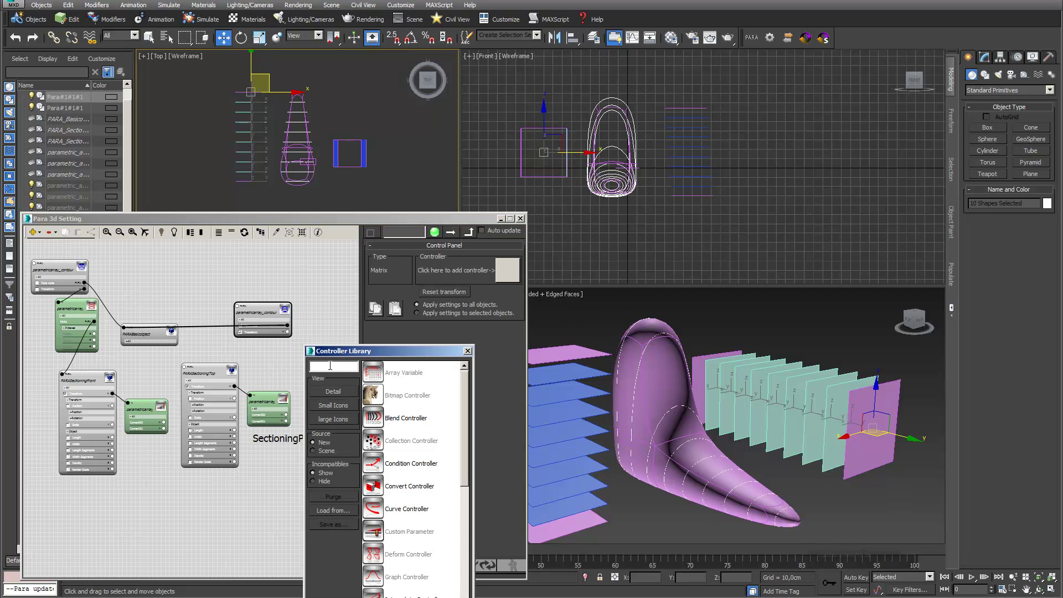
- Assign a Parametric Array Link controller to the second contour generator's transform and connect it to PARASectioningTop
type("para")
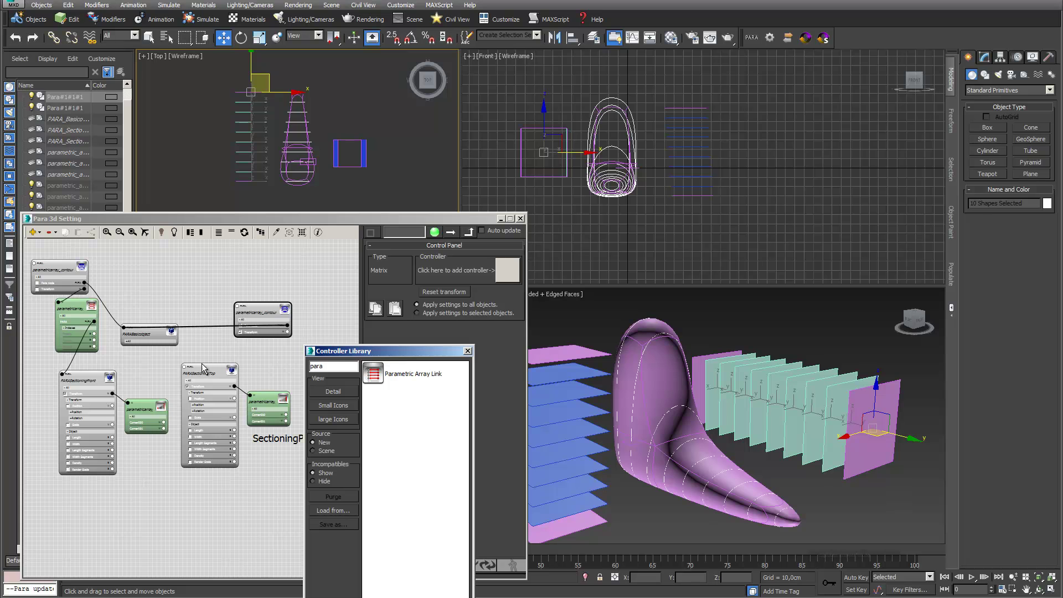
double_click(376, 374)
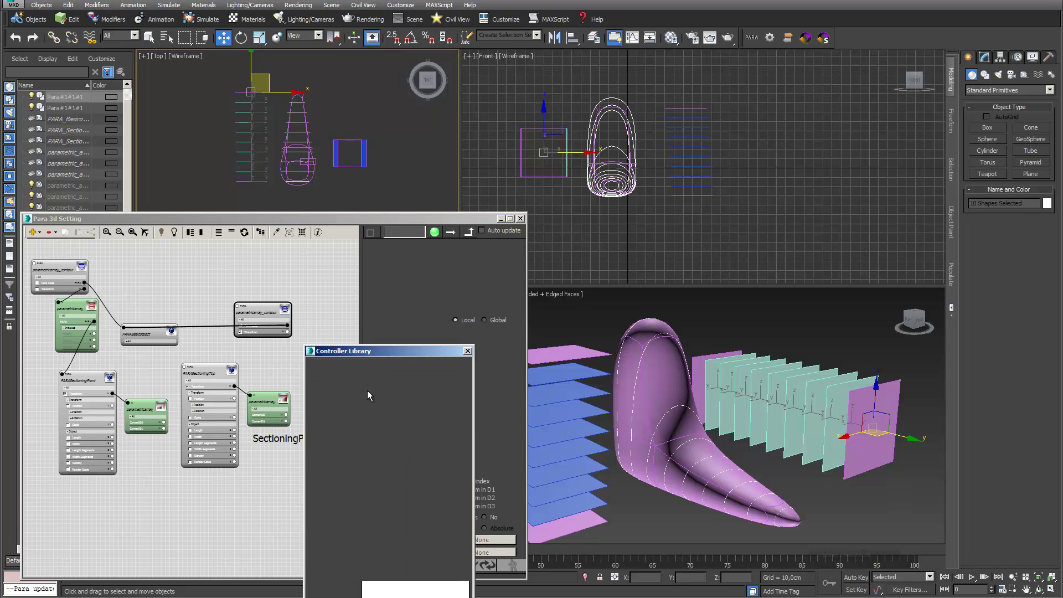
scroll(332, 296, "down", 4)
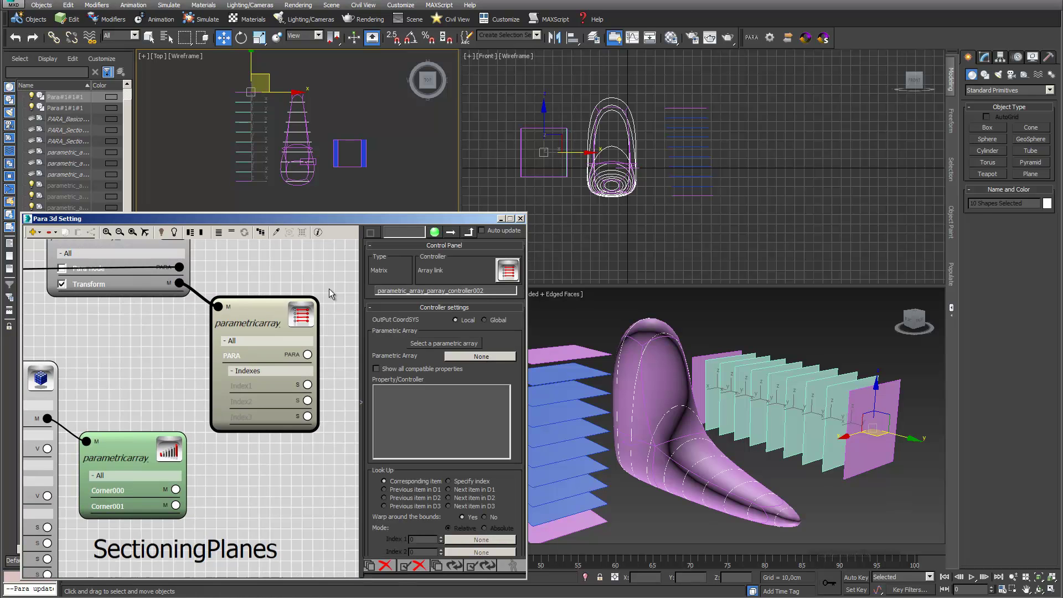
left_click_drag(311, 331, 45, 342)
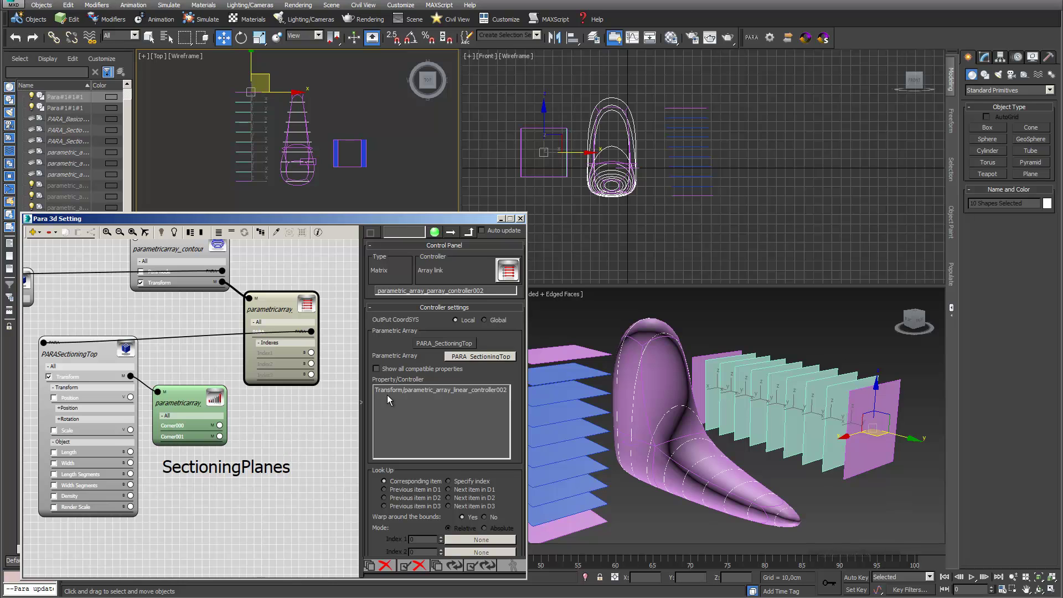
- Show all compatible properties for the second array link, choose Transform as the linked property and update it
left_click(376, 368)
left_click(388, 389)
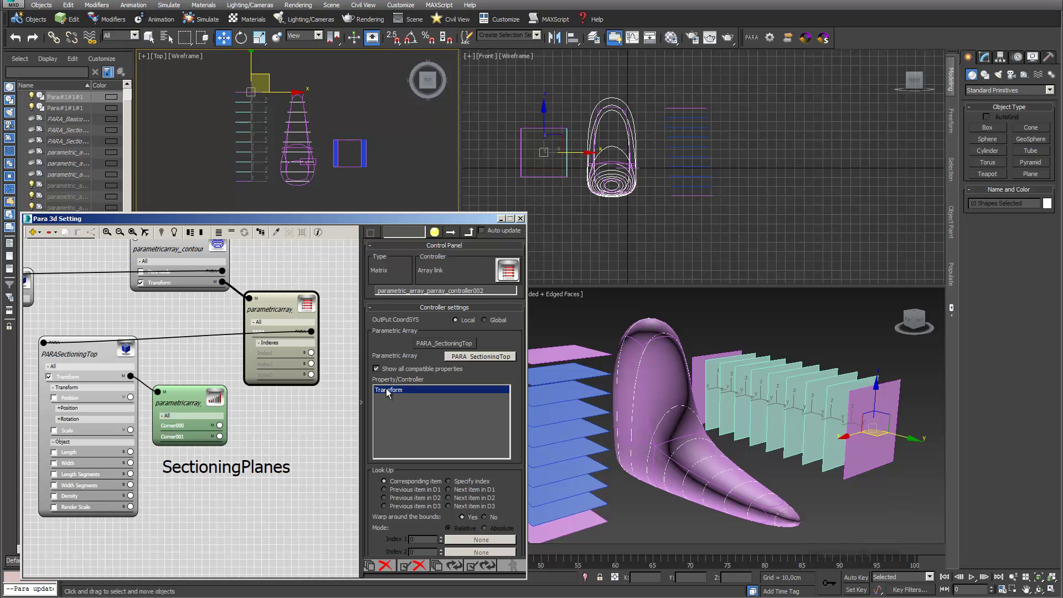
left_click(454, 566)
scroll(272, 258, "down", 5)
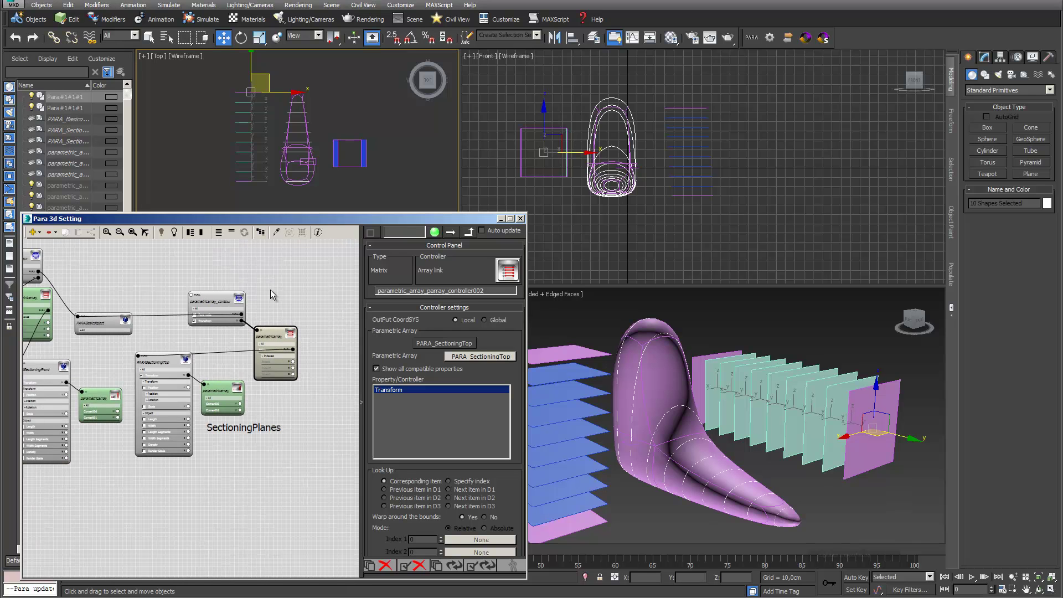
left_click(193, 322)
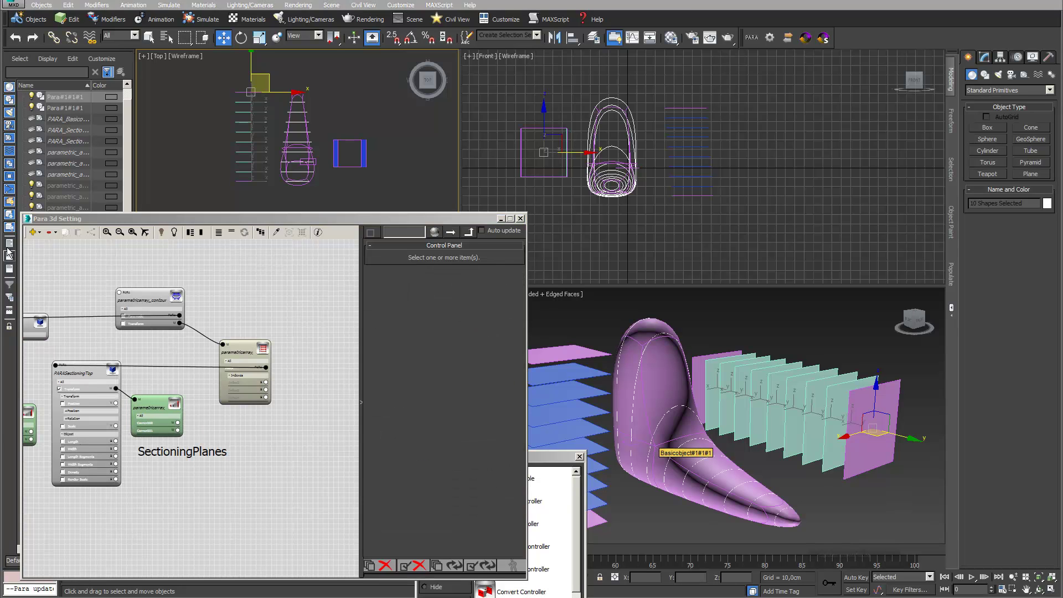
- Add an array count setter add-on above the top contour generator, connect it to that generator and PARASectioningTop, and update the arrays
left_click(34, 234)
mouse_move(58, 281)
left_click(145, 284)
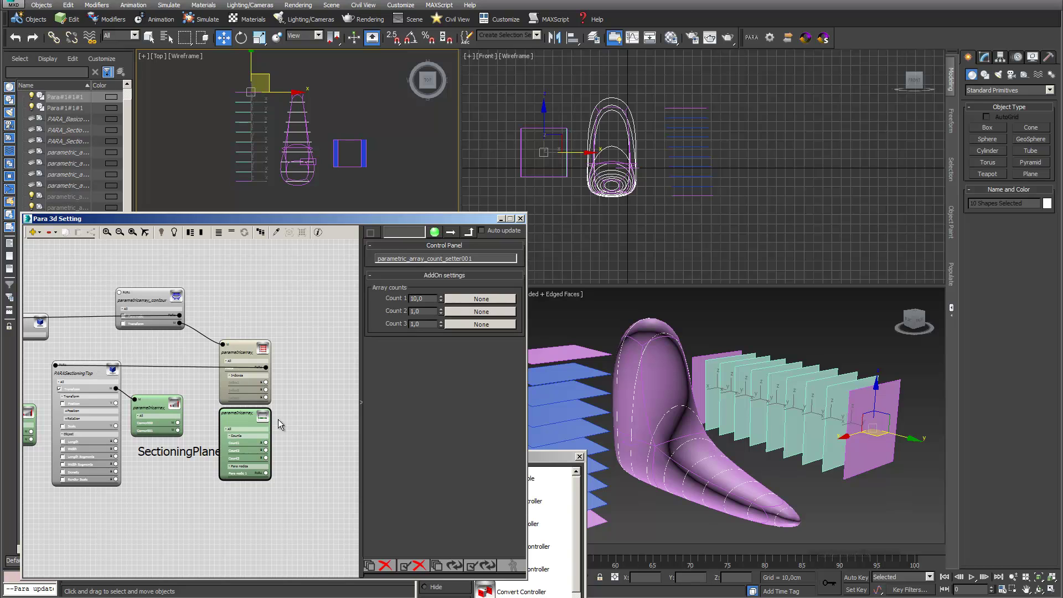
left_click_drag(244, 414, 238, 241)
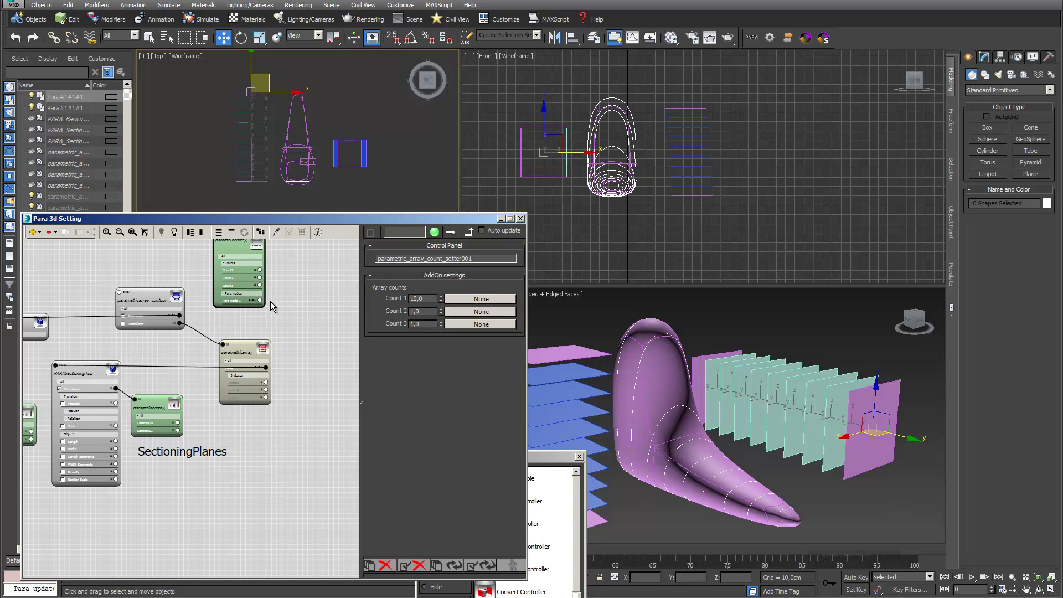
left_click_drag(261, 302, 119, 292)
left_click_drag(260, 308, 56, 365)
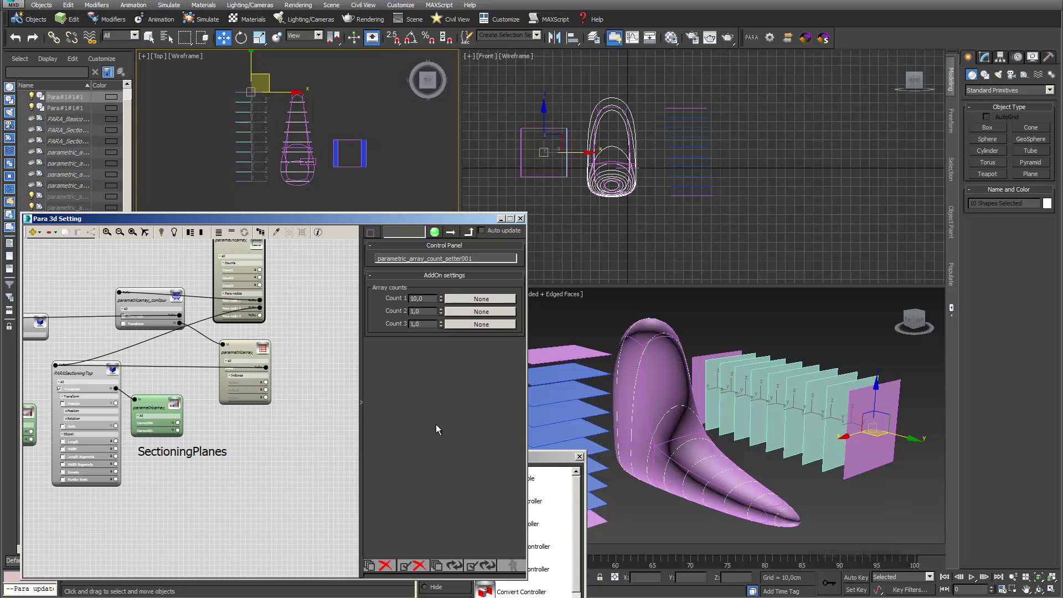
left_click(454, 565)
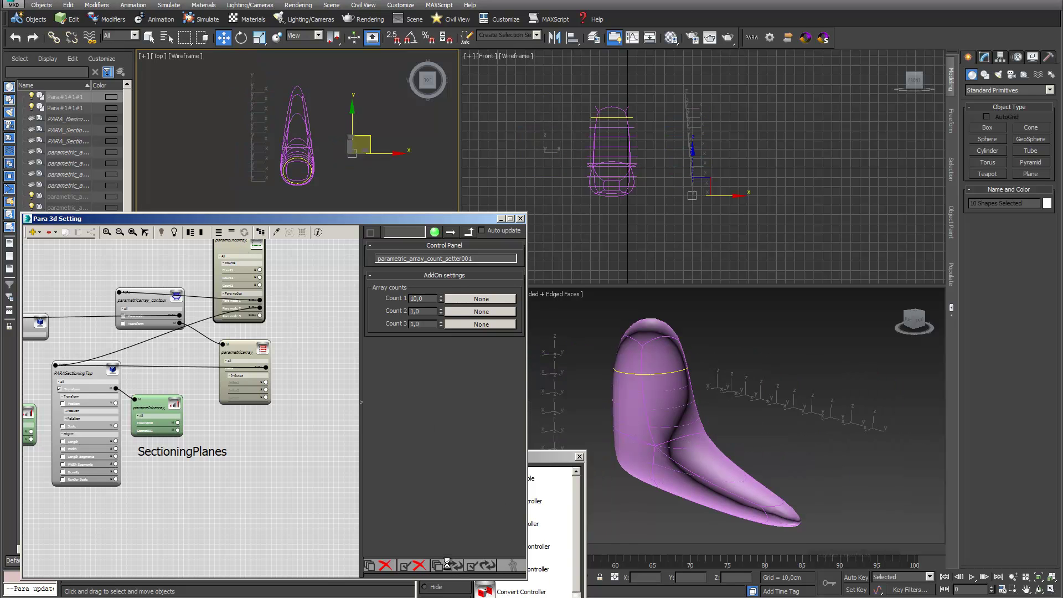
- Set the count setter's first array count to 14, update, and check the count in the top contour generator and PARASectioningTop
middle_click_drag(285, 297, 305, 322)
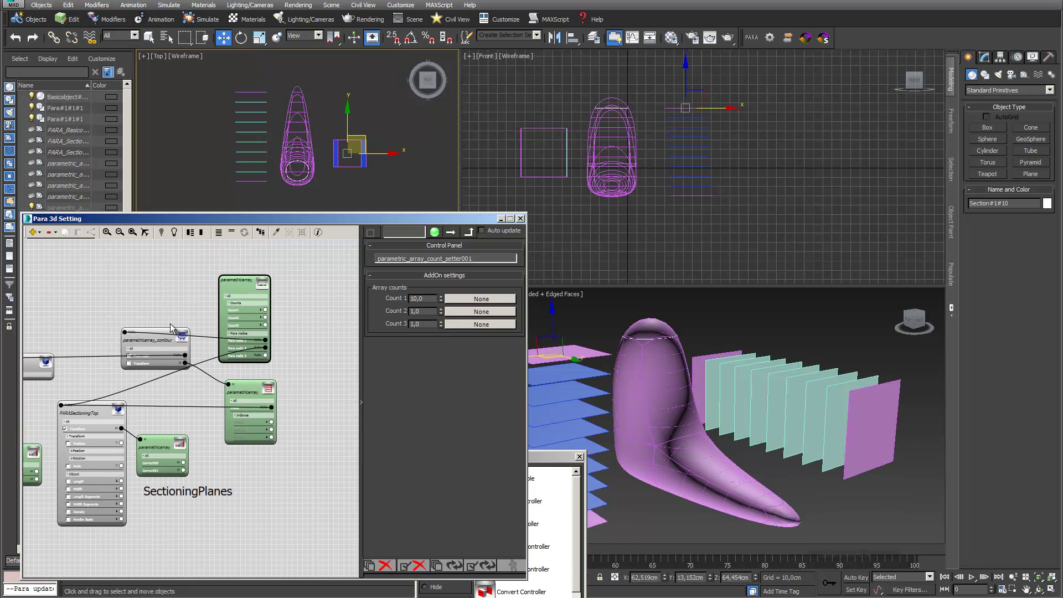
left_click(156, 335)
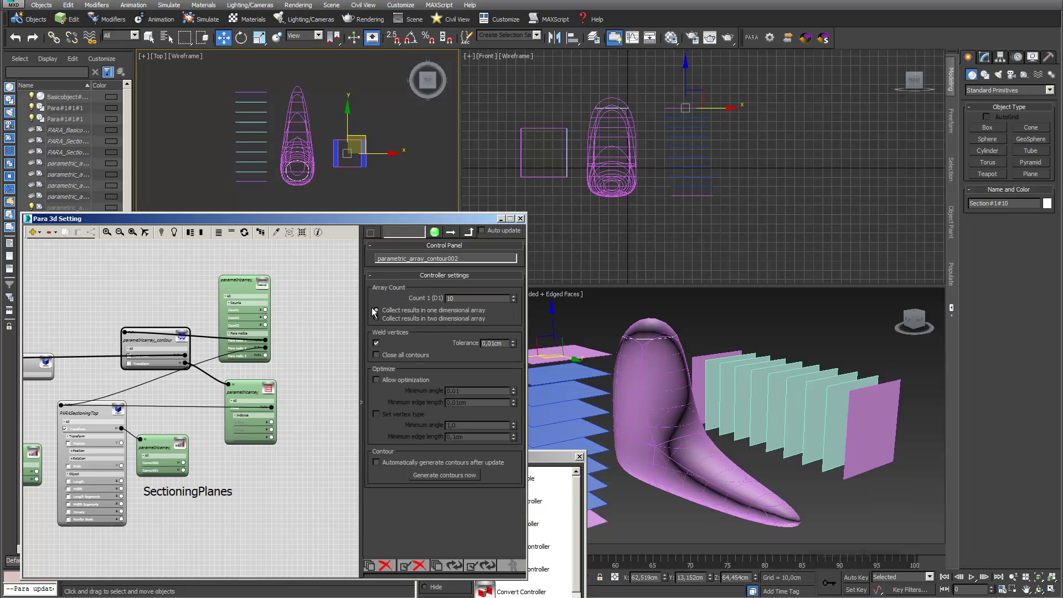
left_click(238, 279)
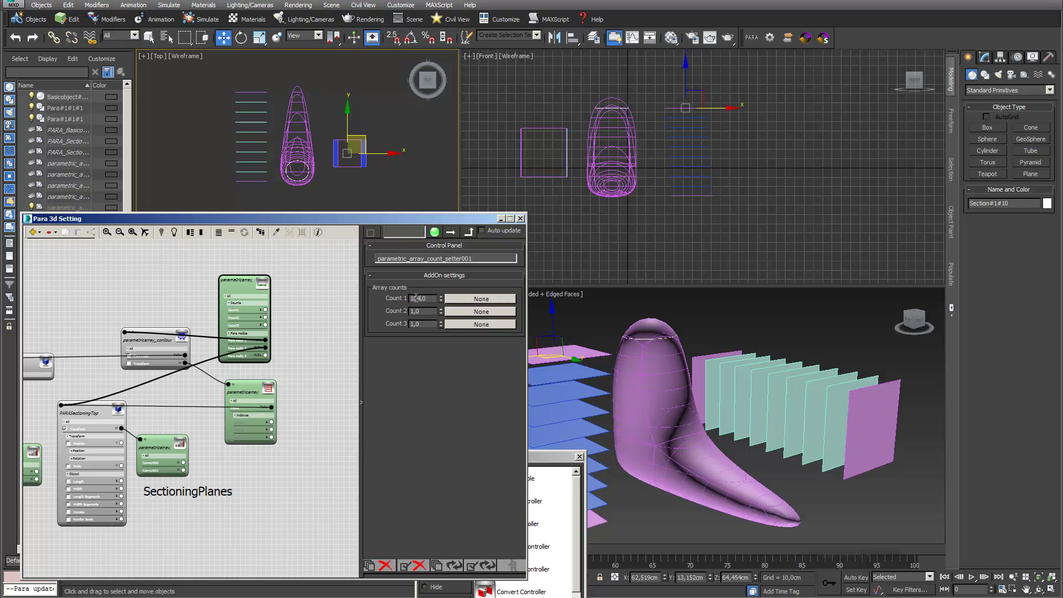
double_click(416, 298)
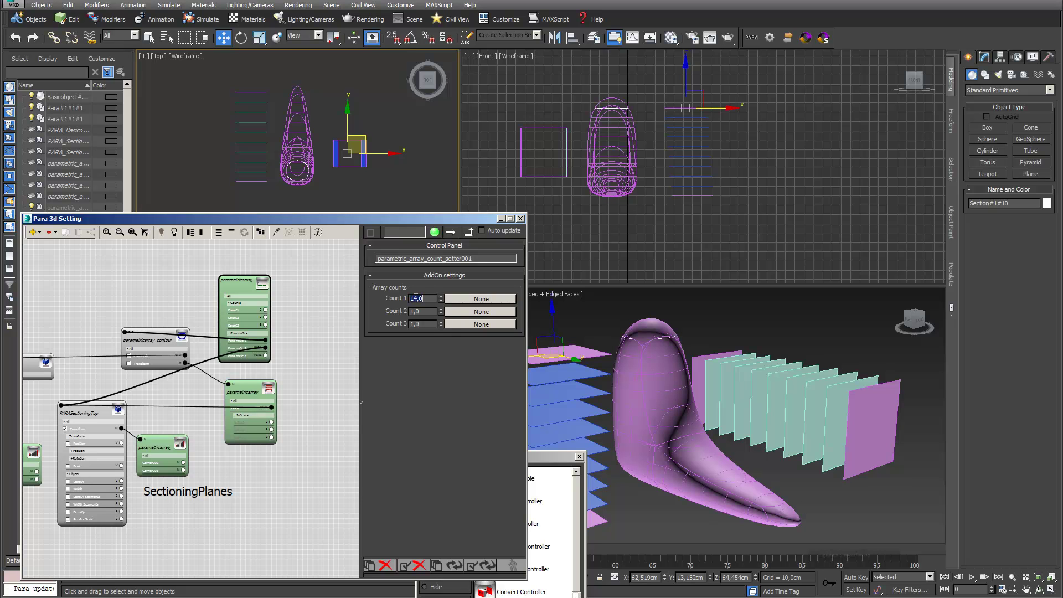
left_click(158, 340)
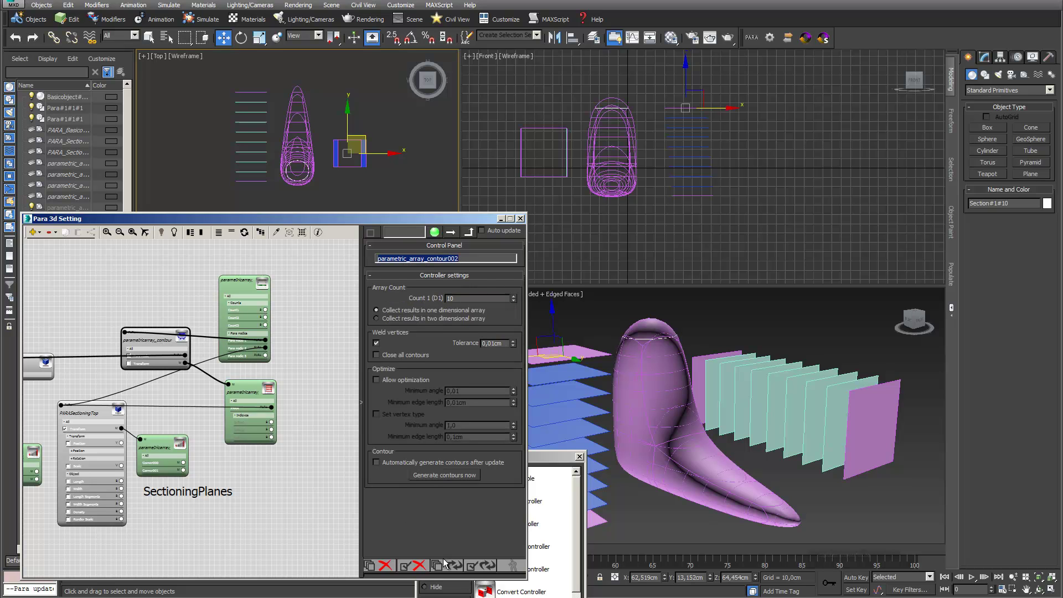
left_click(248, 281)
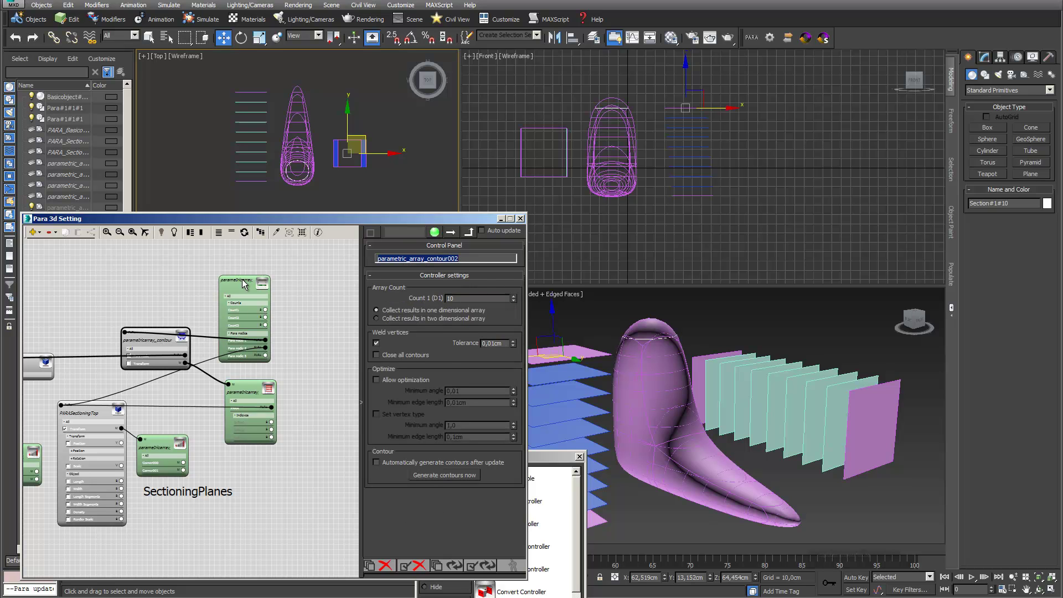
left_click(449, 567)
left_click(147, 333)
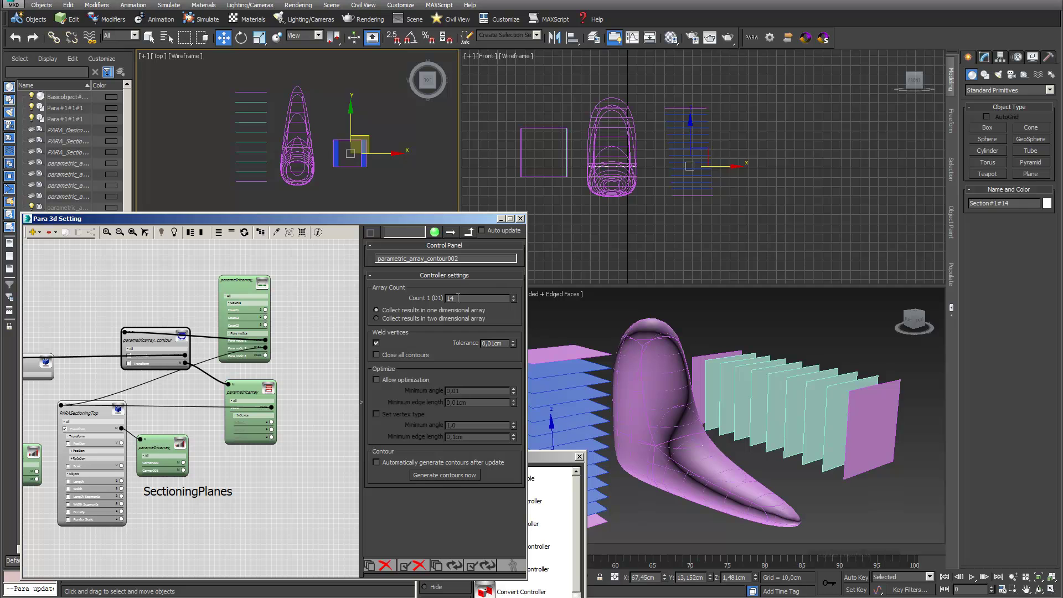
left_click(92, 409)
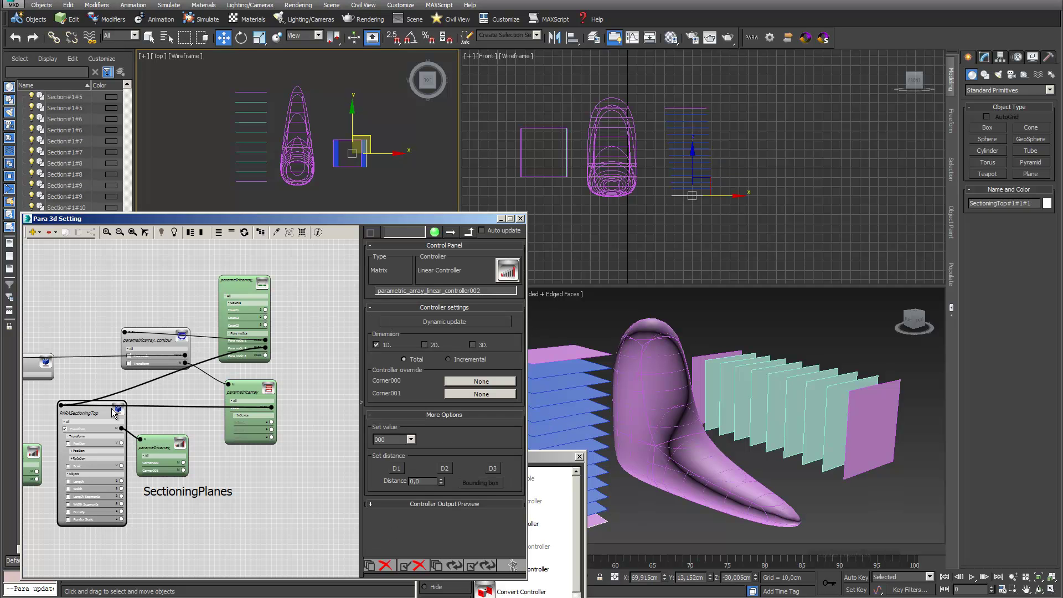
left_click(88, 426)
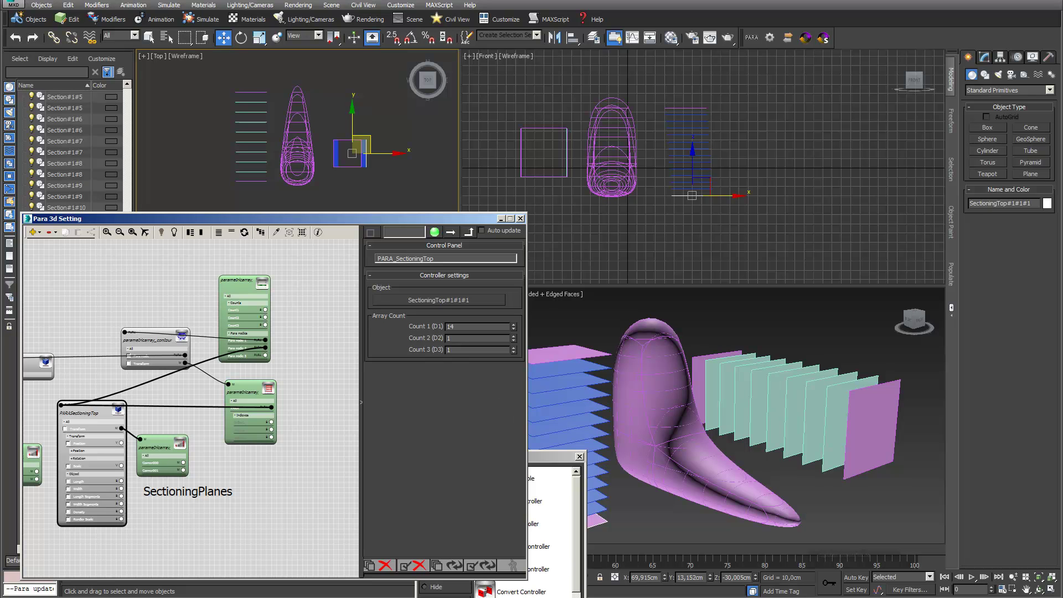
- Move both contour generators, their array links and the count setter higher in the graph, clear of the sectioning plane nodes
scroll(194, 304, "down", 2)
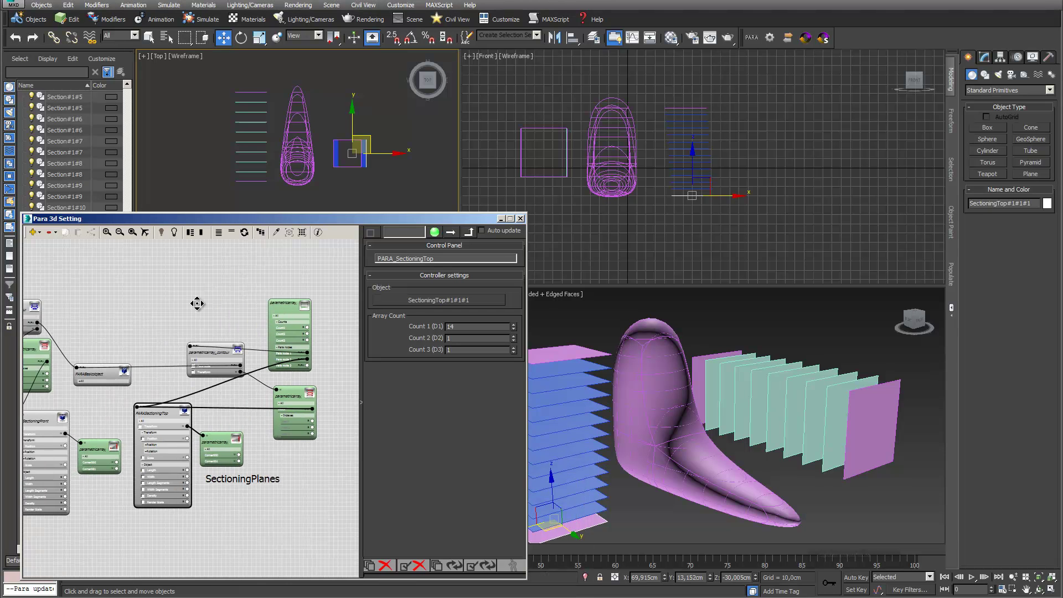
scroll(194, 287, "down", 2)
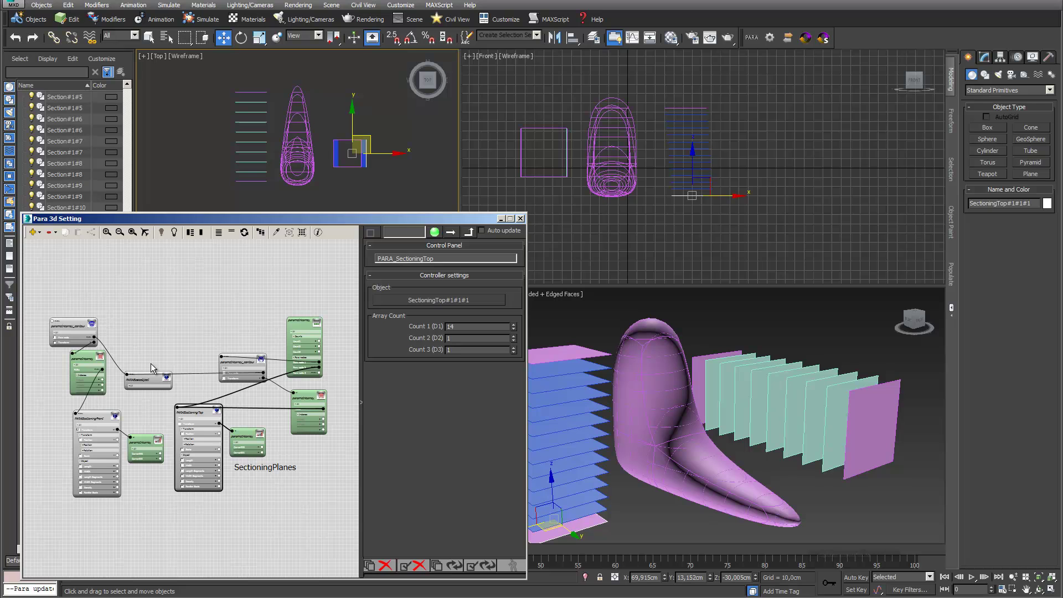
left_click(121, 360)
left_click_drag(122, 361, 80, 291)
left_click_drag(339, 411, 243, 293)
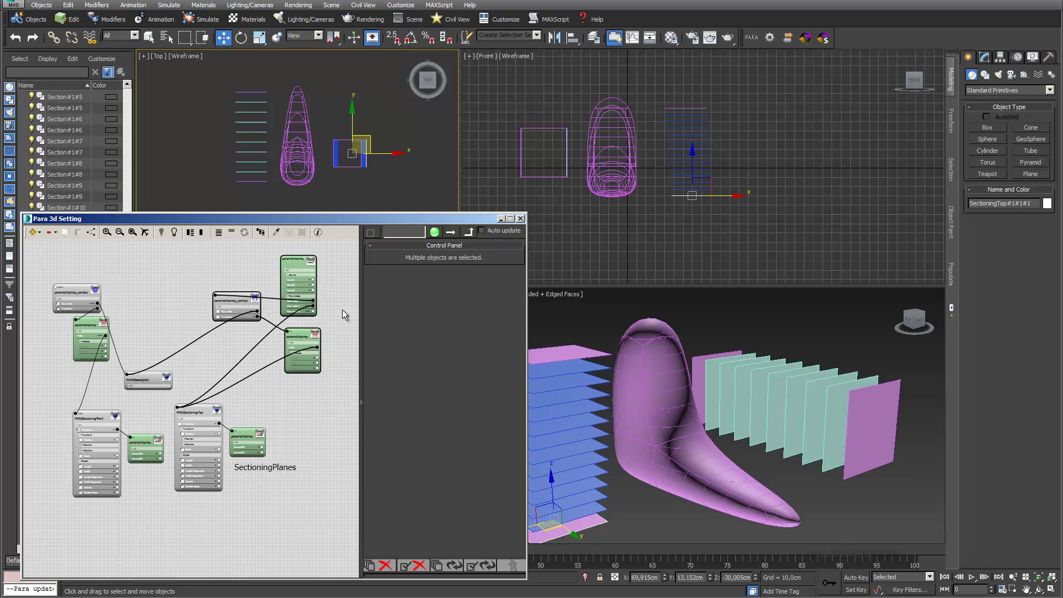
left_click(275, 262)
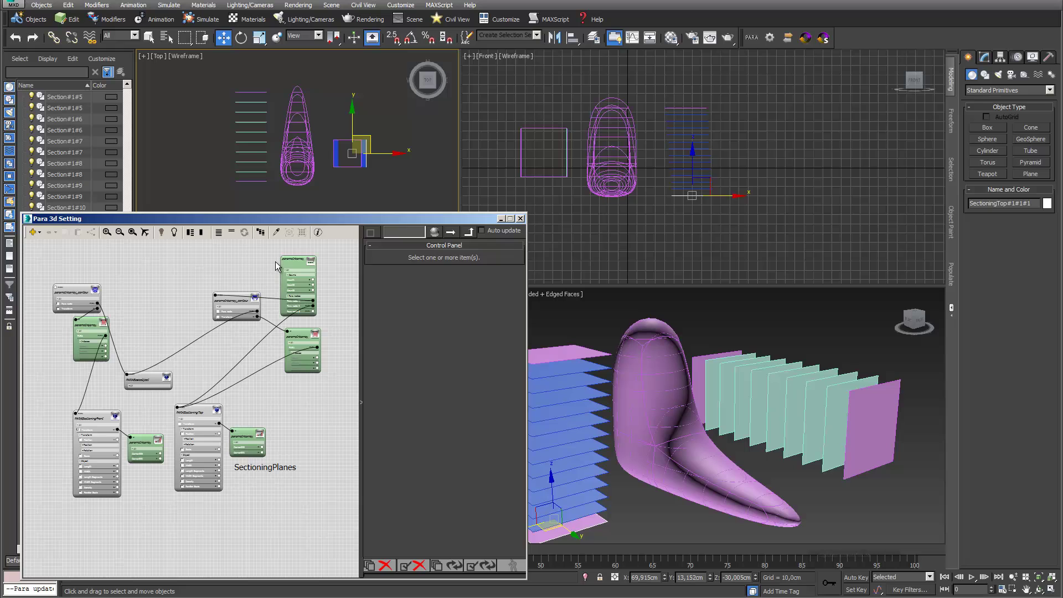
left_click(306, 265)
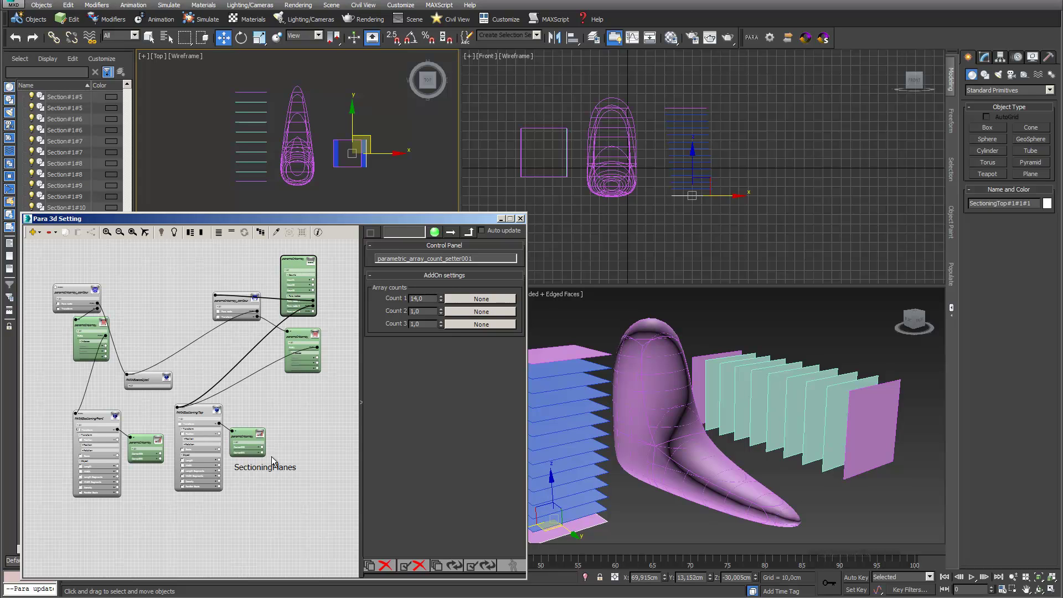
- Add a text label reading "Create Sectiongs" to the node graph and enlarge it to size 37,5
left_click(33, 232)
mouse_move(50, 257)
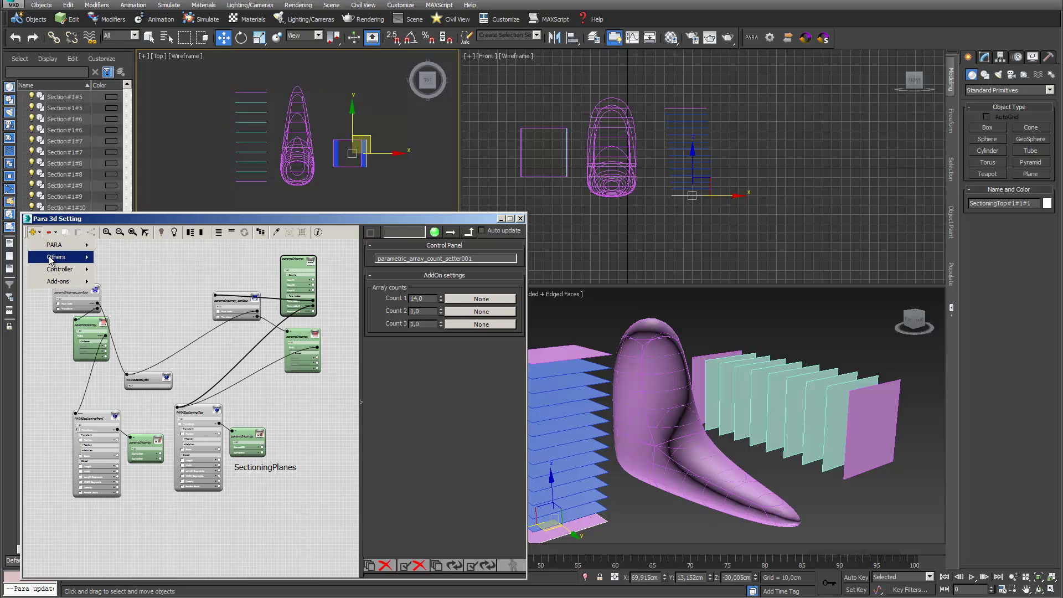
left_click(117, 258)
left_click_drag(419, 285, 329, 286)
type("Creat")
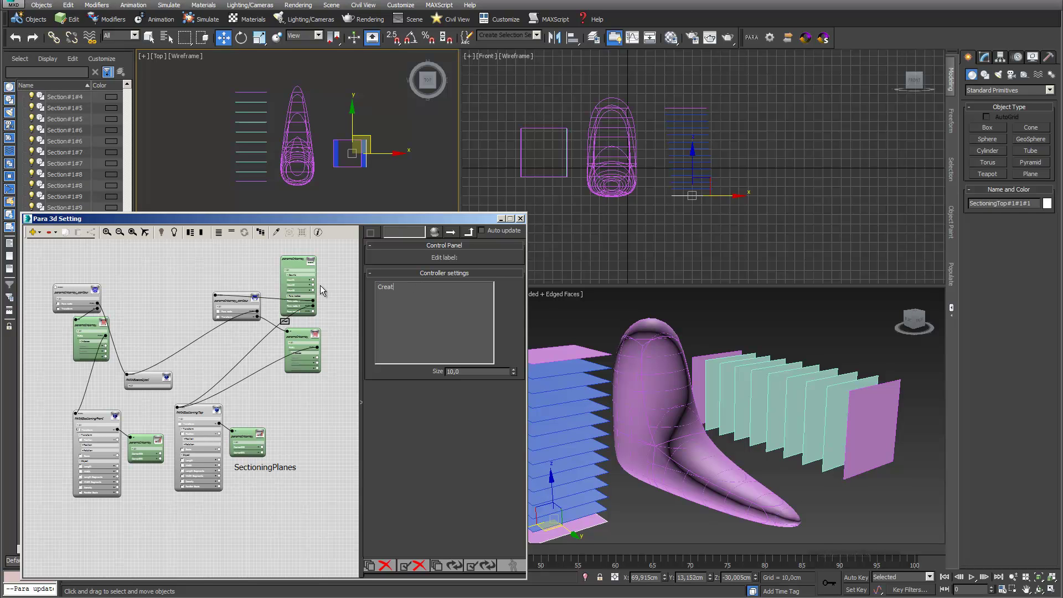
type("e Sectionig")
key("BackSpace")
key("BackSpace")
type("gs")
left_click_drag(514, 371, 488, 230)
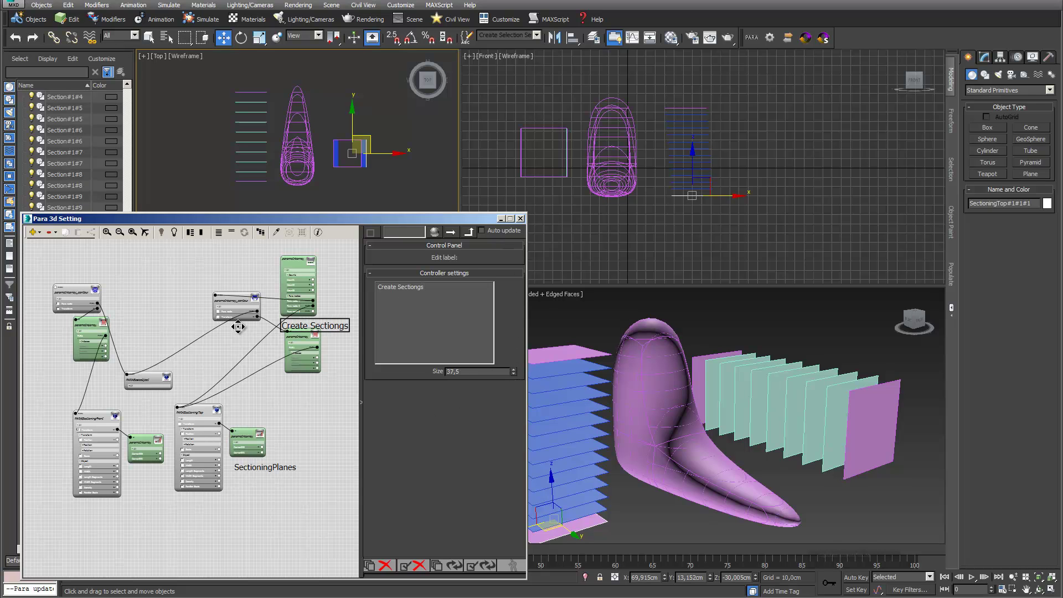
- Move the label beside the contour generator group and correct its text to "Create Sectionings"
middle_click_drag(330, 330, 235, 370)
left_click_drag(235, 370, 305, 375)
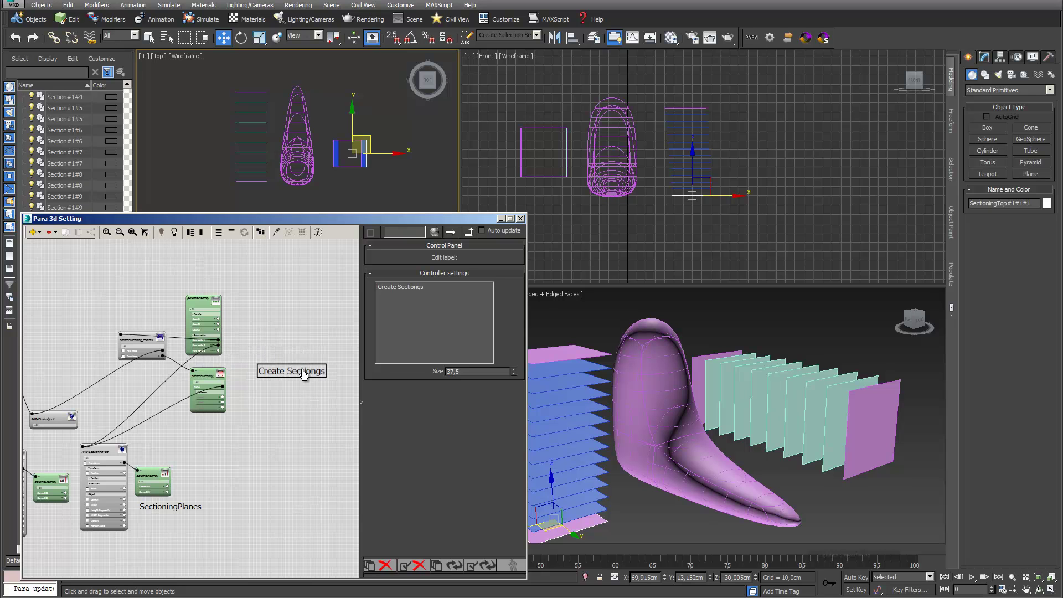
scroll(95, 328, "down", 2)
middle_click_drag(110, 318, 200, 311)
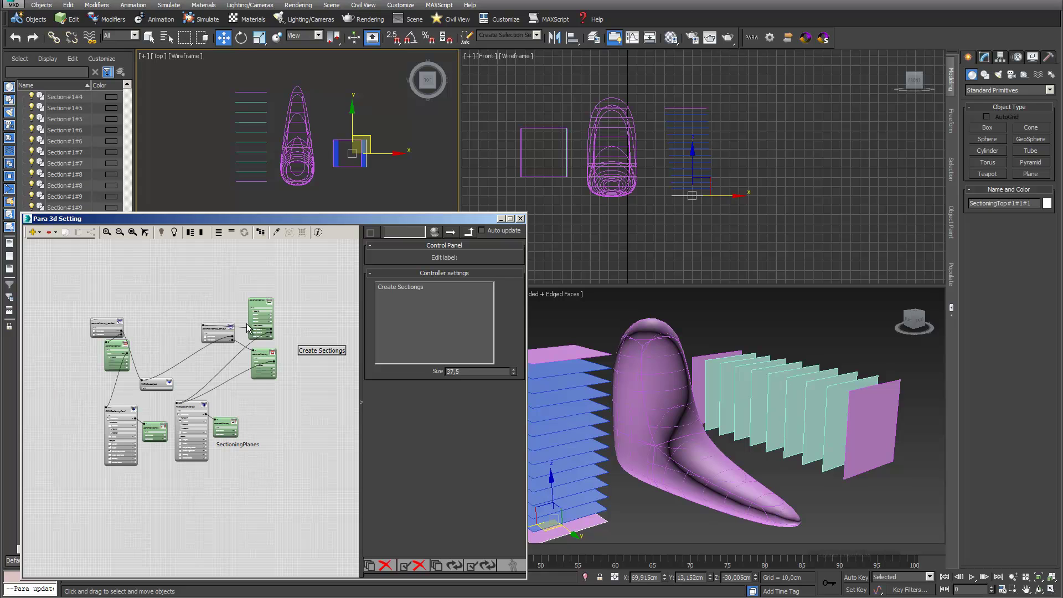
type("in")
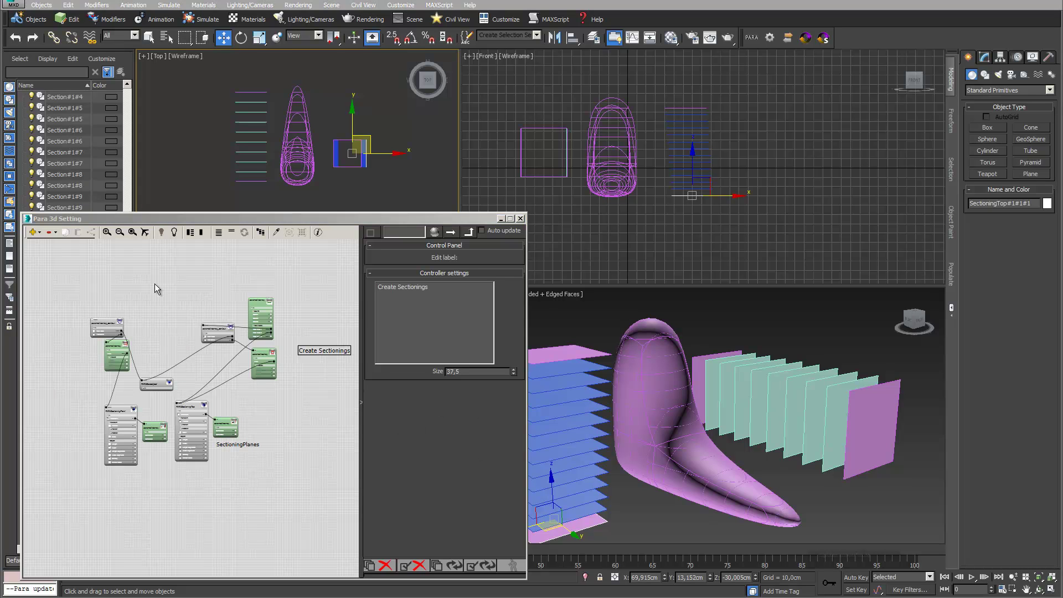
- Add a Parametric Array node above the front contour generator and set its array type to Reference
left_click(37, 234)
mouse_move(70, 245)
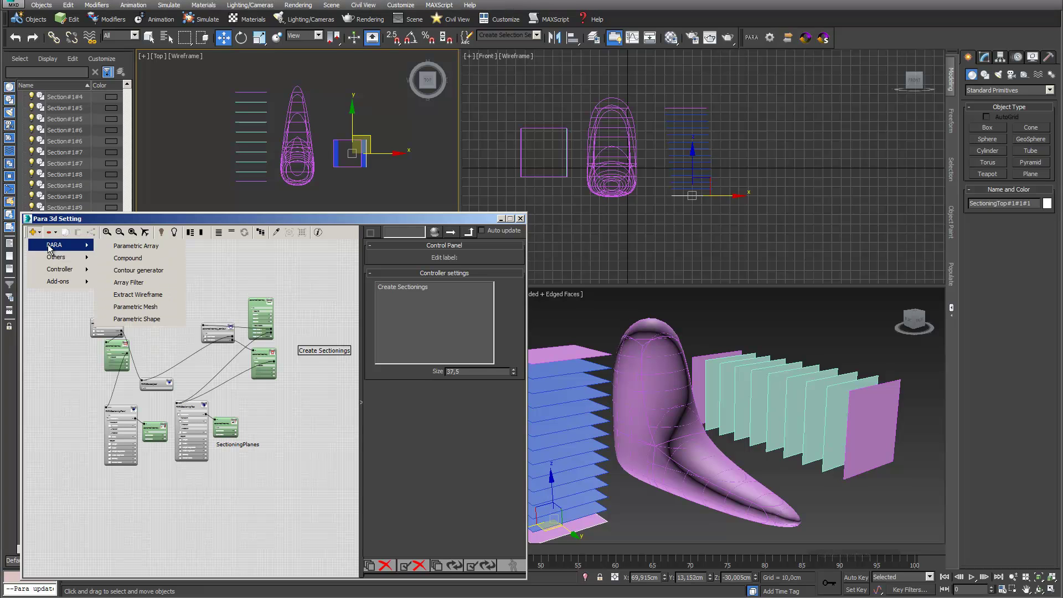
left_click(136, 246)
left_click_drag(317, 363, 112, 269)
middle_click_drag(157, 298, 151, 335)
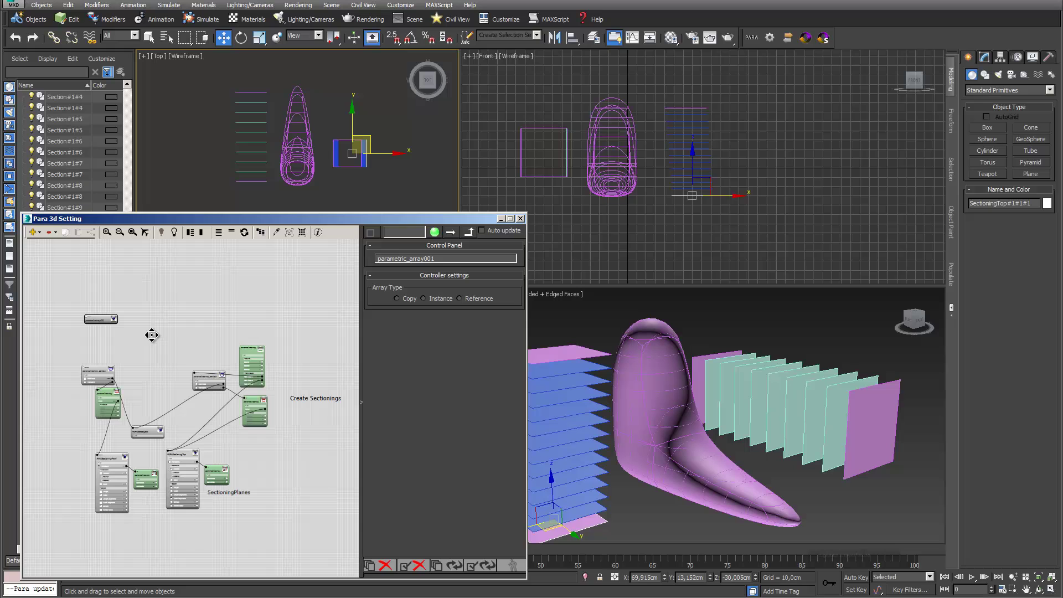
left_click(459, 298)
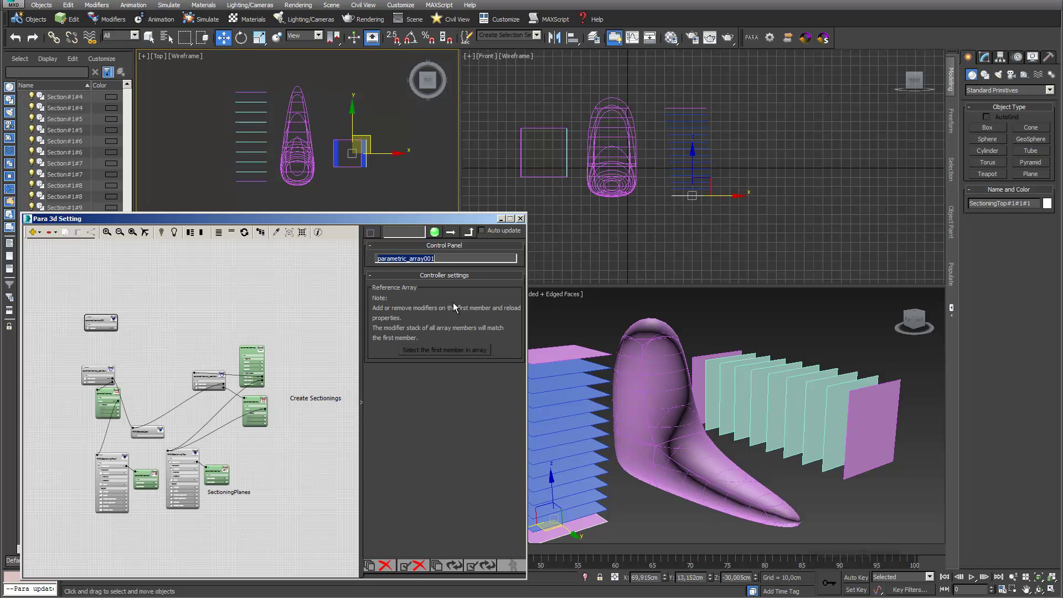
- Add a second Parametric Array node of type Reference and place it above the top contour generator
left_click(34, 235)
mouse_move(59, 246)
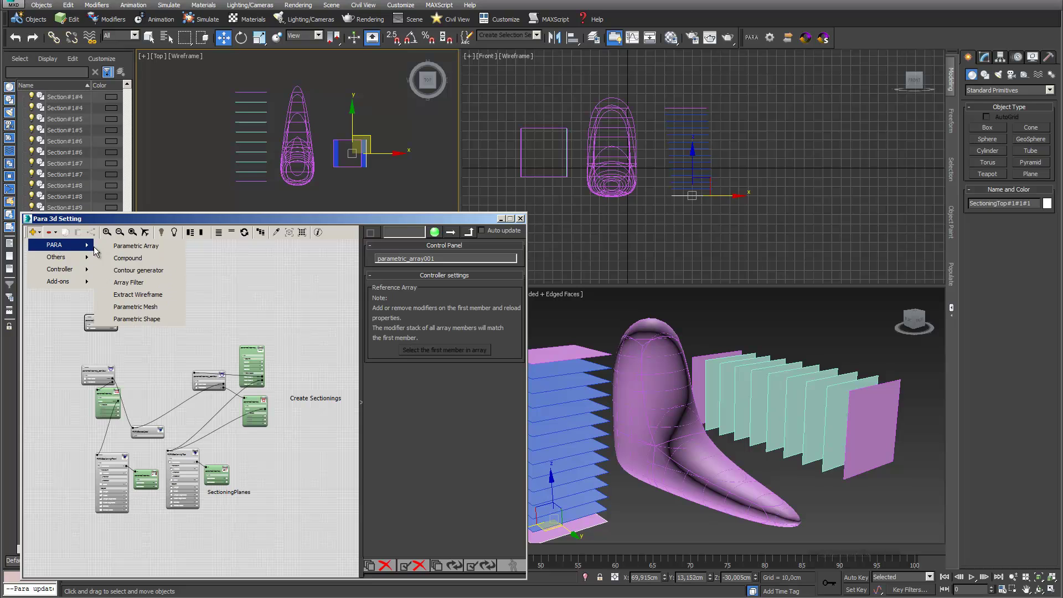
left_click(127, 247)
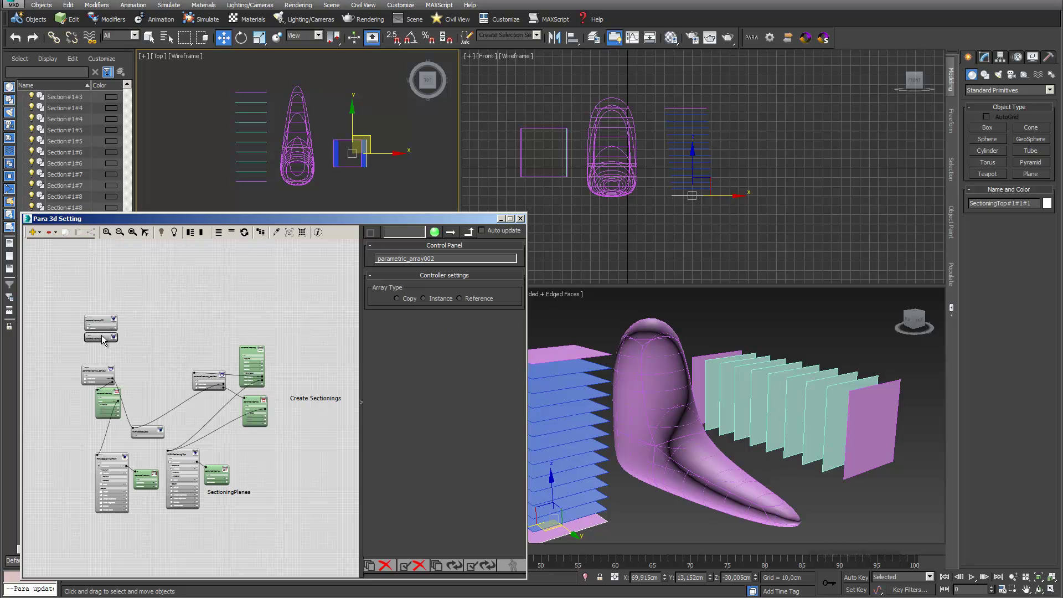
left_click(461, 298)
- Connect the first reference array to the front contour generator
scroll(158, 285, "up", 3)
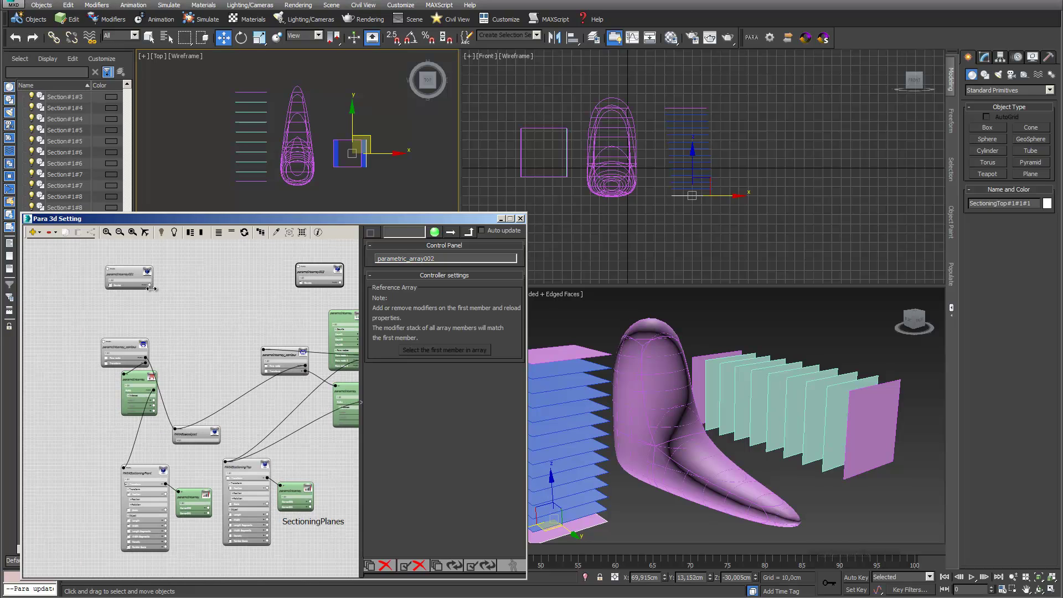
left_click_drag(113, 331, 104, 339)
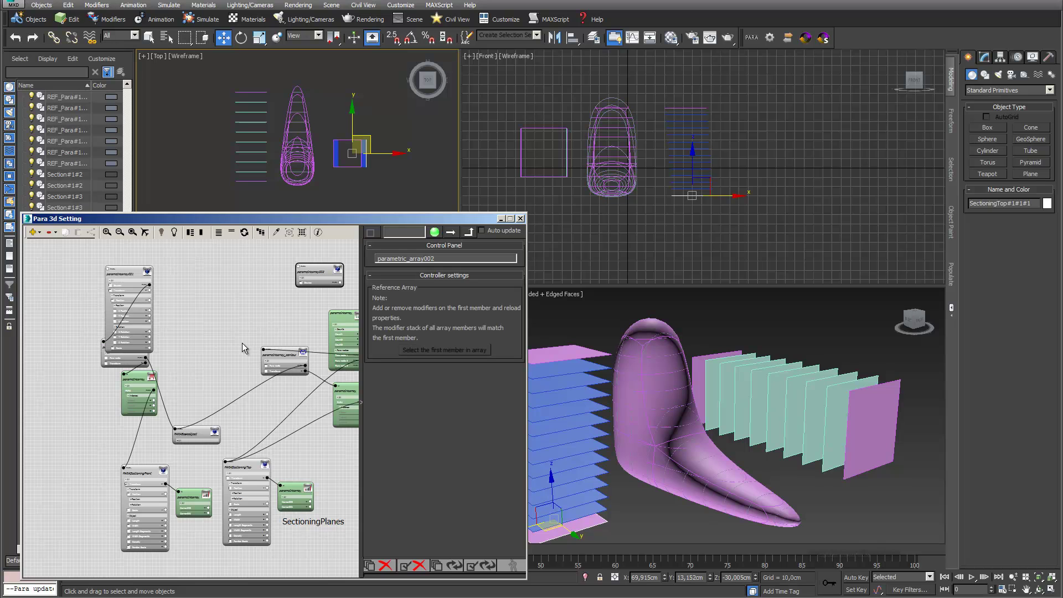
middle_click_drag(188, 306, 185, 349)
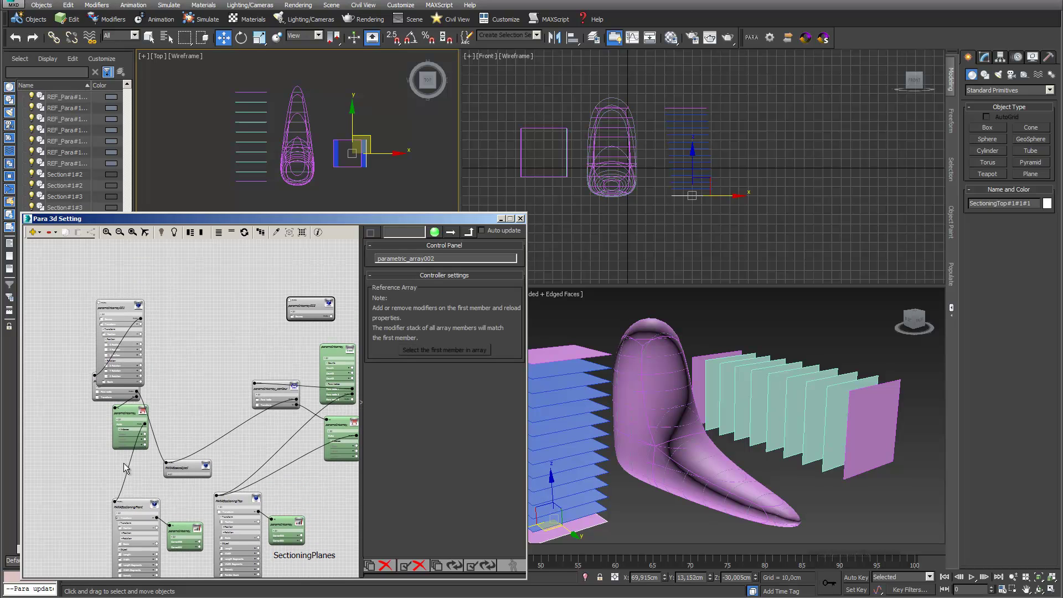
- Move the first reference array node clear of its contour generator and connect the second reference array to the top contour generator
left_click_drag(120, 308, 110, 283)
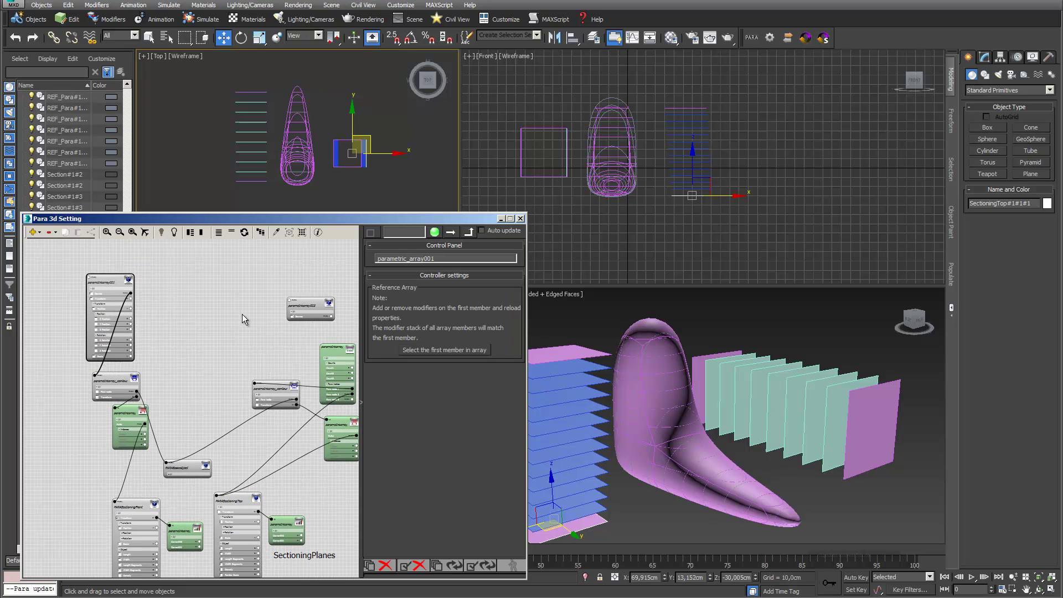
middle_click_drag(244, 314, 212, 275)
left_click_drag(247, 266, 215, 241)
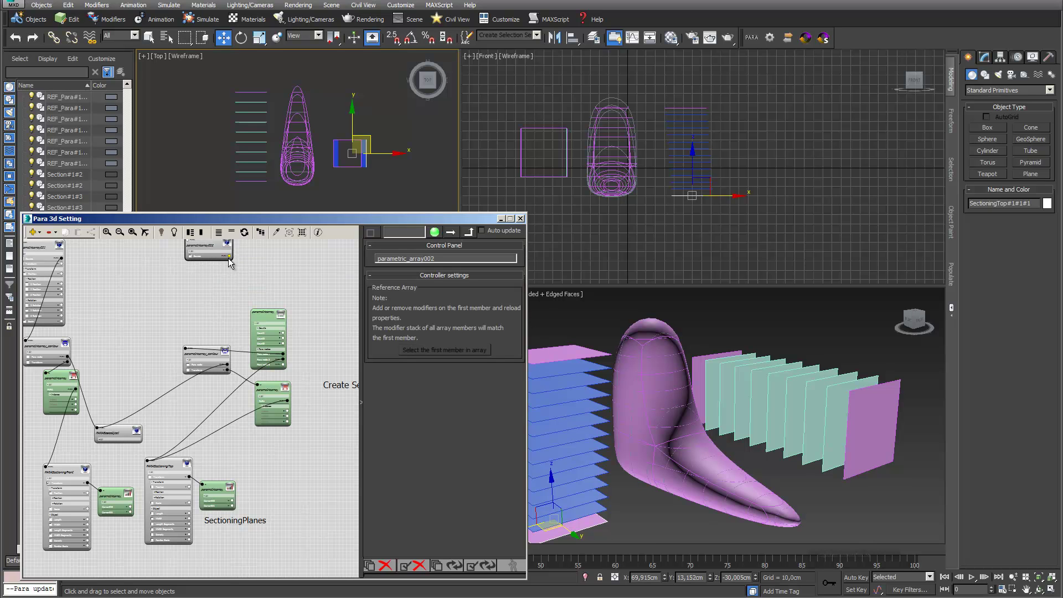
left_click_drag(214, 302, 186, 348)
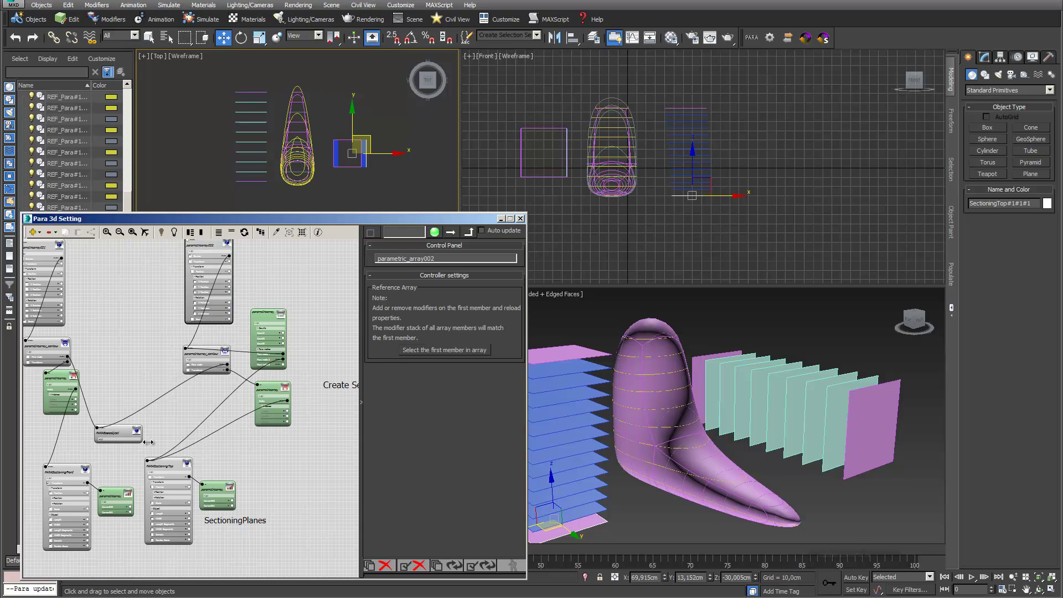
scroll(138, 289, "down", 3)
- Select the first member of the front sections' reference array and add a Shell modifier to it
left_click(132, 329)
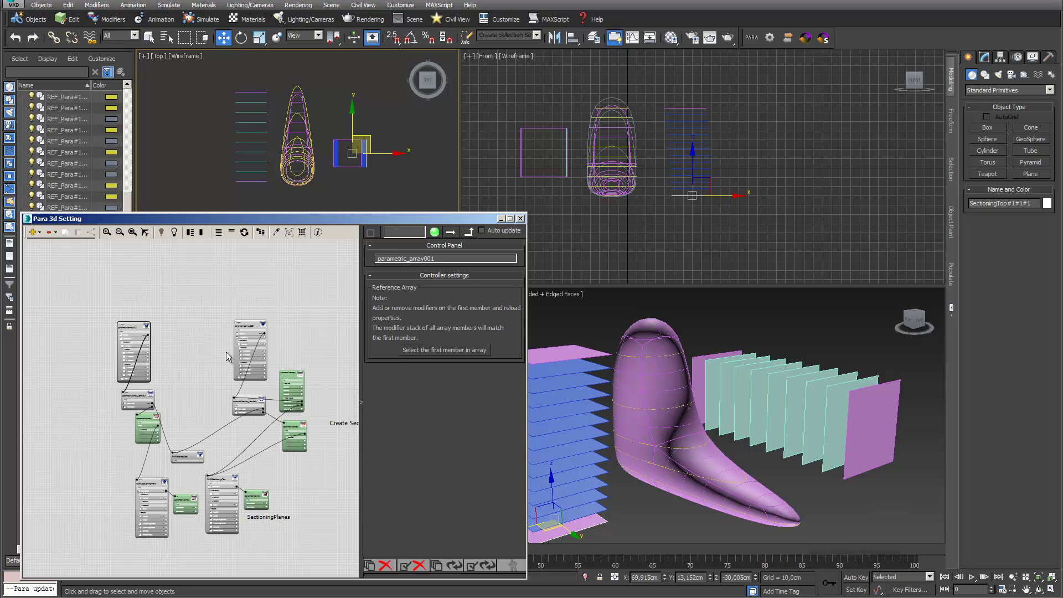
left_click(431, 350)
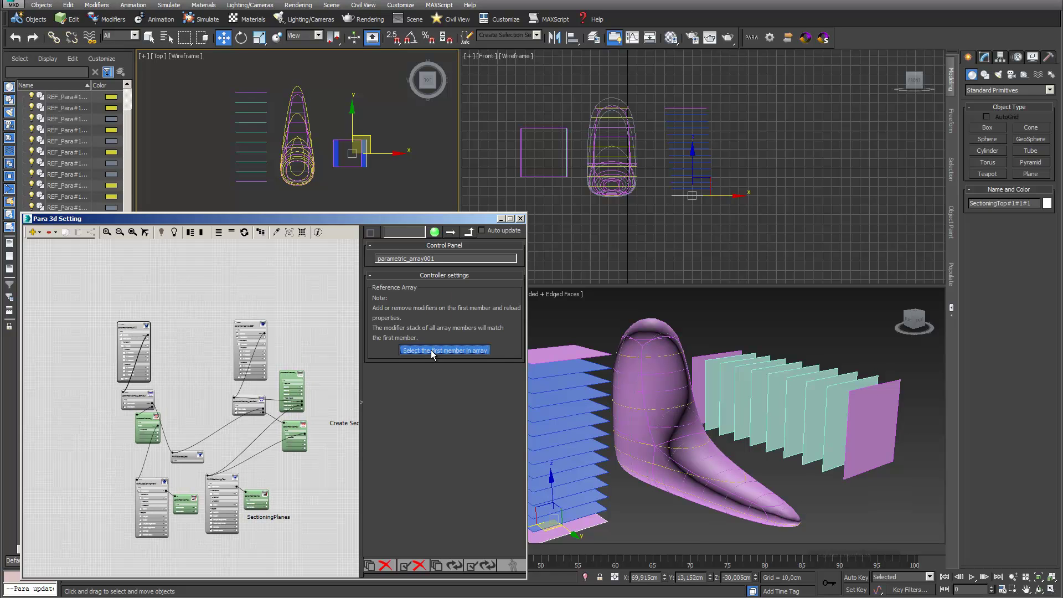
left_click(984, 57)
left_click(1050, 87)
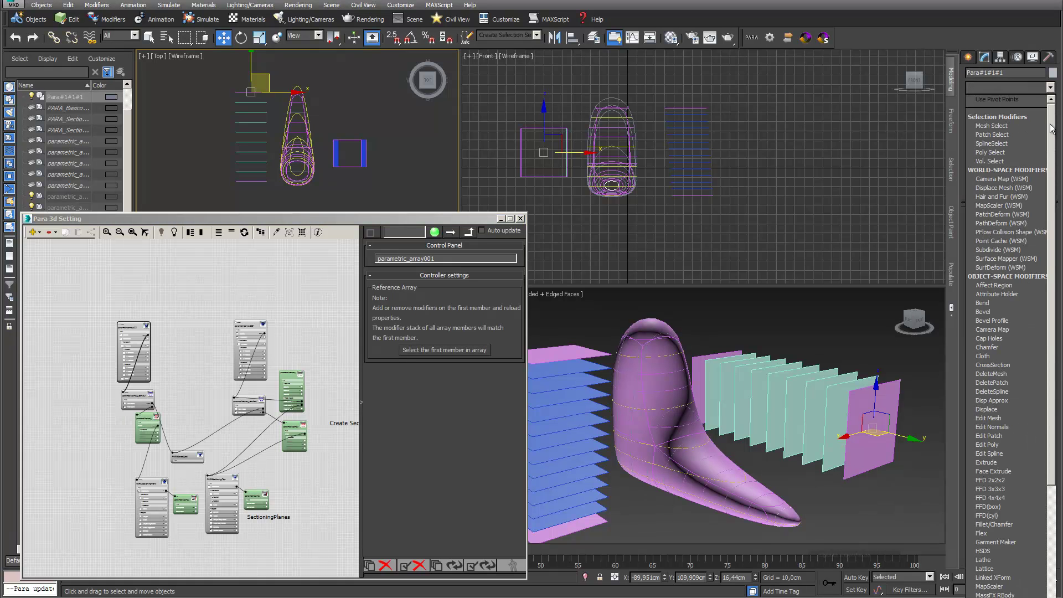
scroll(1000, 398, "down", 17)
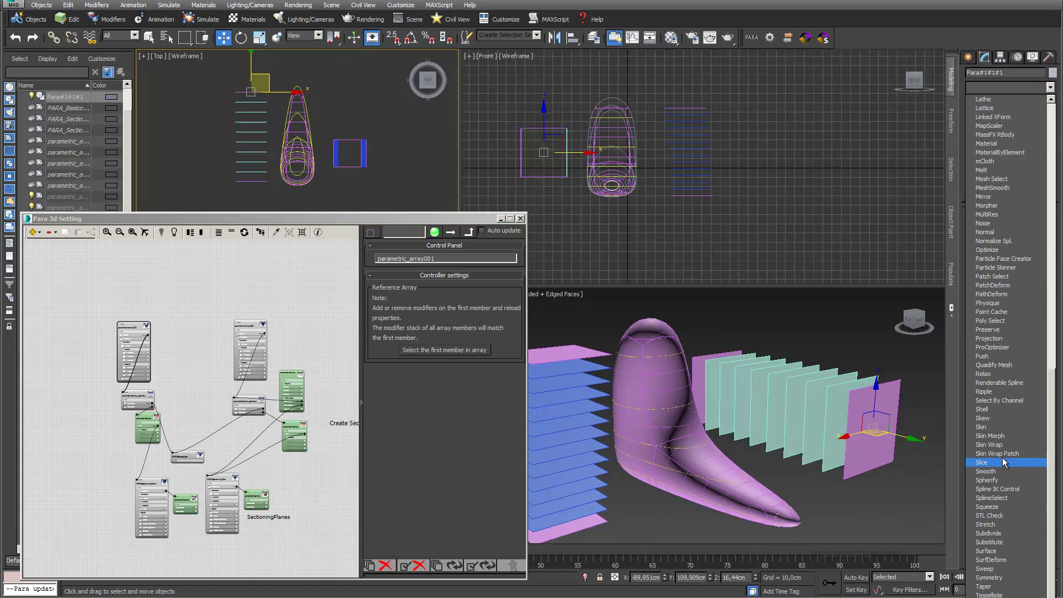
left_click(991, 409)
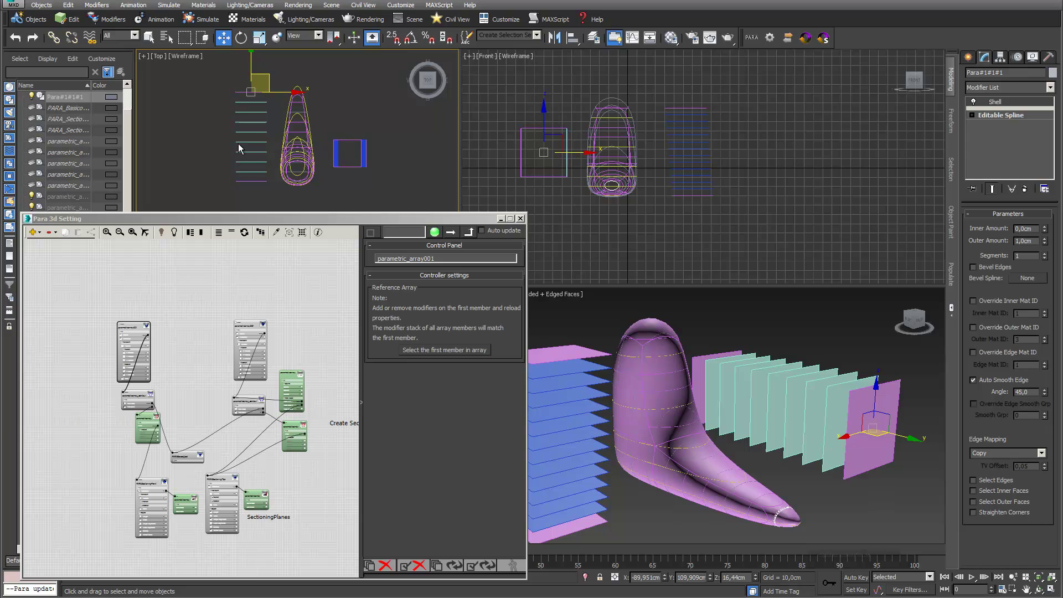
- Reload the front reference array's properties, declining access to all spline vertices
middle_click_drag(286, 102, 361, 98)
scroll(361, 98, "up", 2)
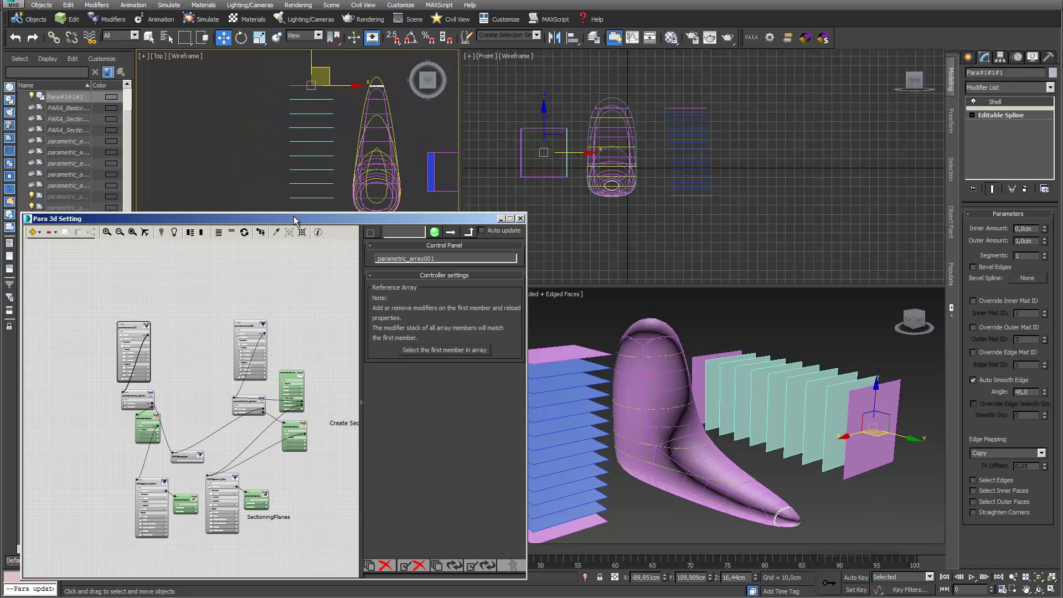
left_click(244, 233)
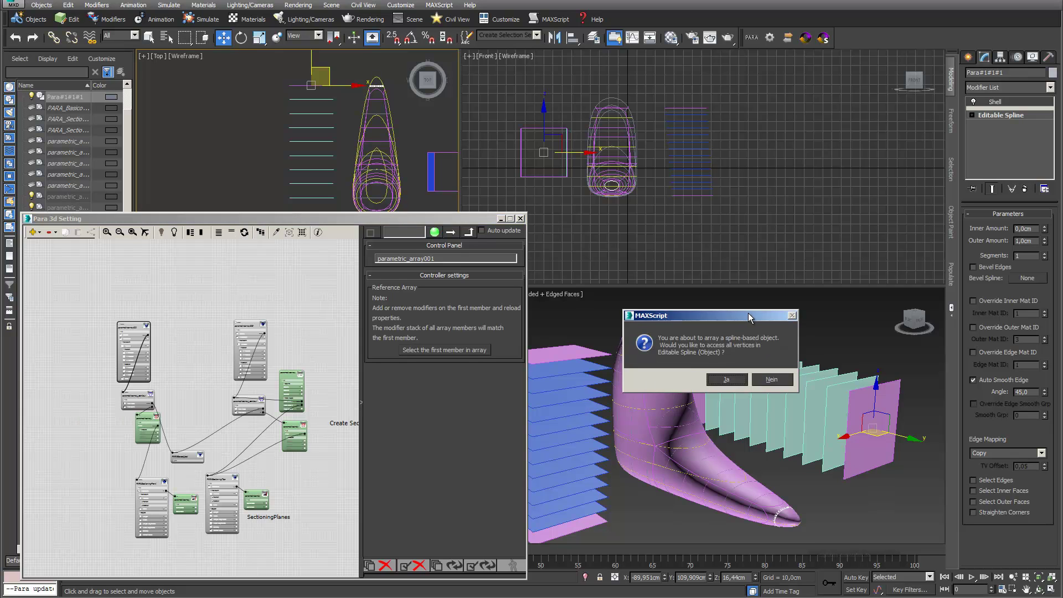
left_click_drag(749, 318, 405, 254)
left_click(431, 318)
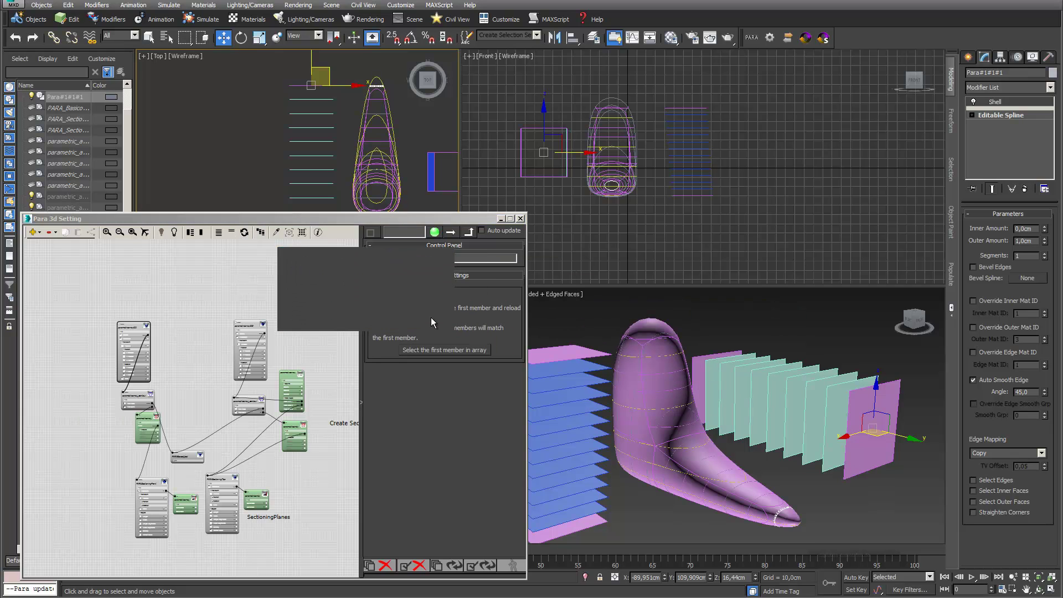
left_click_drag(442, 219, 439, 257)
scroll(379, 141, "up", 3)
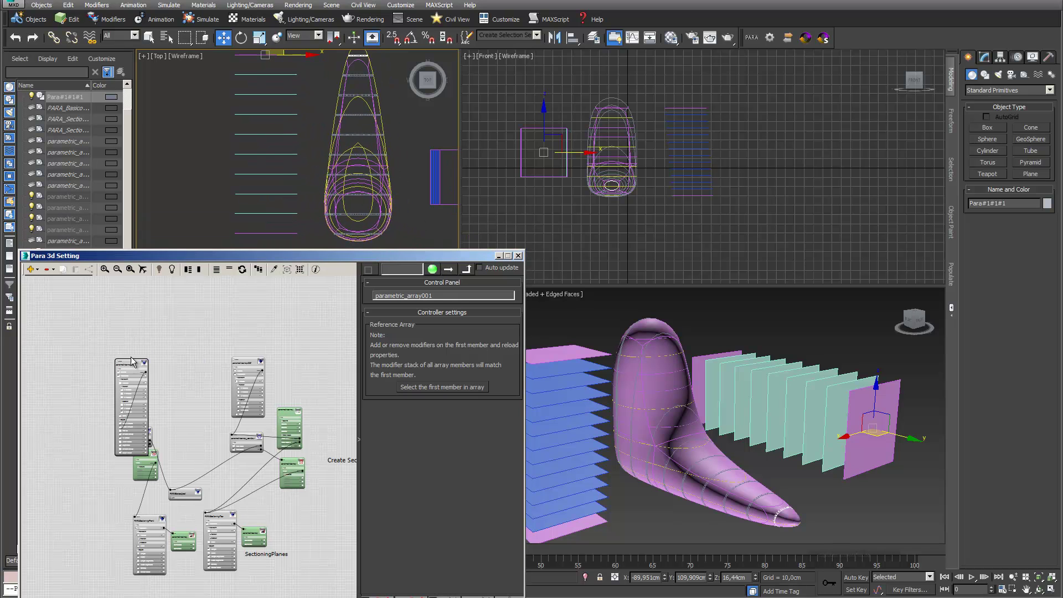
- Add a Shell modifier with an outer amount of 2 cm to the first member of the top sections' reference array
left_click_drag(131, 361, 108, 311)
left_click_drag(242, 365, 236, 331)
left_click(448, 386)
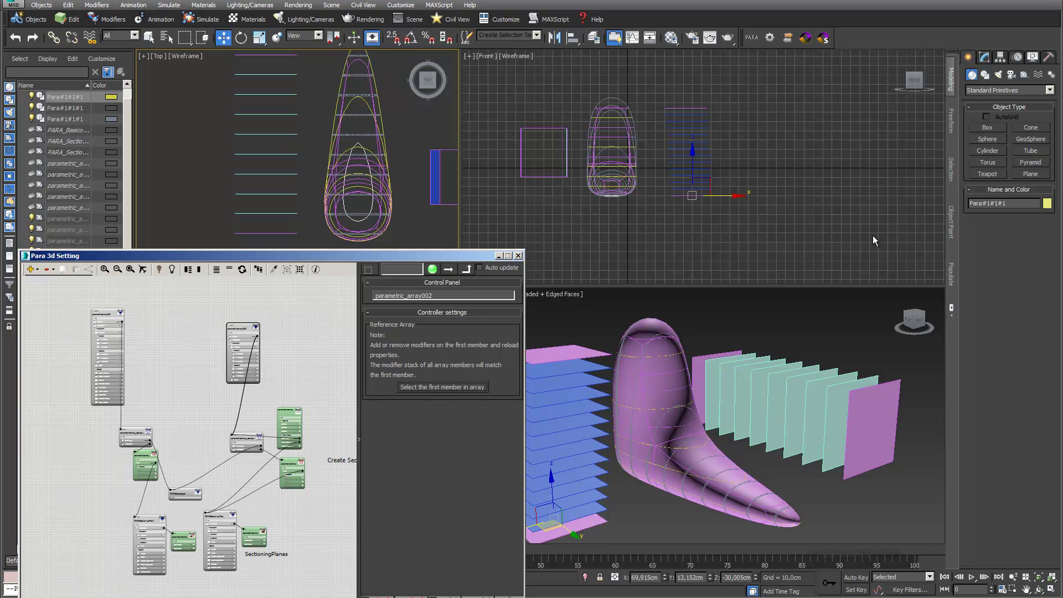
left_click(985, 58)
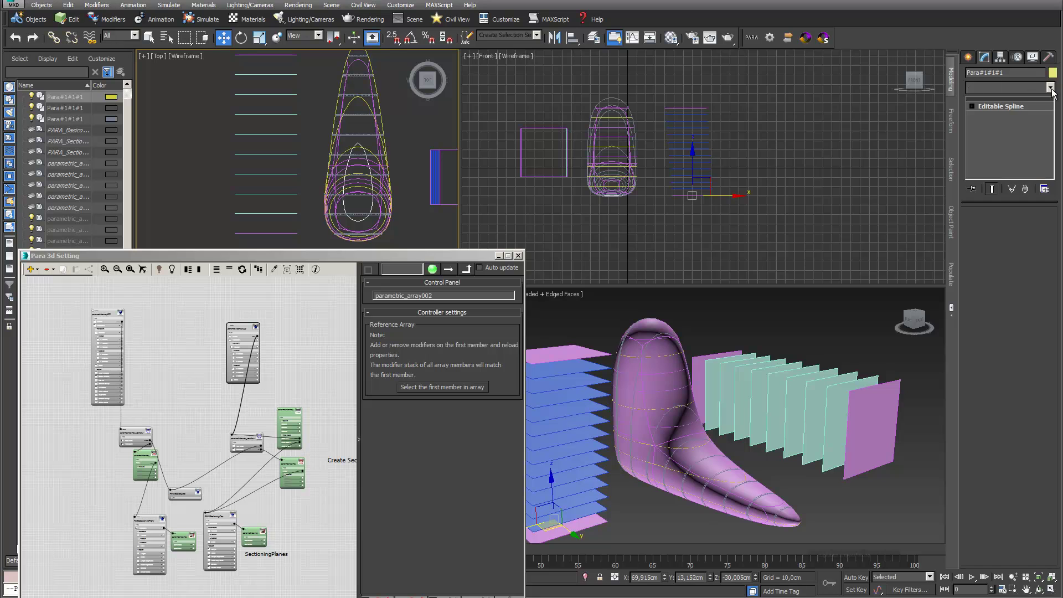
left_click(1051, 87)
scroll(1051, 308, "down", 5)
scroll(1051, 308, "down", 4)
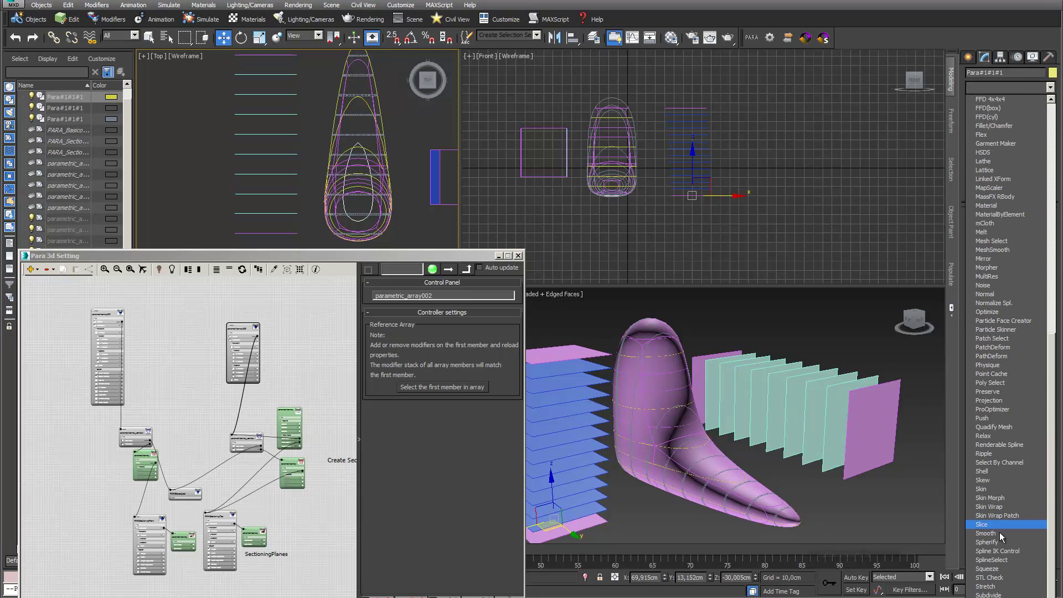
left_click(995, 472)
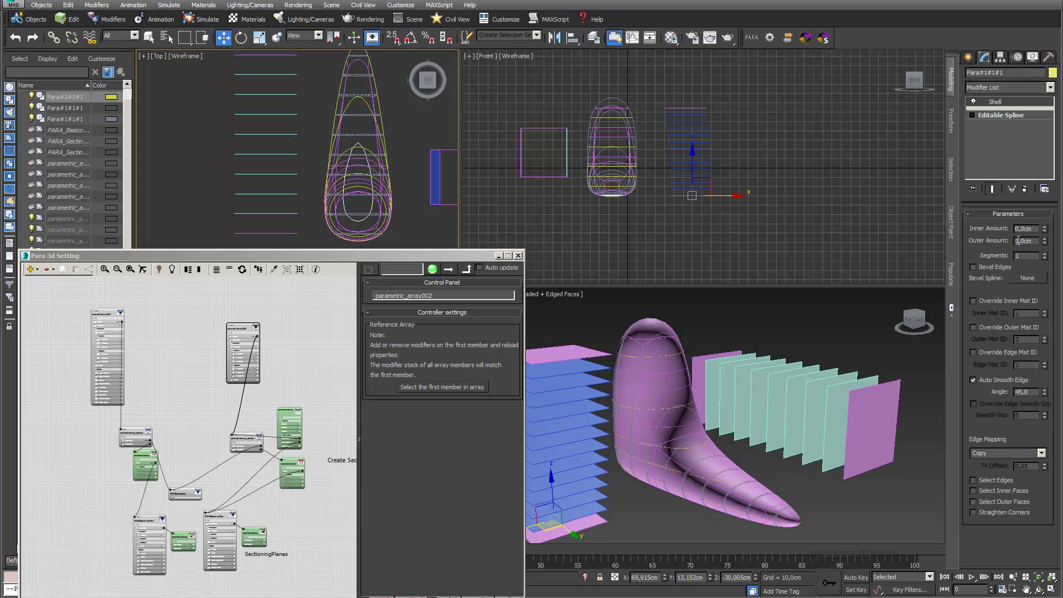
type("2")
key("Return")
- Reload the top reference array's properties, declining access to all spline vertices
left_click(347, 336)
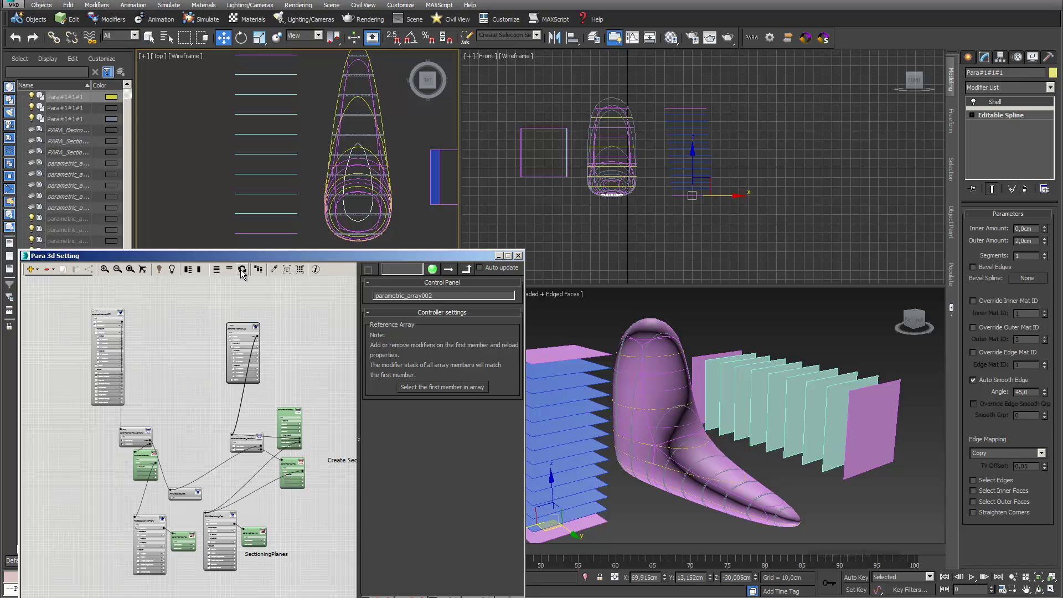
left_click(241, 269)
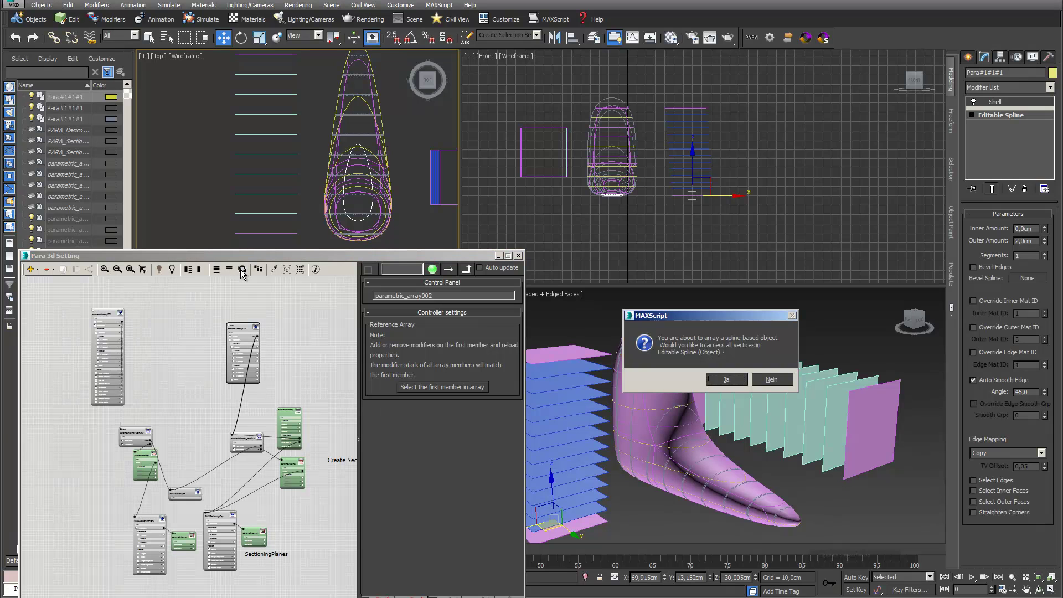
left_click(769, 379)
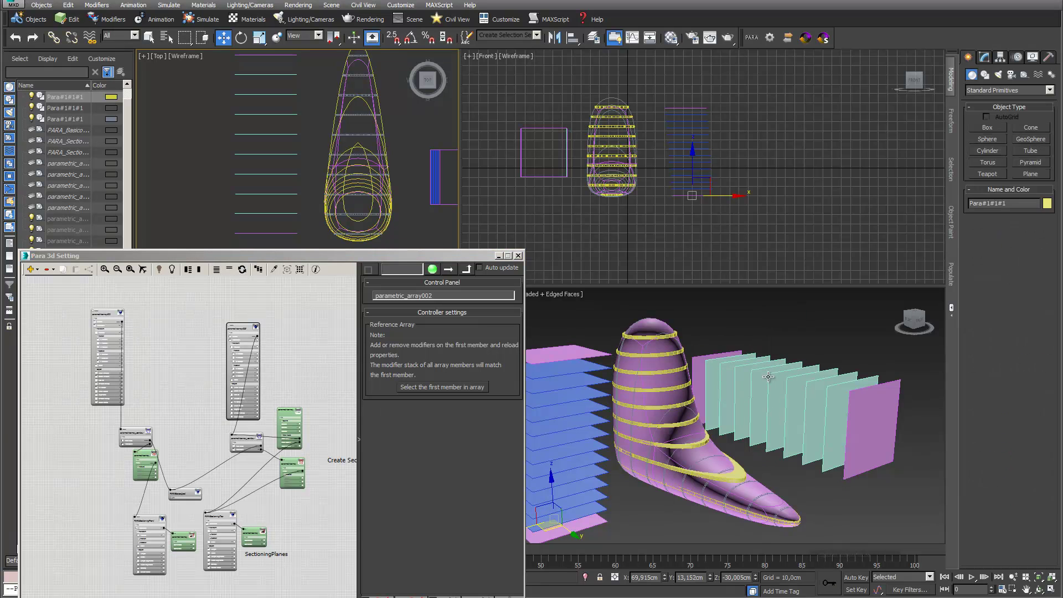
left_click_drag(416, 256, 332, 301)
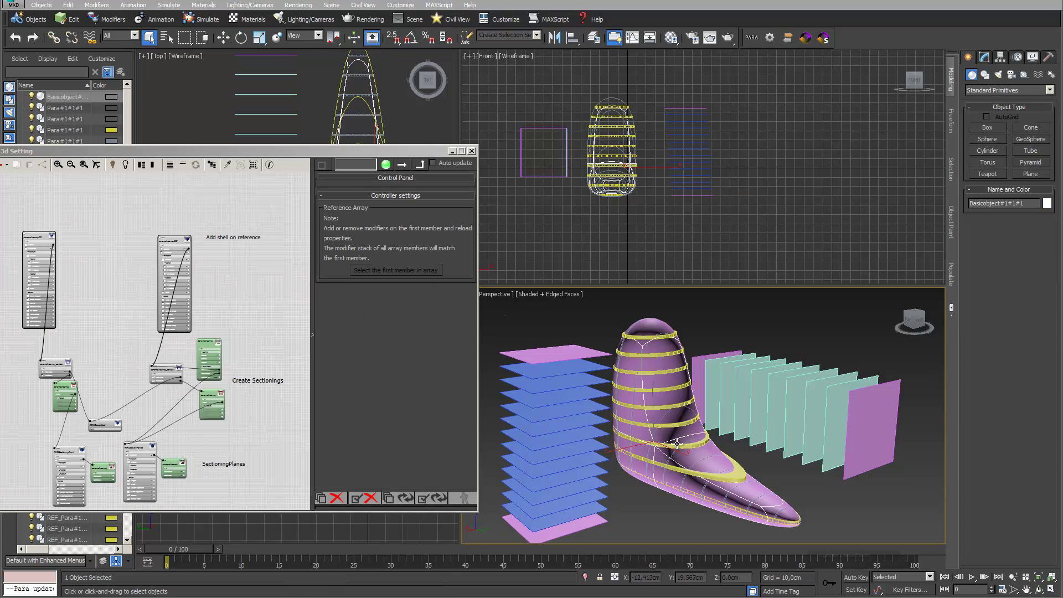
- Hide the smooth boot-like base object and inspect the shelled front and top sections
middle_click_drag(712, 437, 683, 415)
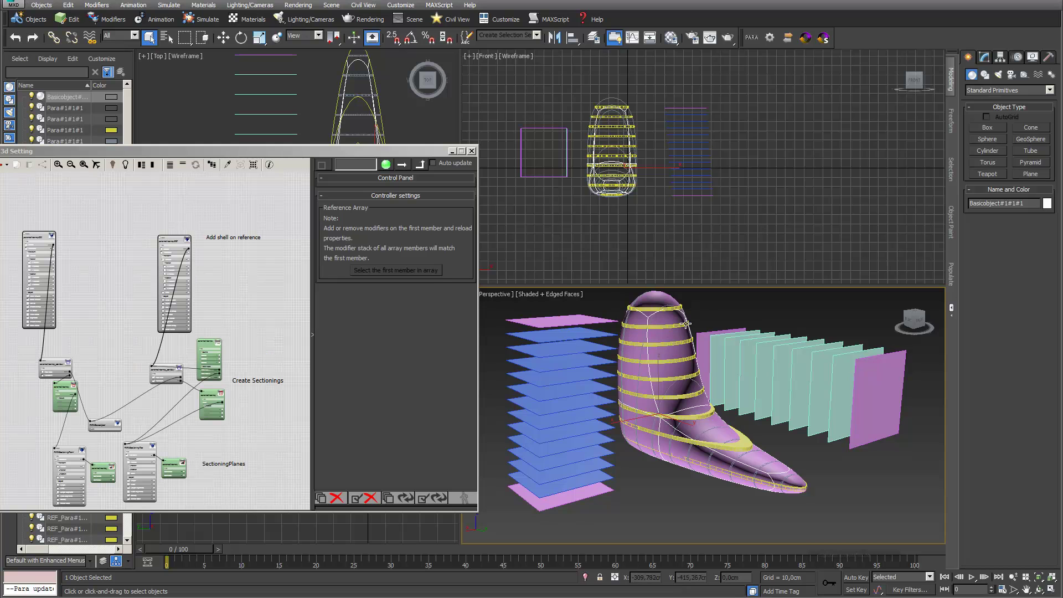
left_click(984, 57)
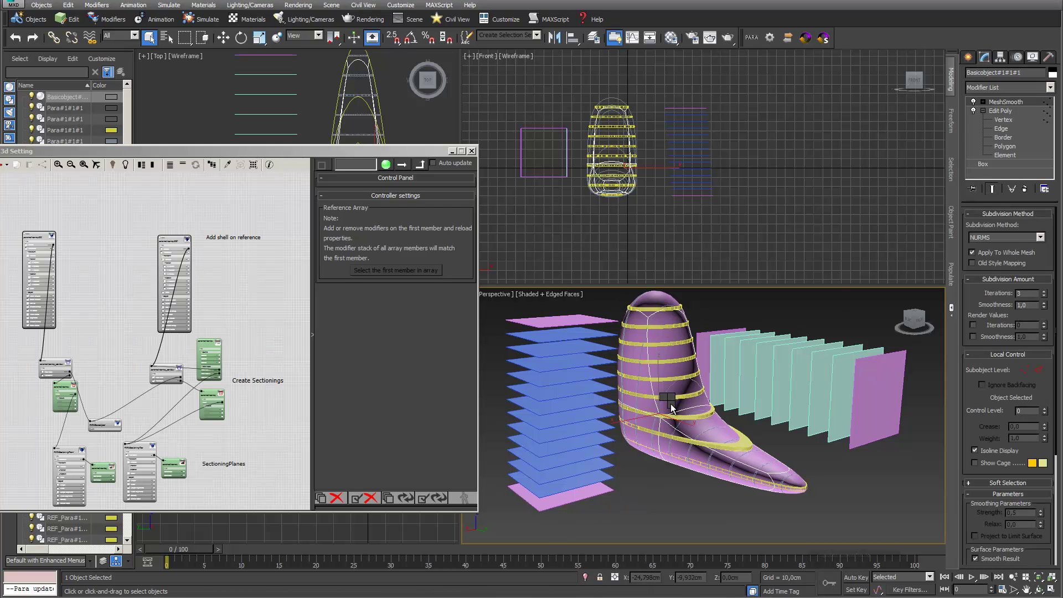
key("alt+h")
scroll(684, 382, "up", 4)
scroll(673, 374, "down", 4)
scroll(673, 386, "up", 2)
middle_click_drag(673, 386, 685, 422)
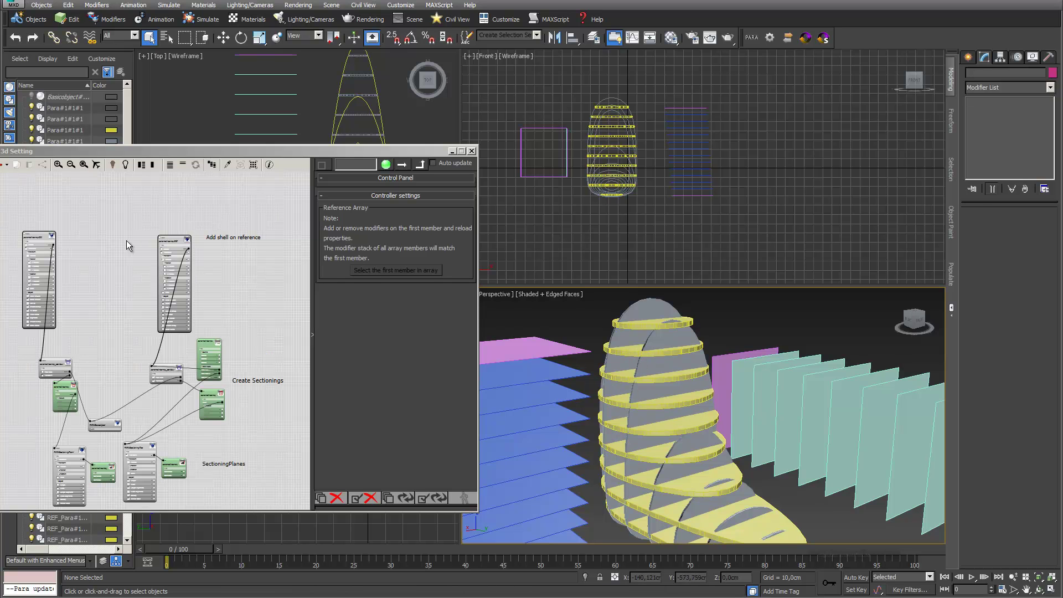
- Add a Compound node above the front reference array and set its input type to Para
scroll(147, 261, "down", 4)
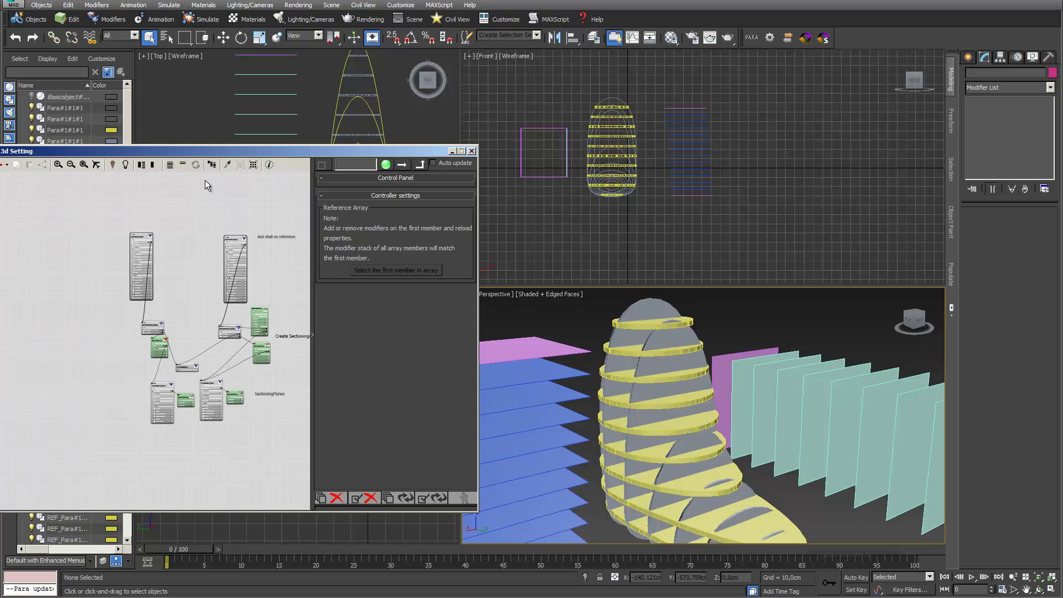
left_click_drag(208, 151, 308, 163)
middle_click_drag(320, 216, 261, 237)
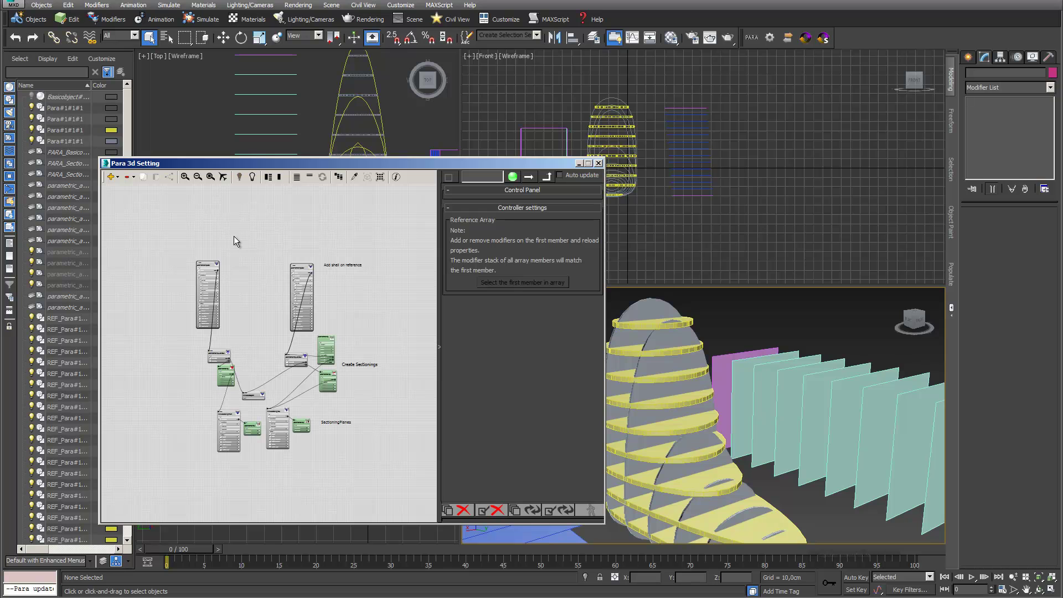
left_click(113, 177)
mouse_move(143, 191)
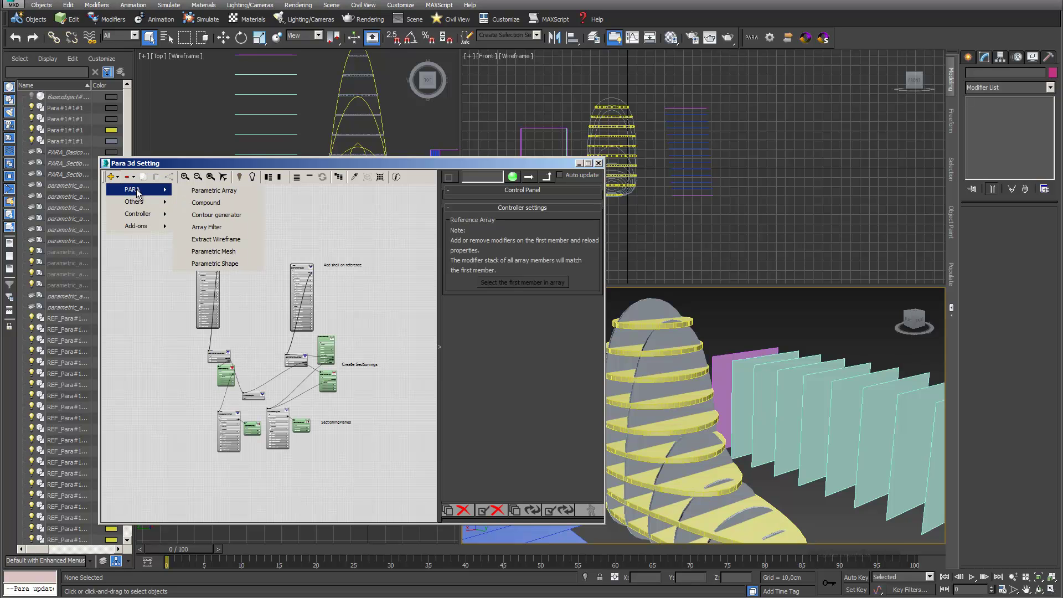
left_click(216, 204)
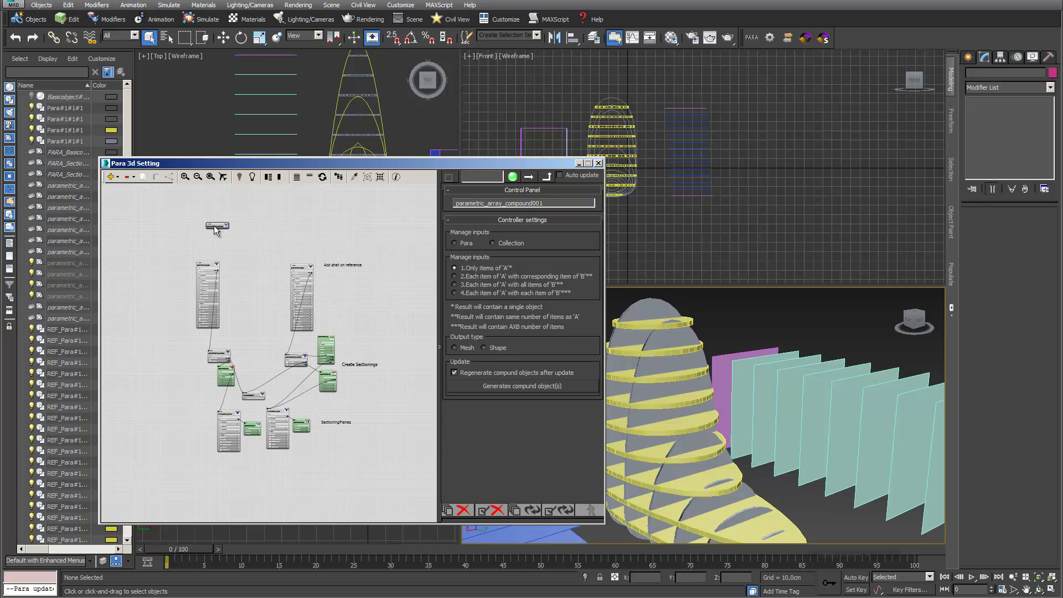
scroll(269, 235, "up", 2)
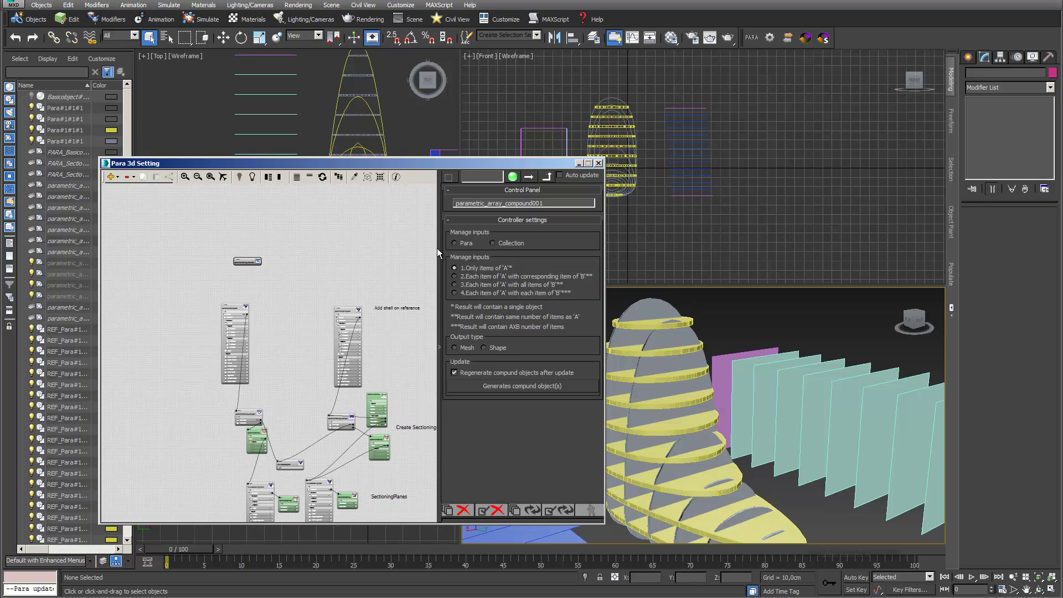
left_click(455, 244)
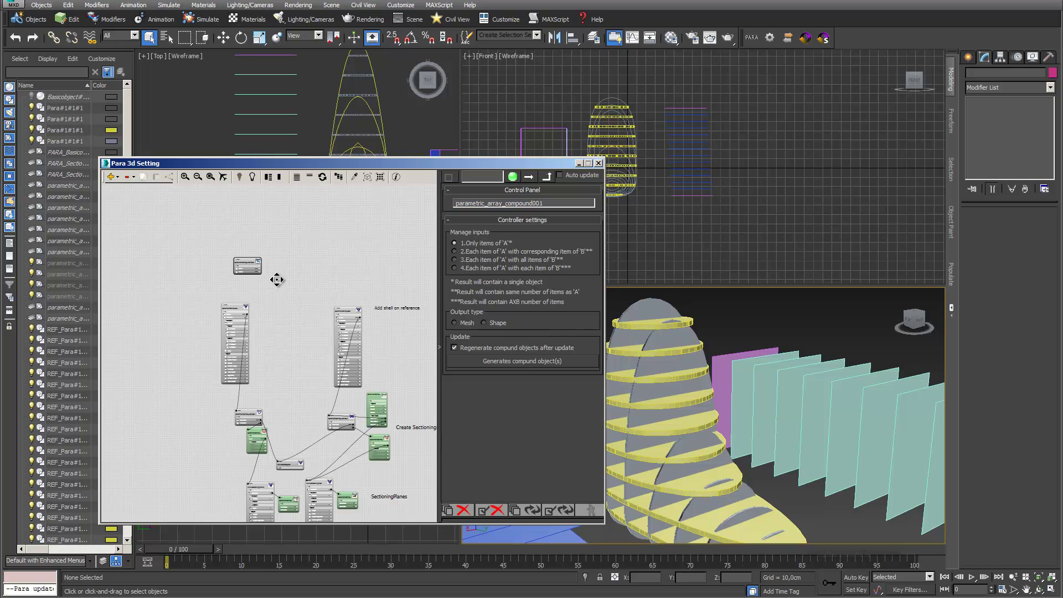
- Connect the compound node's input A to the front reference array and input B to the top reference array
scroll(278, 280, "up", 3)
scroll(269, 245, "up", 2)
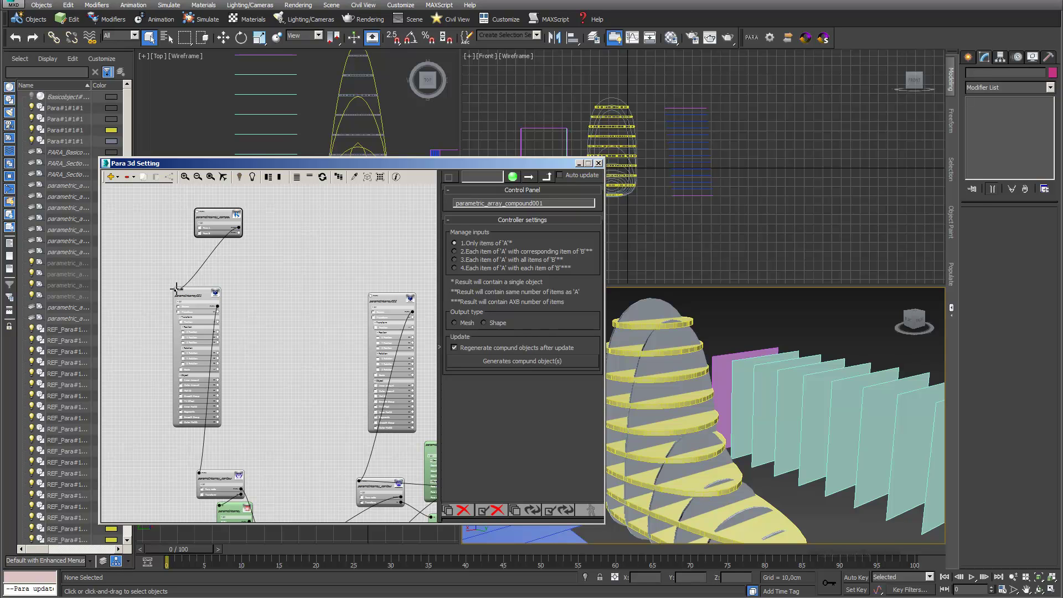
left_click_drag(239, 232, 370, 299)
- Generate compound objects with Mesh output, the Waffle structure operation and each item of A combined with all items of B
left_click(455, 323)
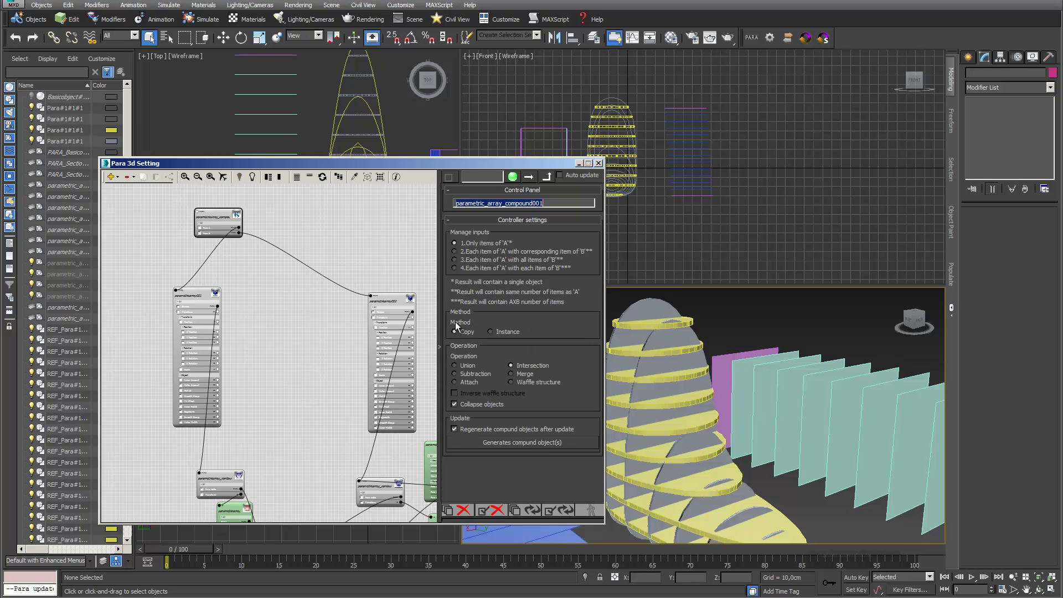
left_click(511, 383)
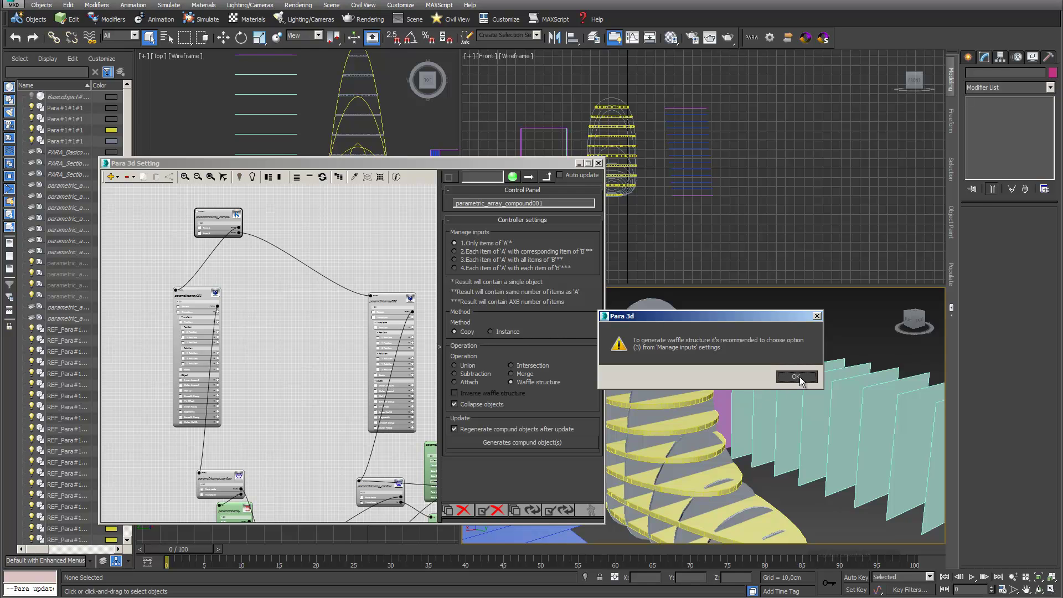
left_click(796, 377)
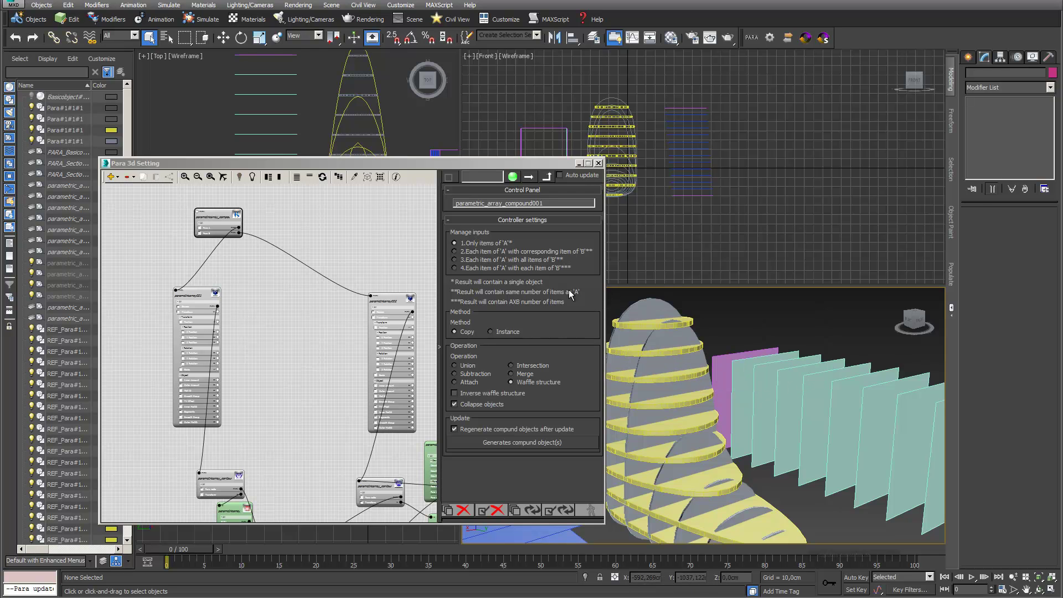
left_click(455, 260)
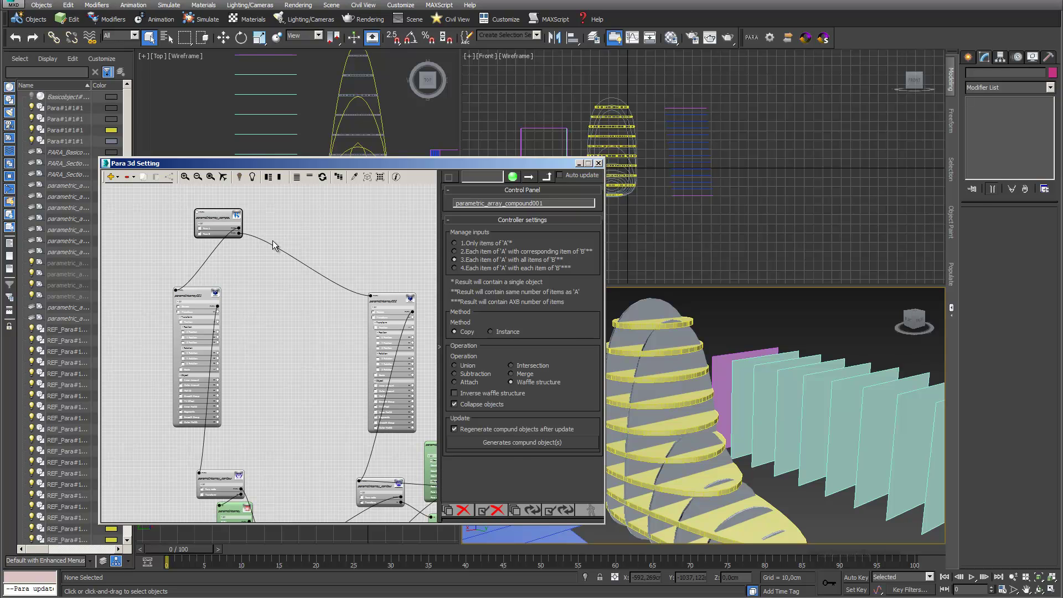
left_click(515, 444)
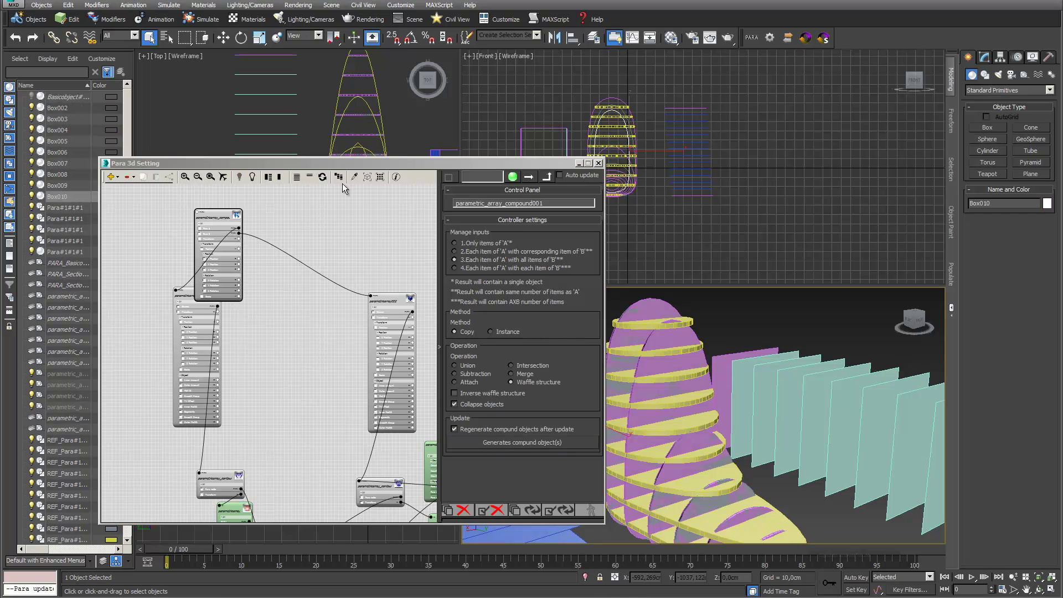
- Select the first compound node's generated waffle sections and isolate them in the viewports for inspection
left_click(380, 177)
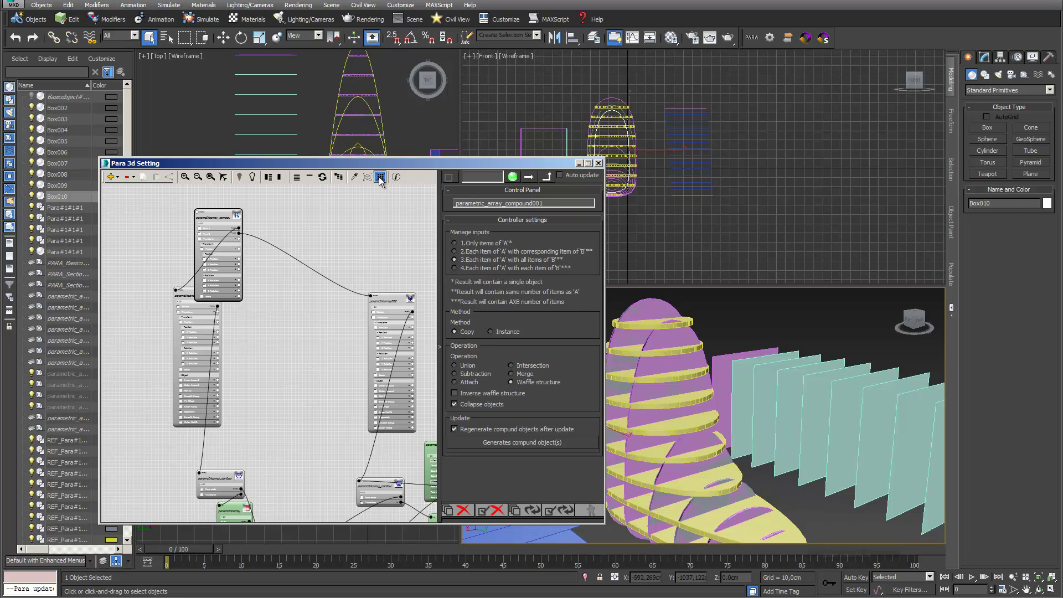
left_click(586, 578)
left_click_drag(547, 167, 454, 141)
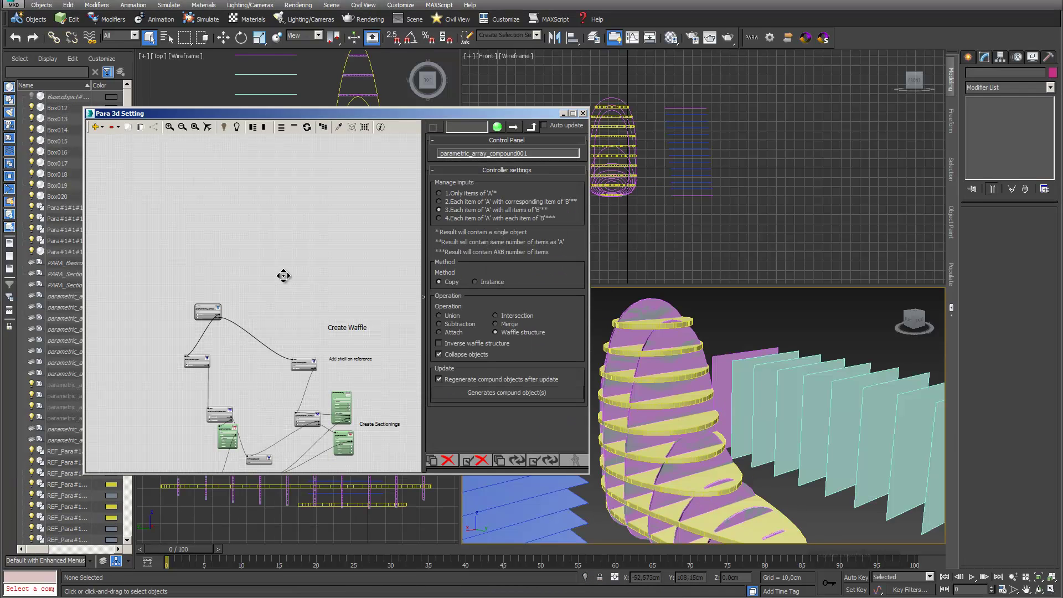
- Add a second Compound node beside the first one above the top reference array and set its input type to Para
middle_click_drag(285, 278, 239, 203)
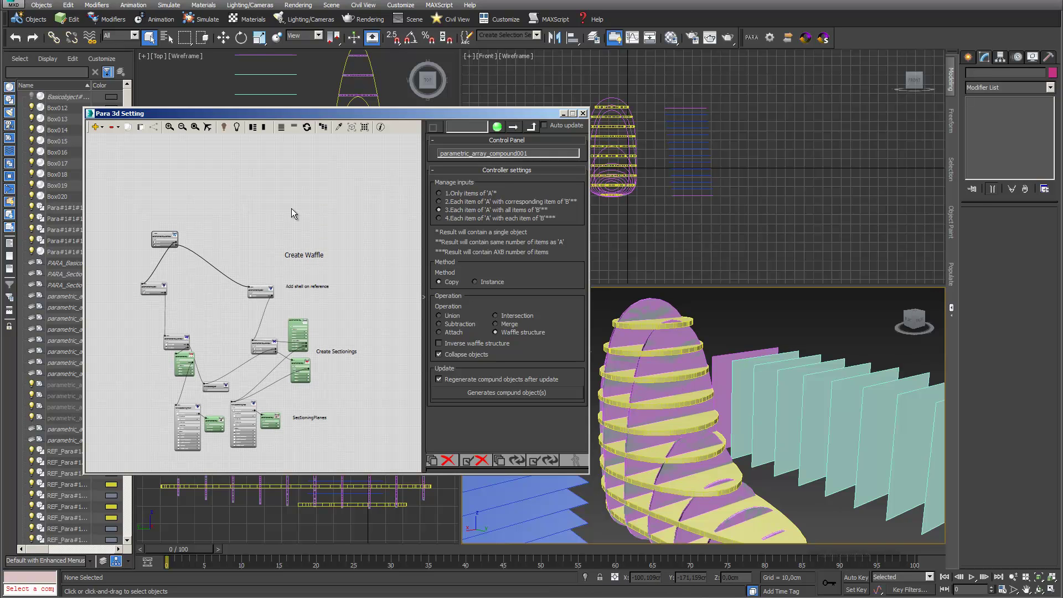
left_click(96, 127)
mouse_move(123, 145)
left_click(228, 154)
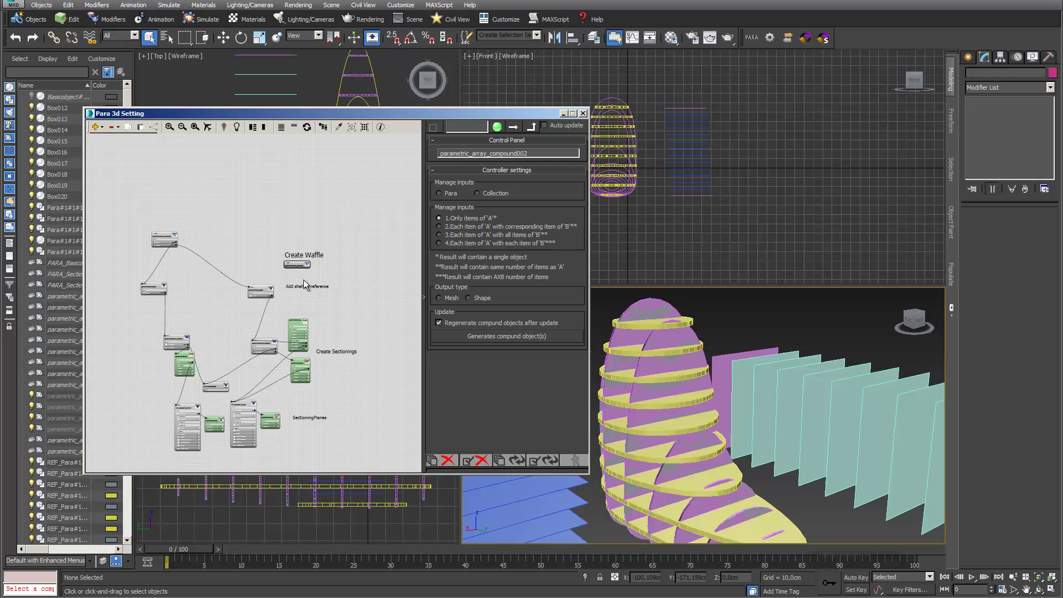
left_click_drag(296, 270, 251, 250)
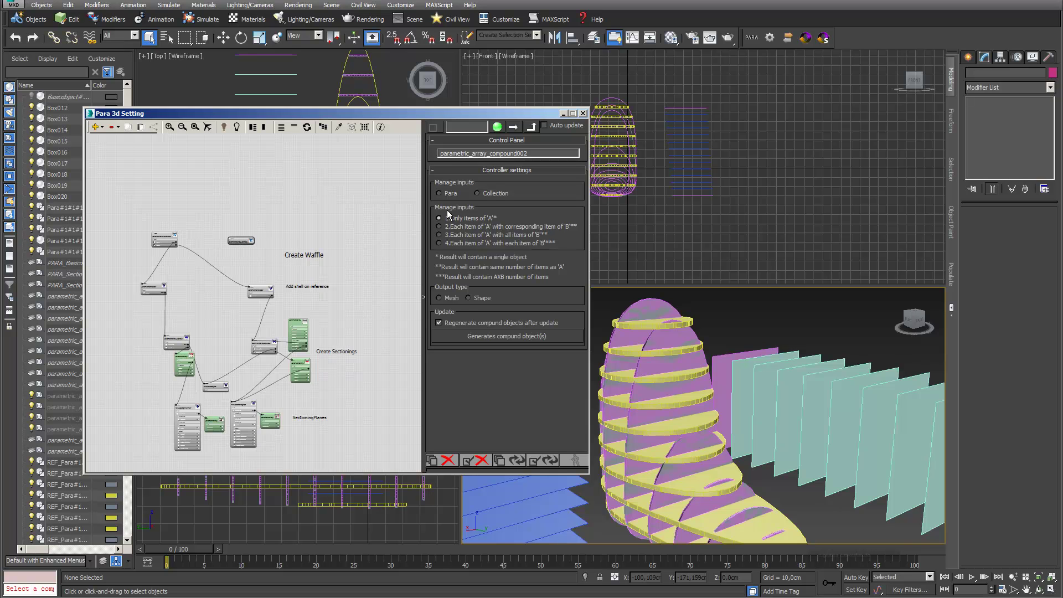
left_click(438, 194)
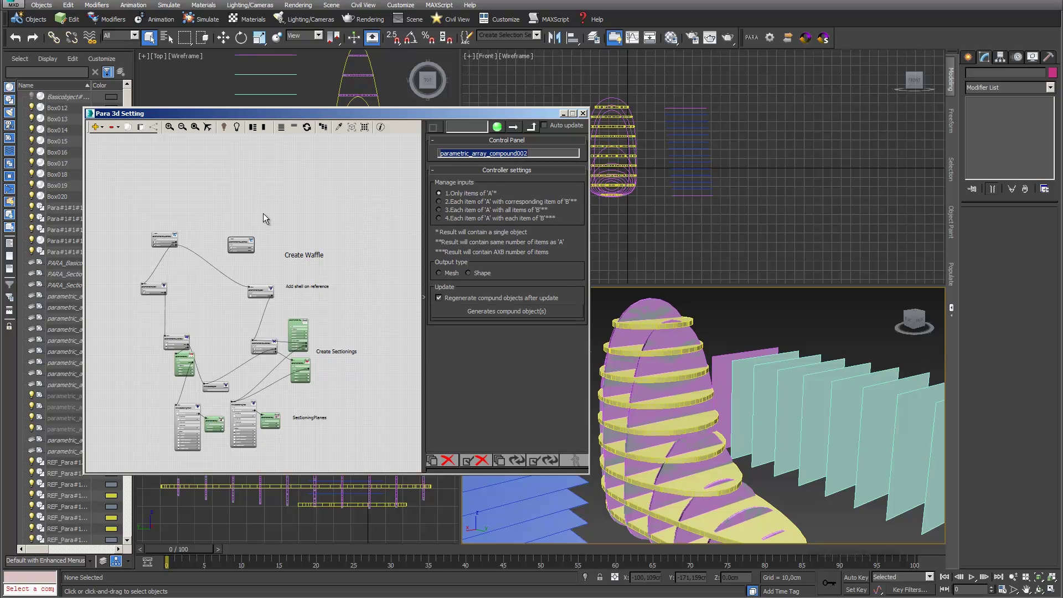
- Connect the second compound node's input A to the top reference array and input B to the front reference array
scroll(263, 214, "up", 3)
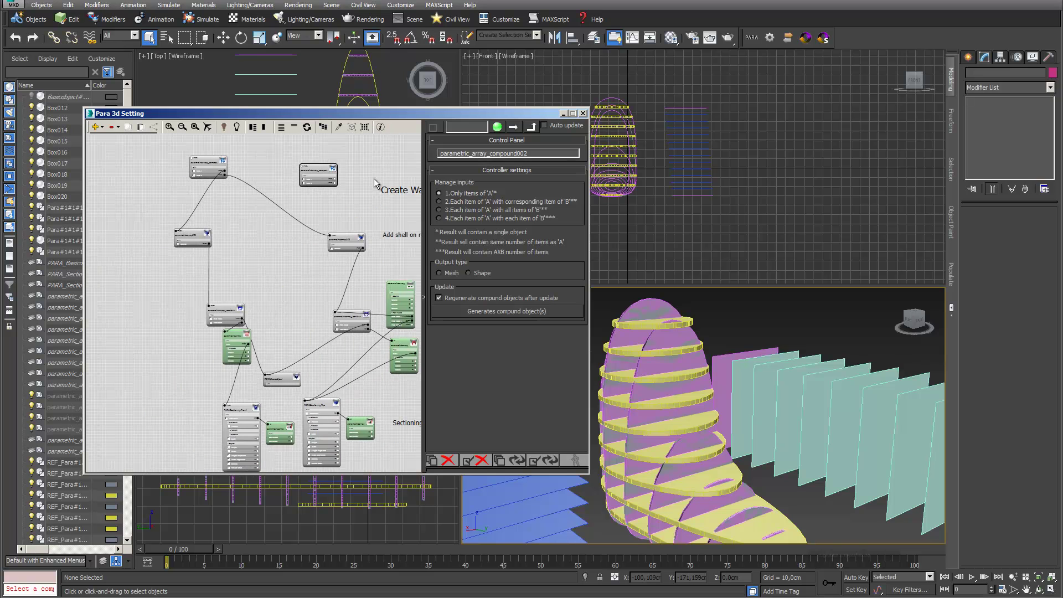
scroll(354, 205, "up", 3)
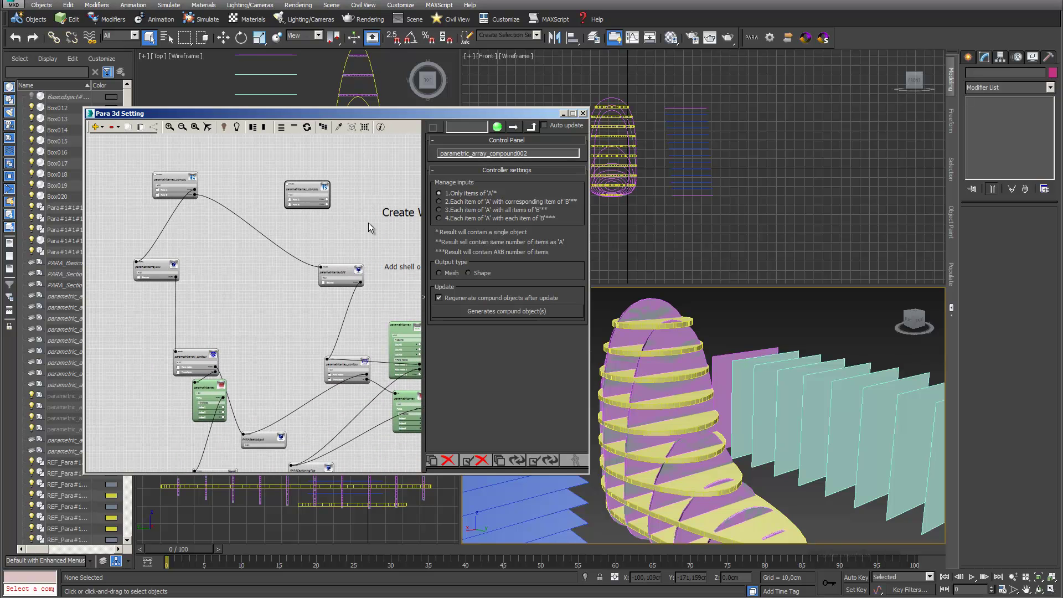
left_click_drag(326, 205, 320, 267)
left_click_drag(328, 206, 136, 261)
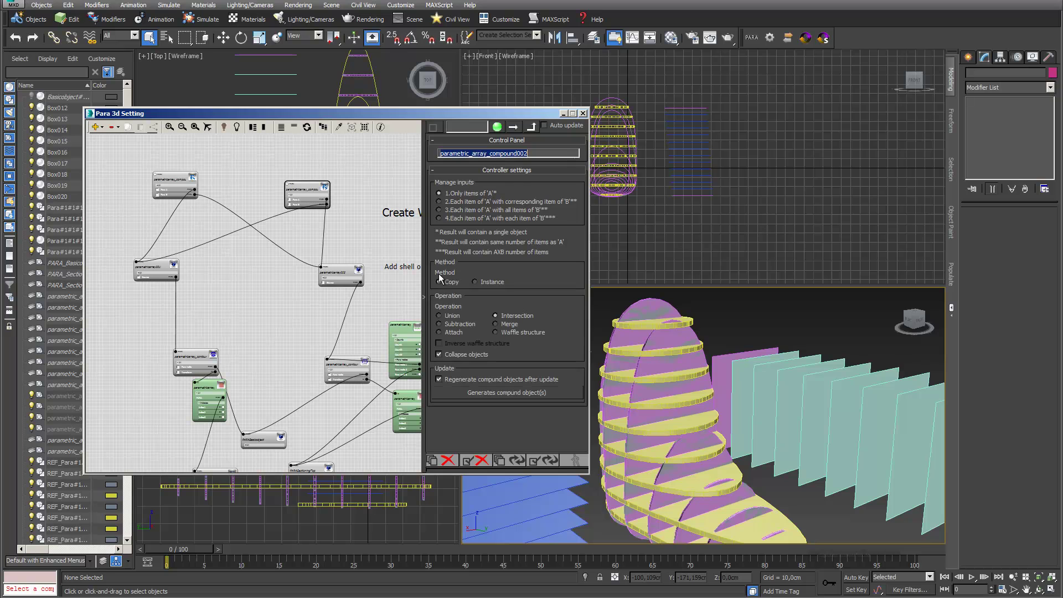
- Generate the second node's Waffle structure, combining each item of A with all items of B, and isolate the resulting objects
left_click(499, 333)
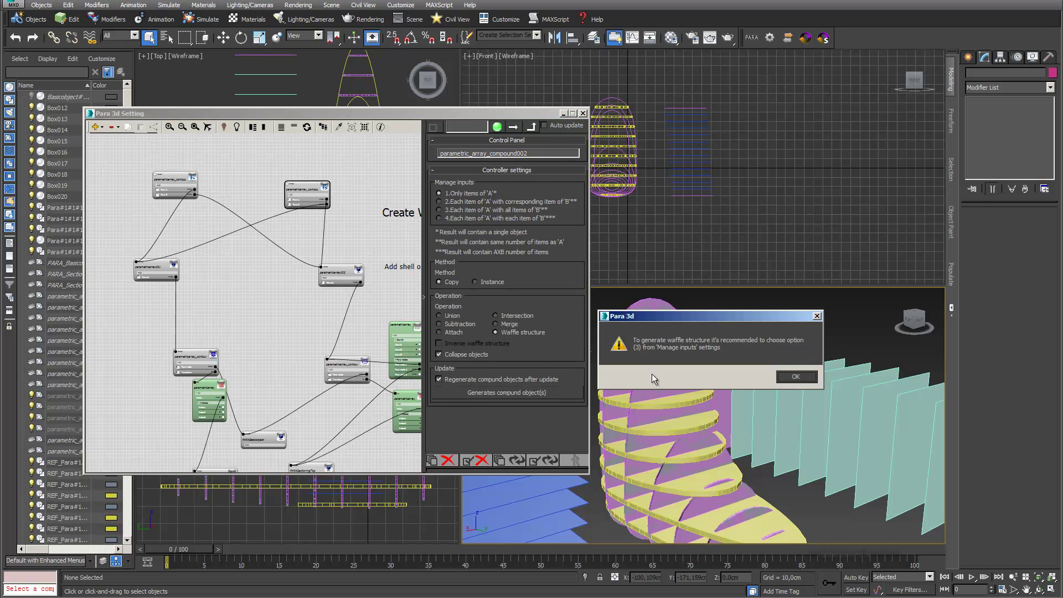
left_click(809, 380)
left_click(440, 210)
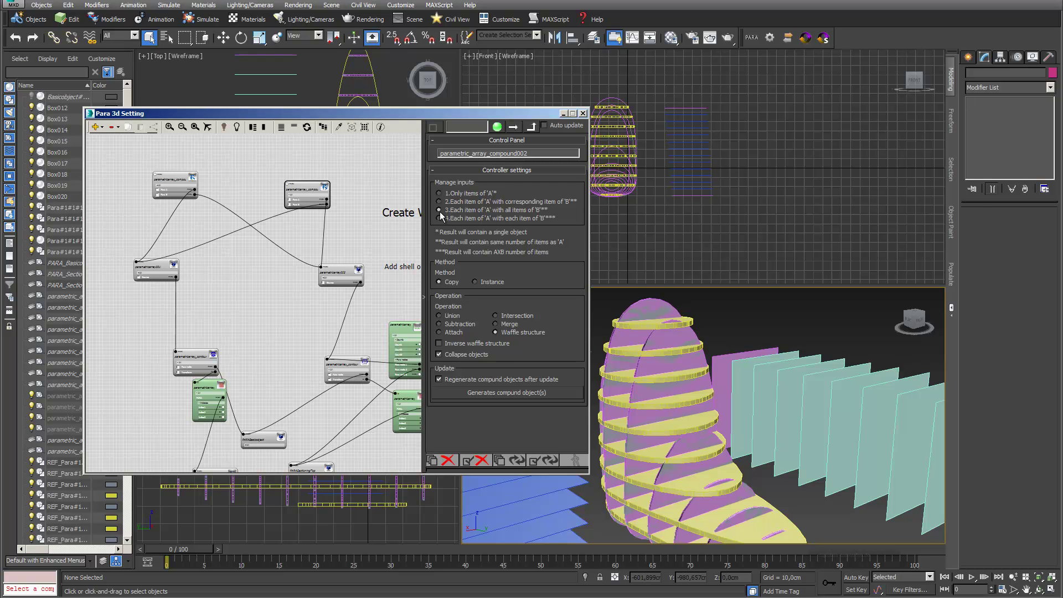
left_click(514, 392)
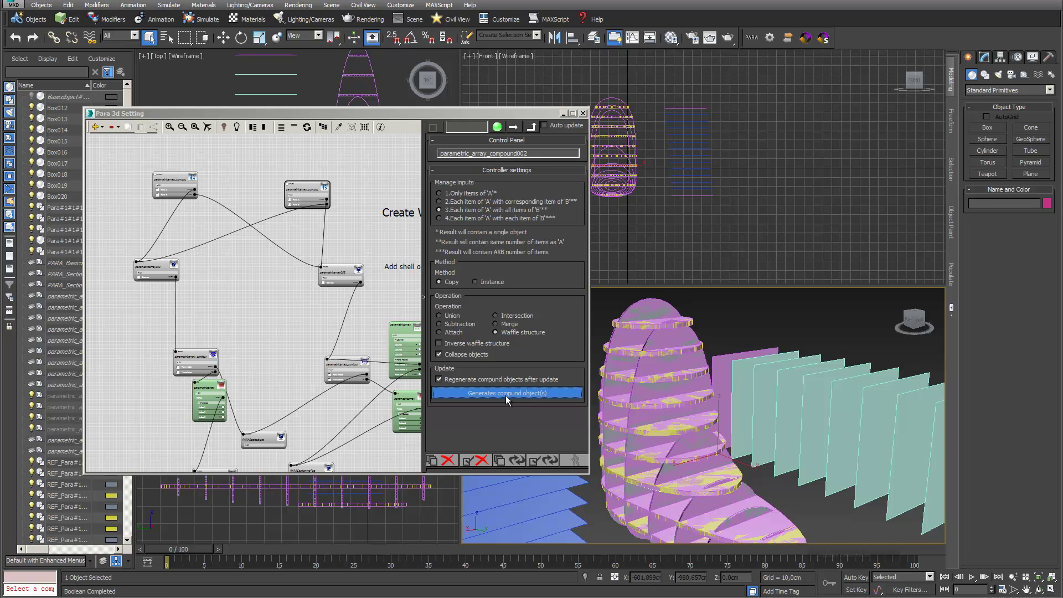
left_click(364, 127)
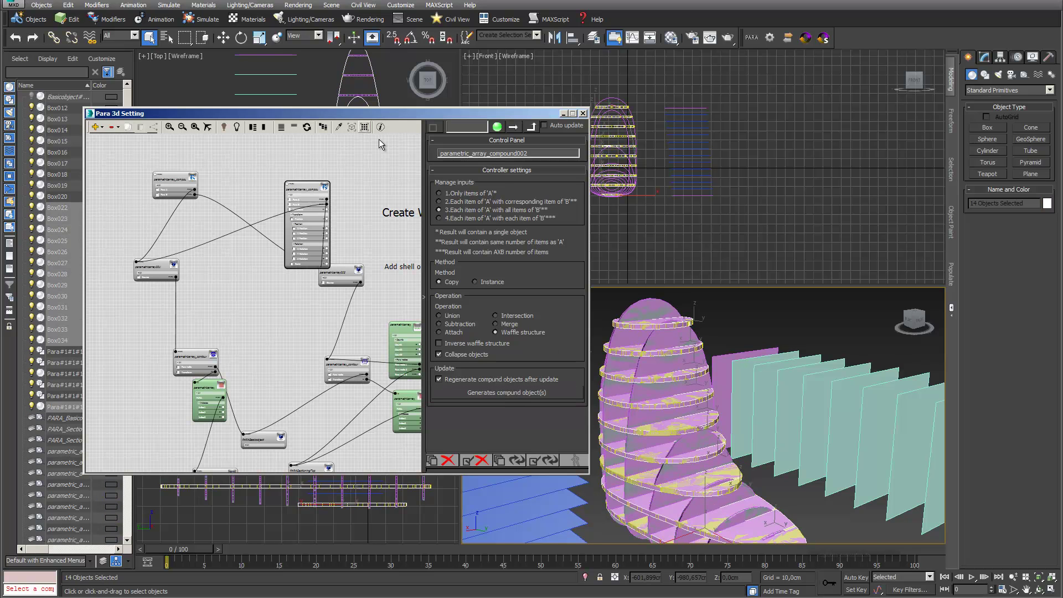
left_click(585, 577)
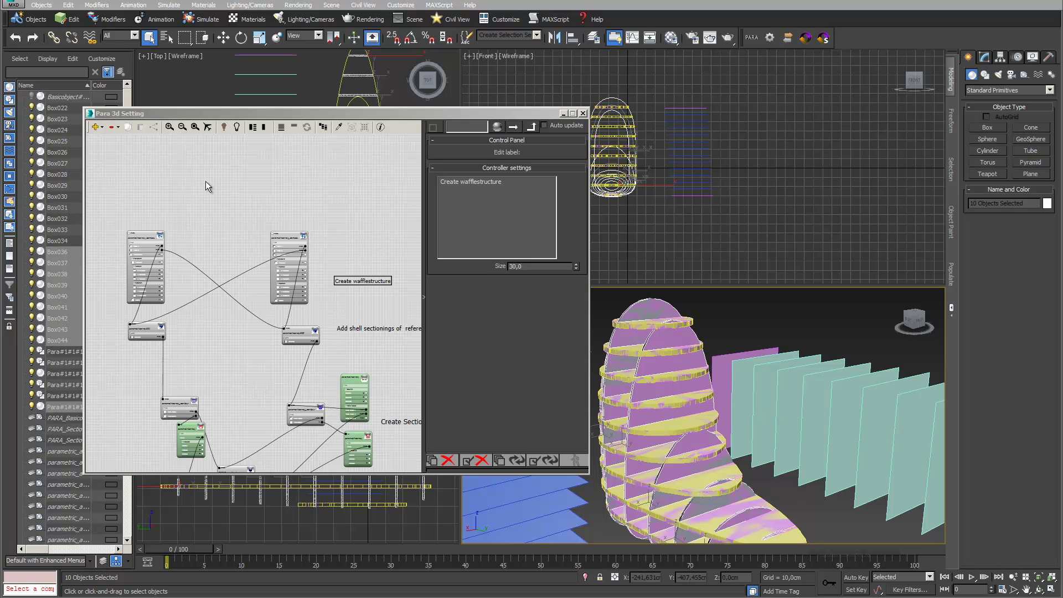
- Add a Packing controller to the Transform parameter of the first compound node
scroll(206, 185, "up", 5)
middle_click_drag(276, 195, 289, 236)
scroll(240, 311, "up", 2)
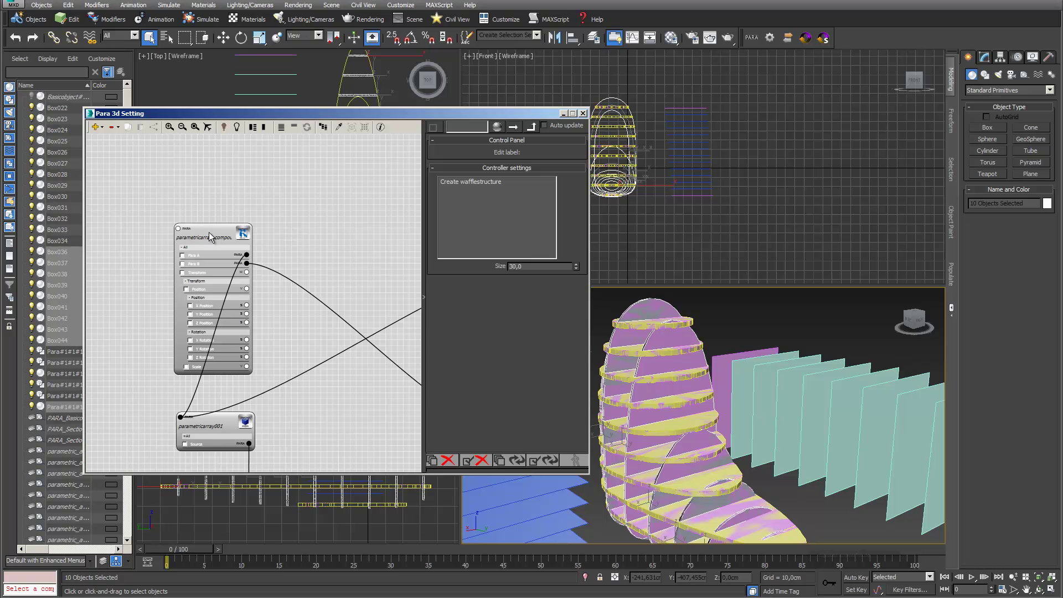
left_click_drag(214, 230, 185, 226)
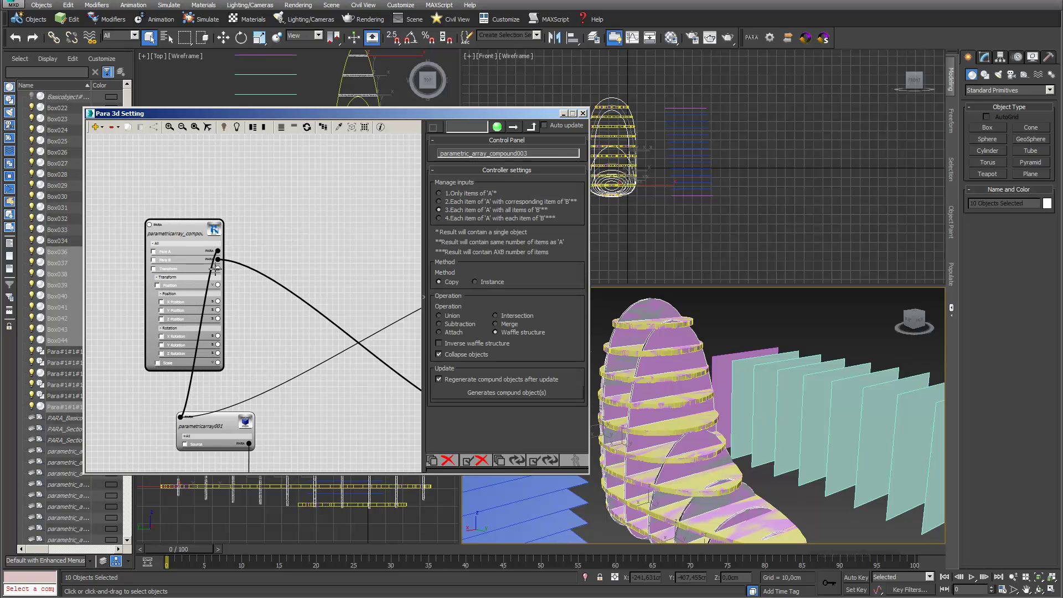
double_click(218, 267)
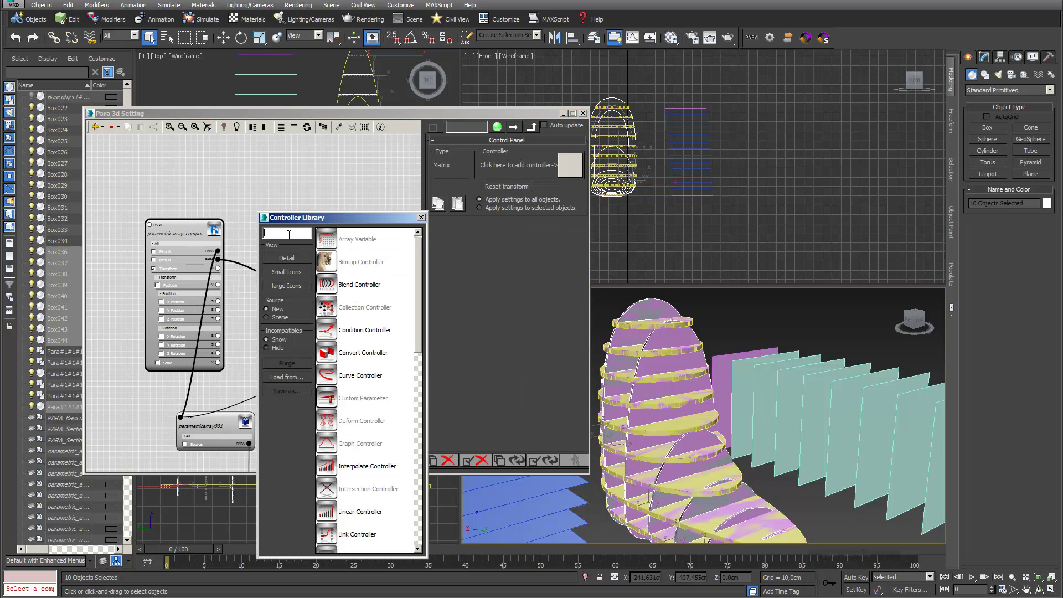
type("pack")
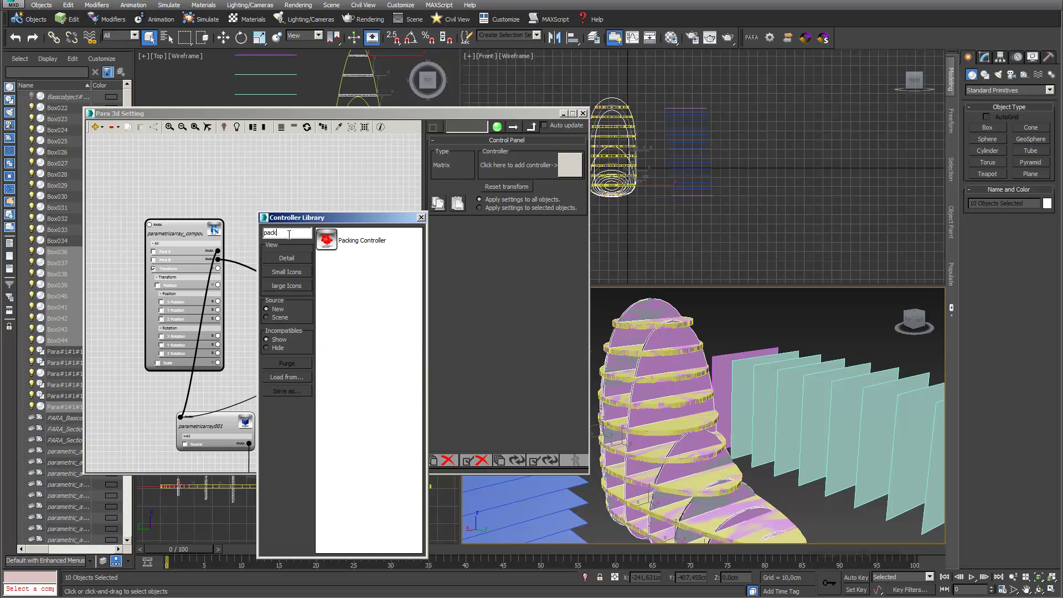
double_click(331, 240)
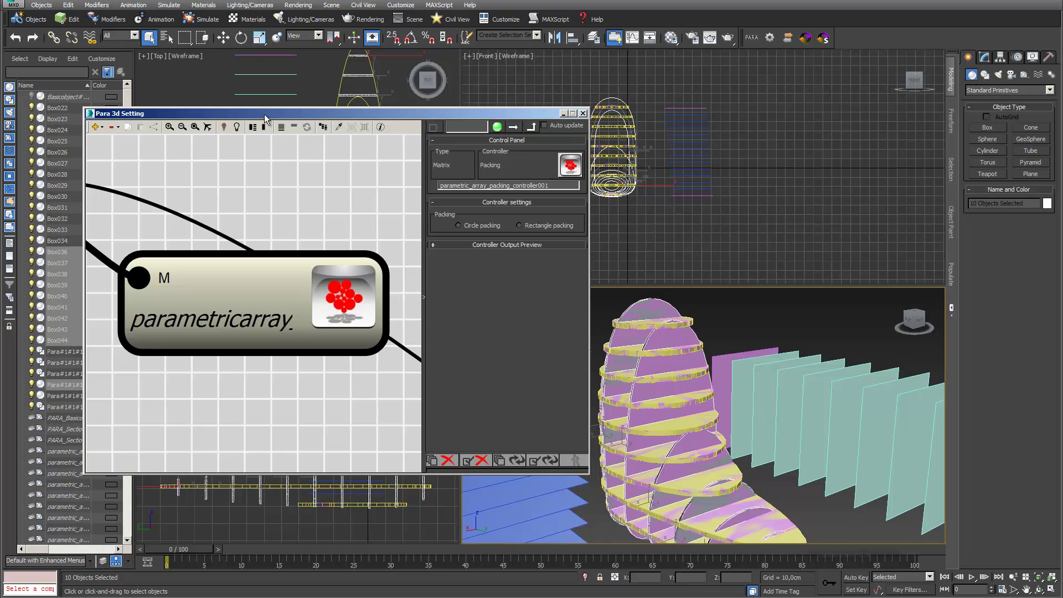
- Create a plane about 298 cm long and 541 cm wide beside the sections in the Top view
left_click_drag(264, 114, 455, 259)
scroll(330, 139, "down", 4)
middle_click_drag(329, 139, 288, 139)
scroll(350, 191, "down", 2)
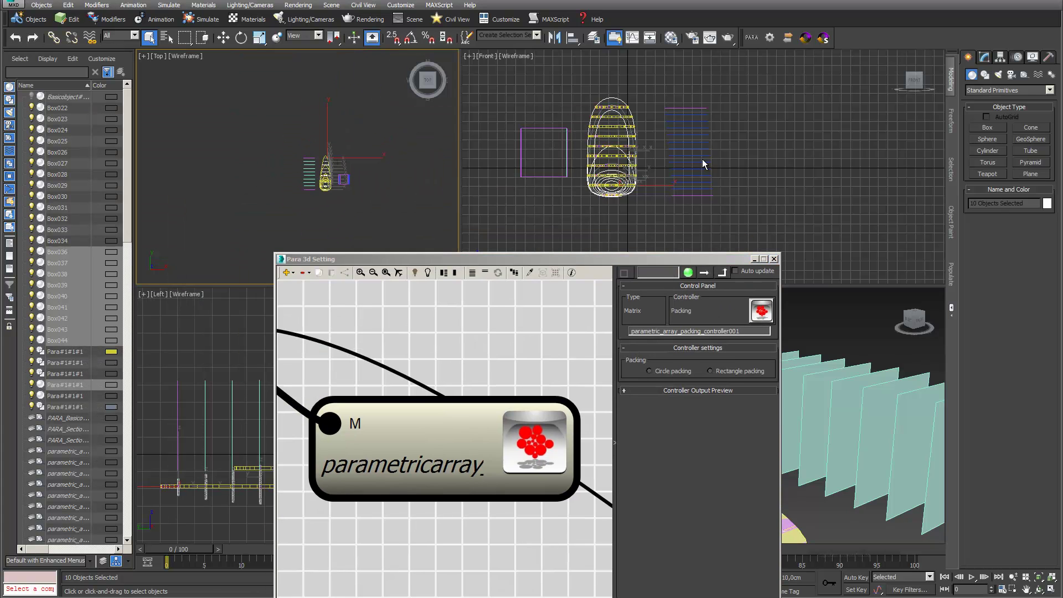
left_click(1032, 174)
middle_click_drag(190, 219, 278, 169)
left_click_drag(236, 117, 356, 184)
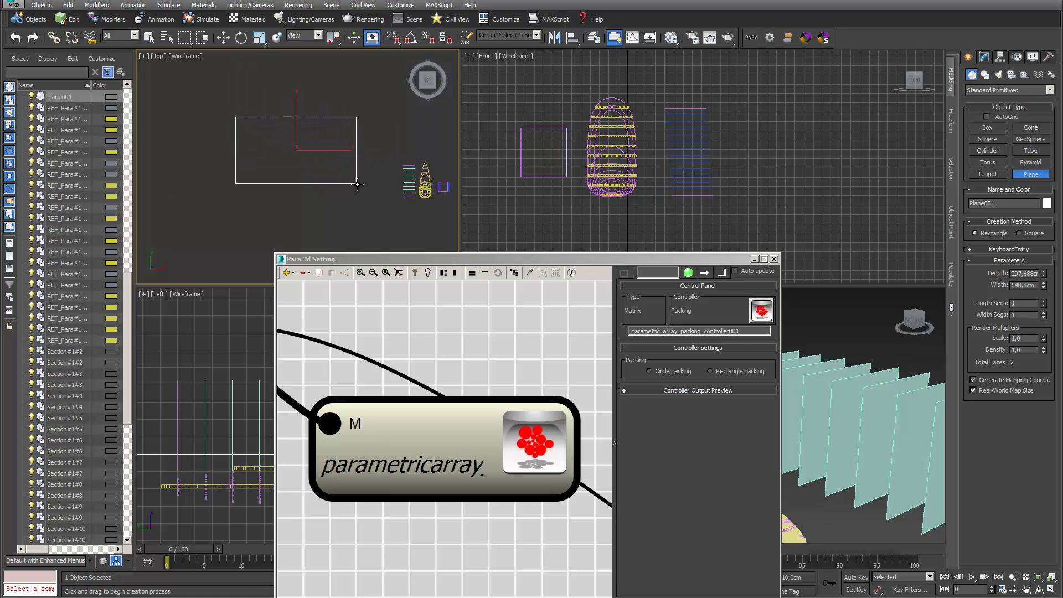
left_click(1035, 285)
- Set the controller to Rectangle packing, assign the new plane as its packing area and update the packed sections
left_click_drag(491, 258, 493, 240)
middle_click_drag(460, 318, 424, 285)
left_click(713, 353)
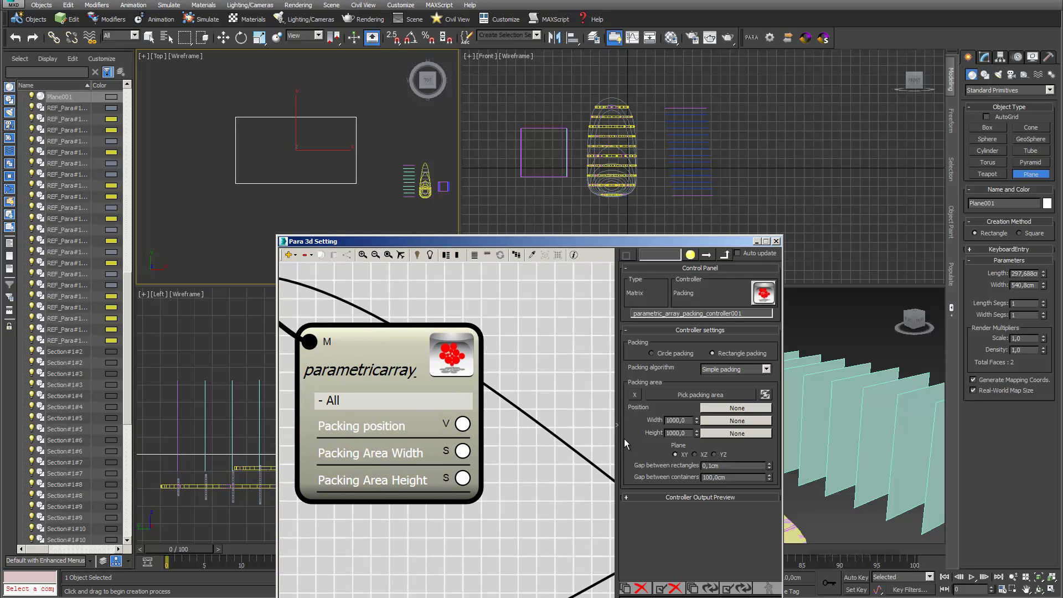
left_click(689, 395)
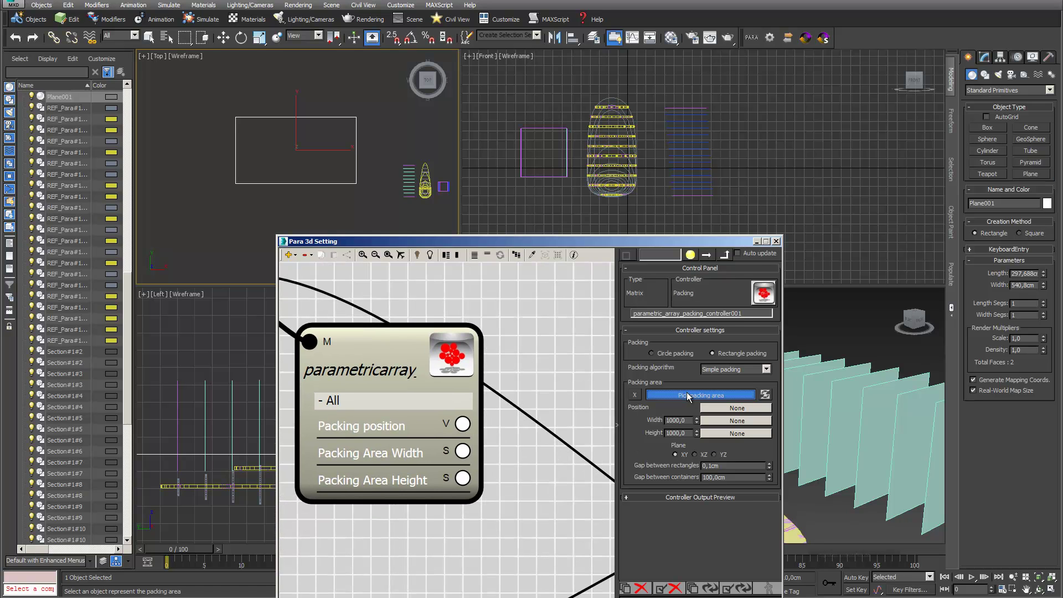
left_click(318, 183)
left_click(709, 589)
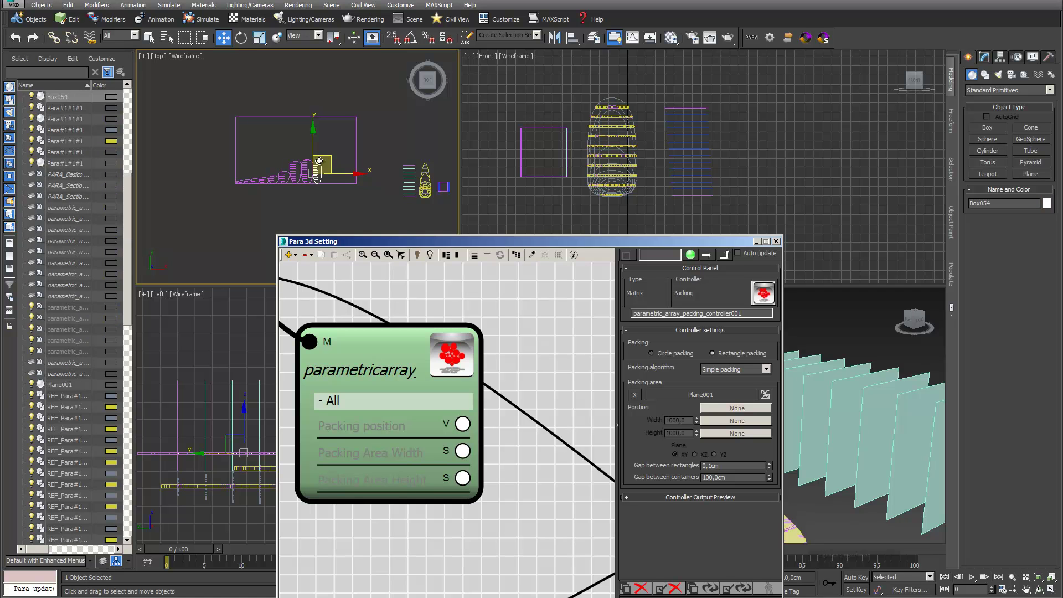
- Examine how the first set of waffle sections is laid out on the packing plane in the Top view
scroll(412, 173, "up", 5)
middle_click_drag(388, 169, 397, 164)
scroll(370, 166, "down", 4)
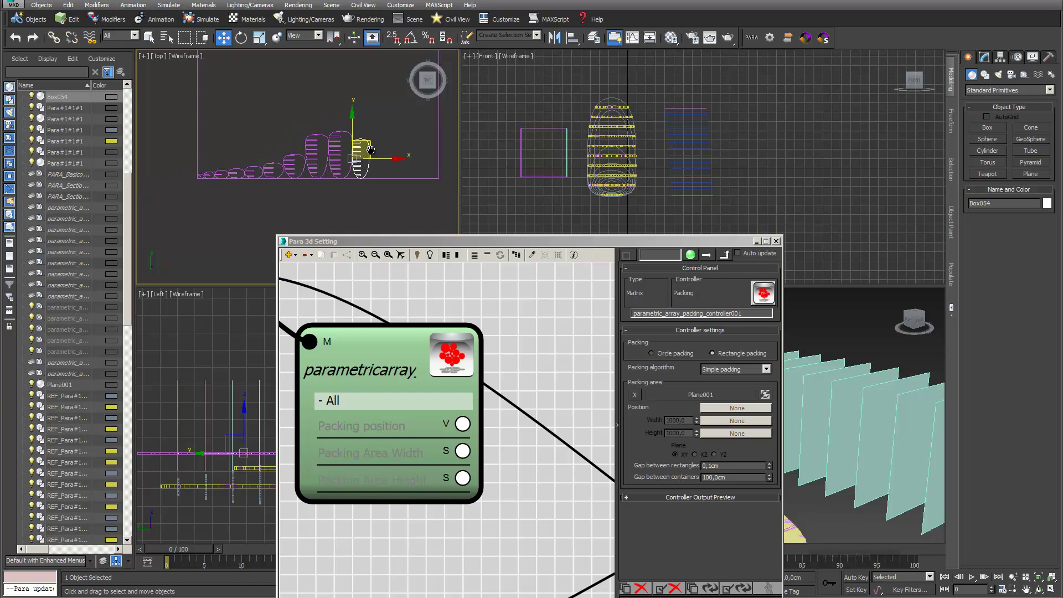
middle_click_drag(320, 134, 299, 151)
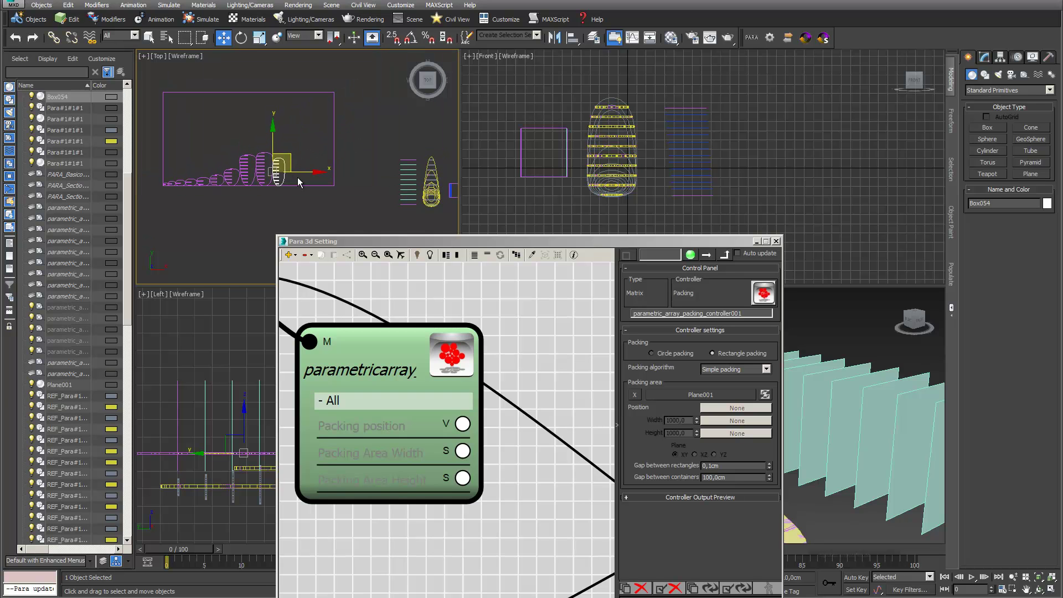
left_click_drag(422, 244, 352, 295)
middle_click_drag(411, 198, 356, 177)
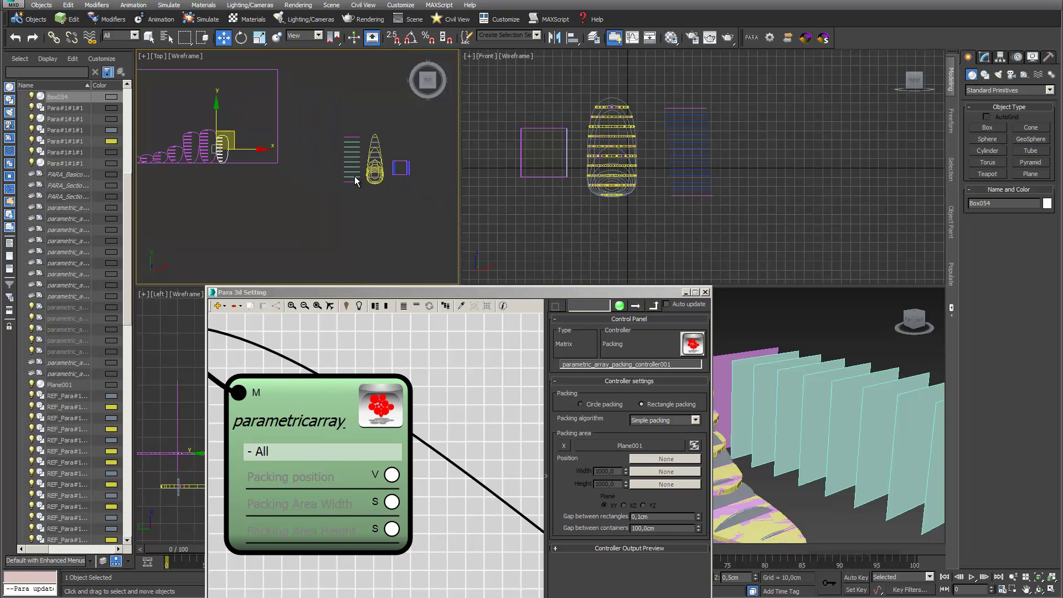
- Add a Packing controller to the second compound node's Transform parameter and set it to Rectangle packing
scroll(477, 397, "down", 4)
middle_click_drag(364, 395, 309, 395)
middle_click_drag(459, 401, 287, 400)
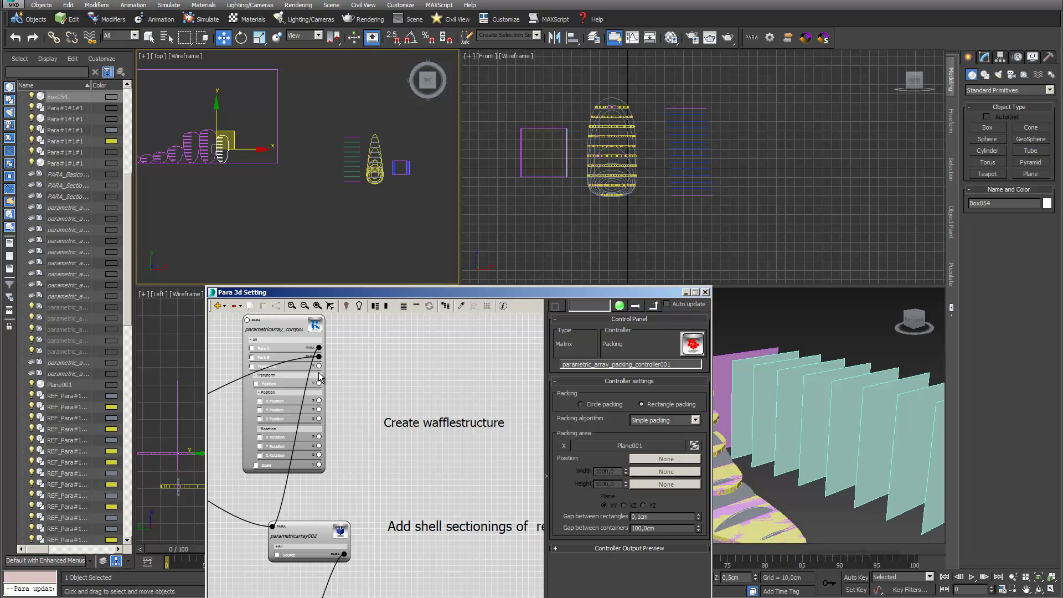
left_click_drag(319, 366, 364, 350)
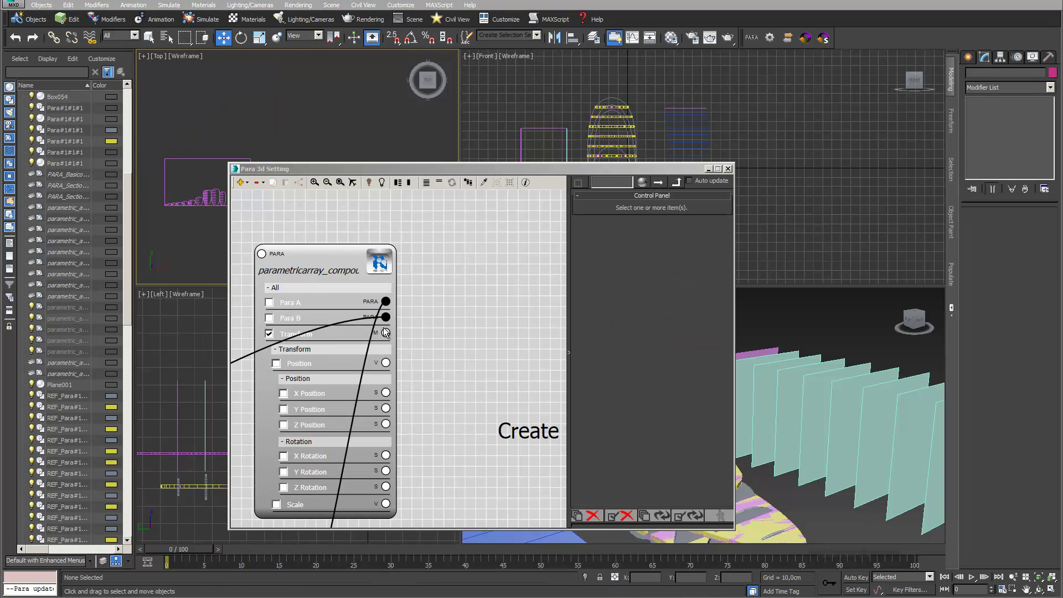
left_click_drag(435, 337, 436, 337)
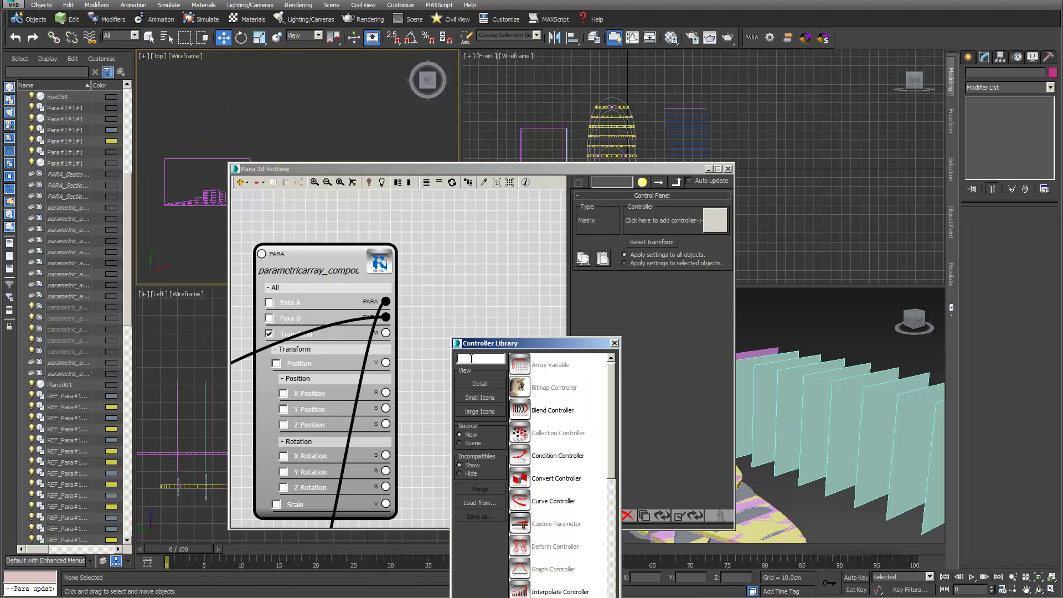
type("pack")
double_click(548, 366)
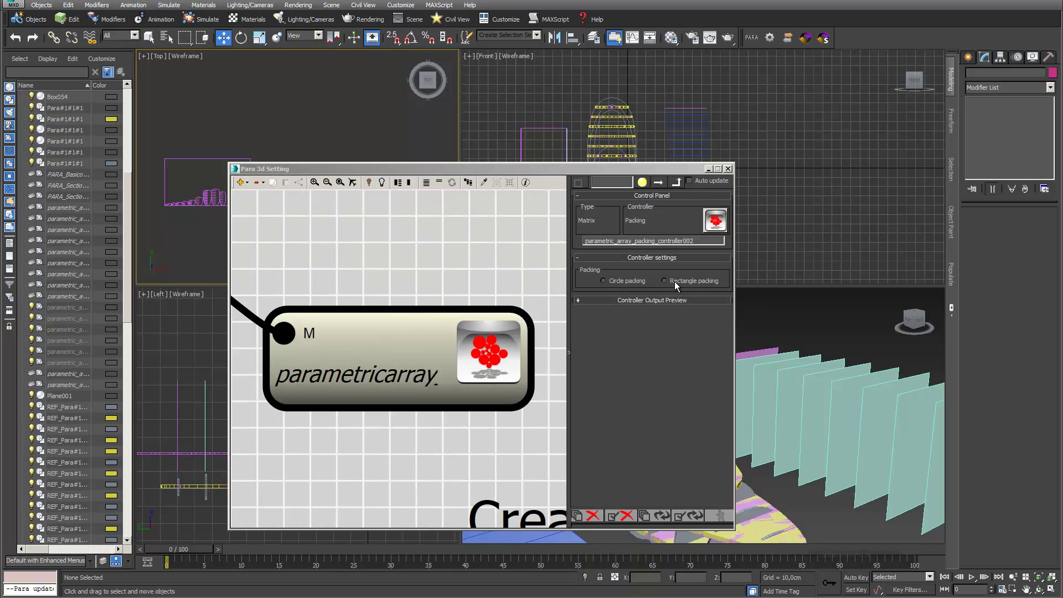
left_click(664, 281)
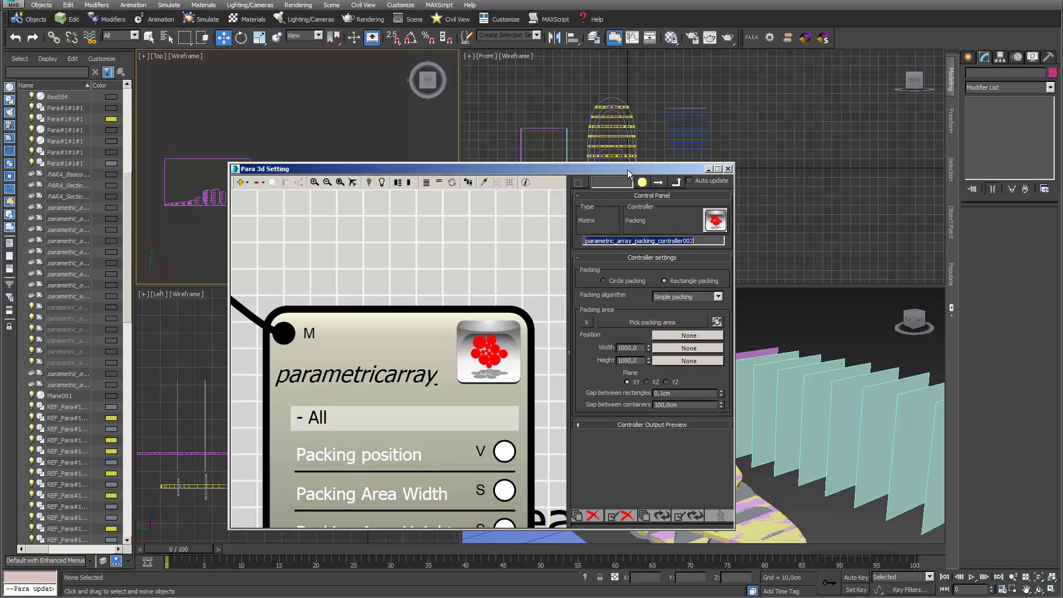
- Copy the packing plane to a spot directly above the original in the Top view as an independent copy named Plane002
left_click(241, 158)
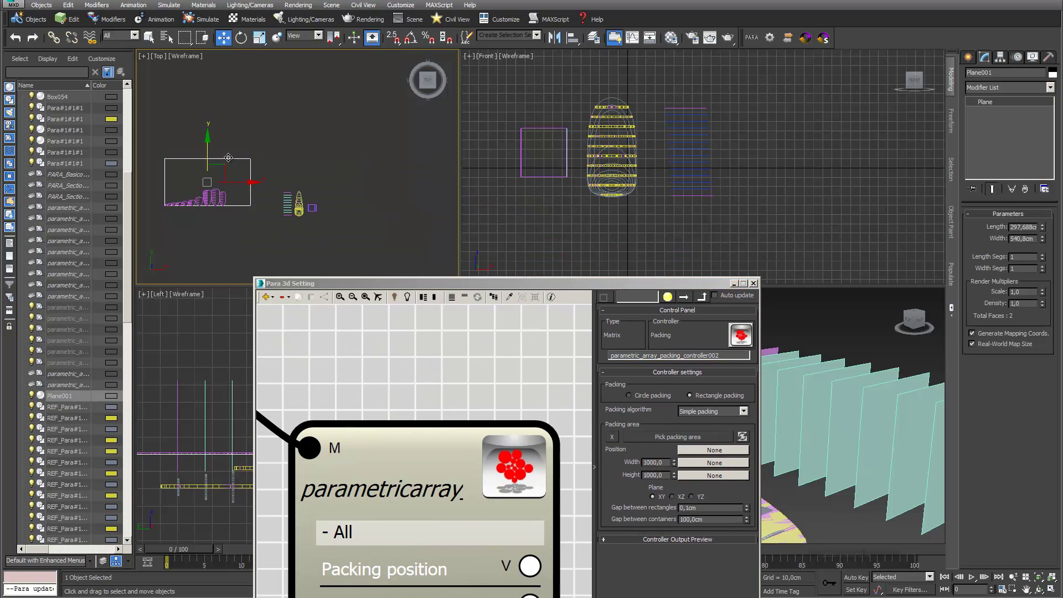
left_click_drag(209, 156, 208, 93, "shift")
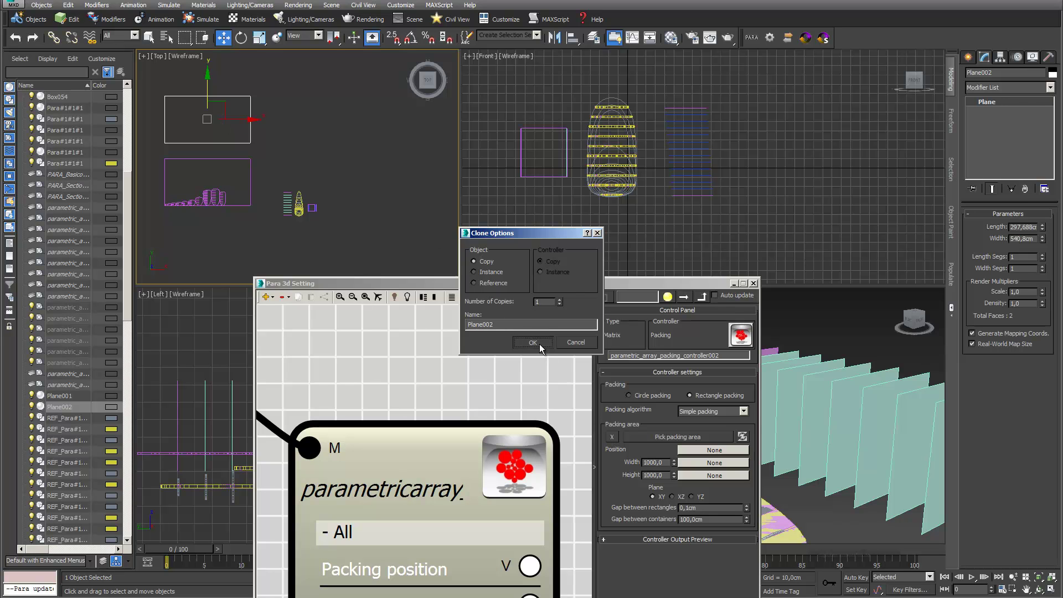
left_click(540, 344)
- Assign Plane002 as the second Packing controller's packing area and update the packed sections
left_click(699, 436)
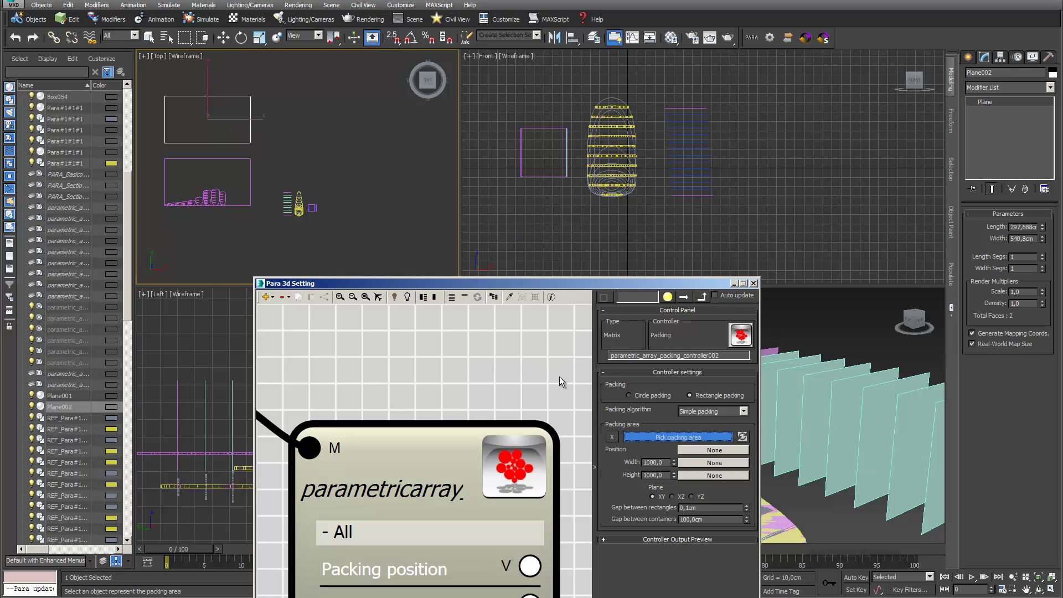
left_click(245, 143)
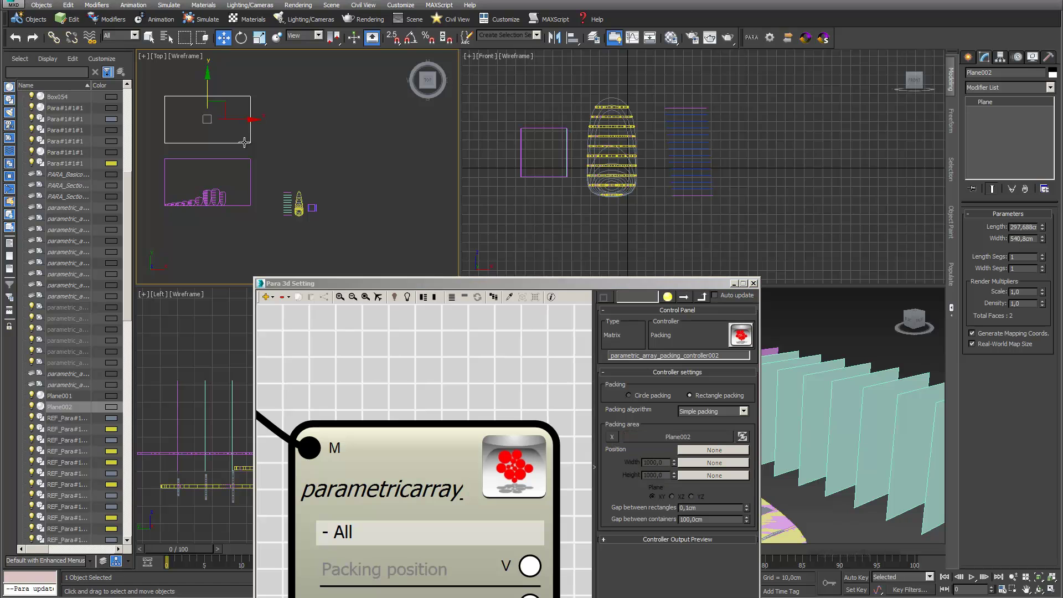
left_click_drag(674, 284, 760, 214)
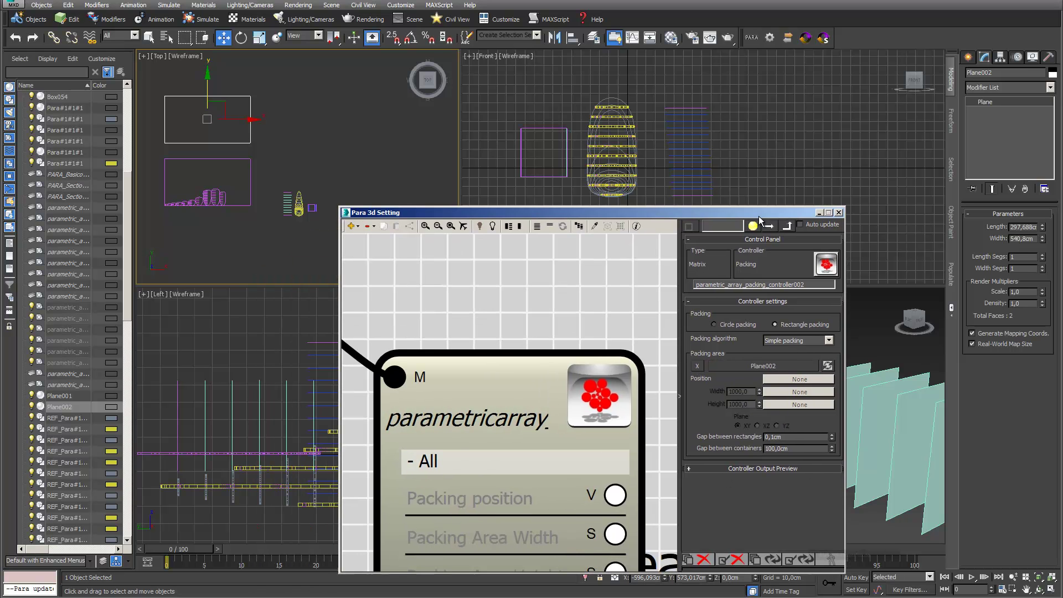
left_click(766, 557)
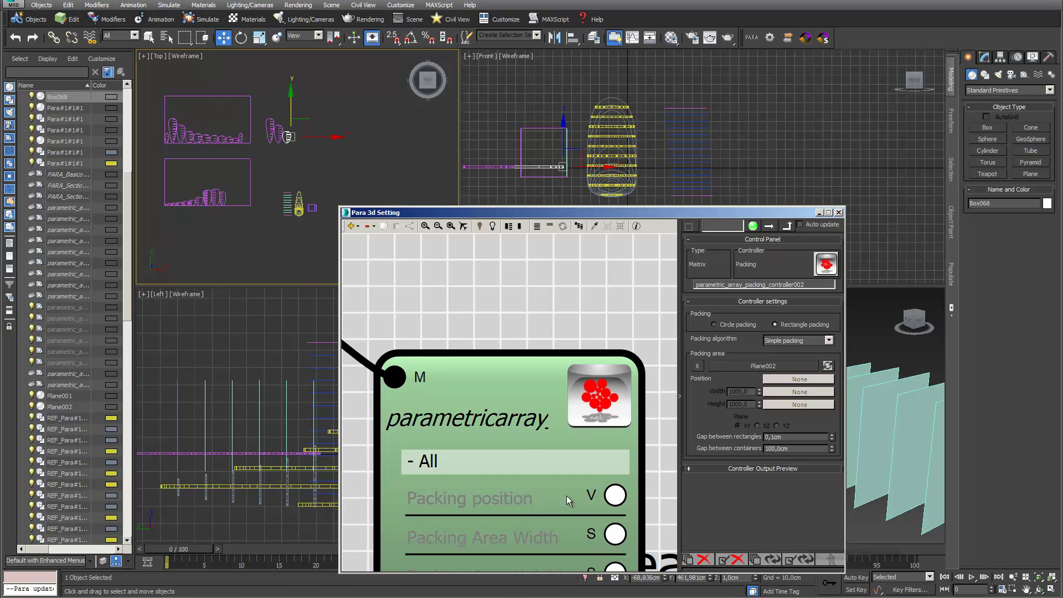
- Enlarge the Top viewport and examine how the second set of waffle sections is laid out relative to its plane
left_click_drag(422, 212, 552, 327)
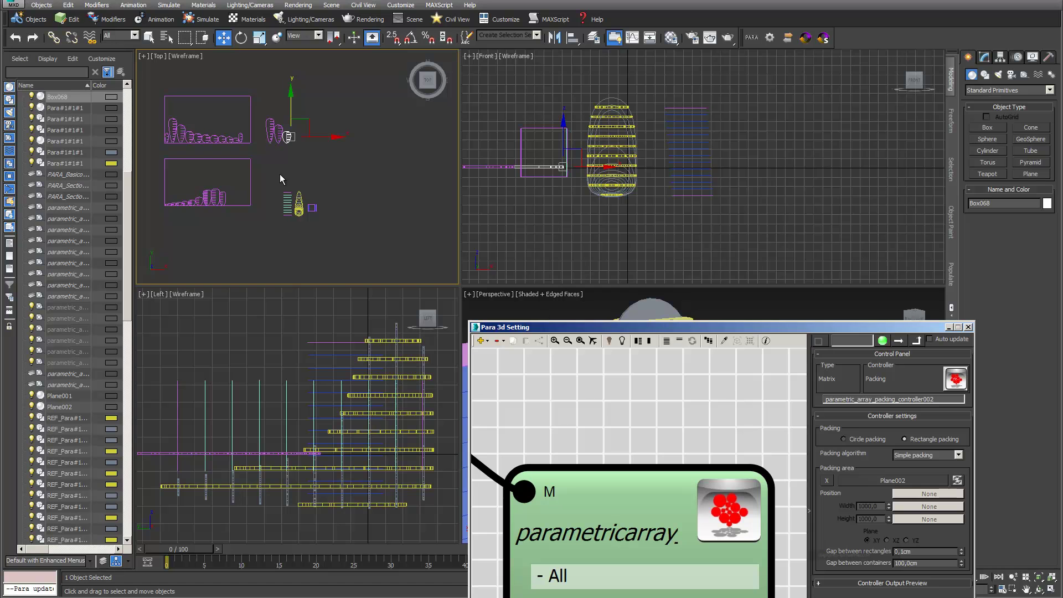
left_click_drag(461, 286, 711, 442)
middle_click_drag(431, 243, 504, 249)
scroll(503, 249, "up", 4)
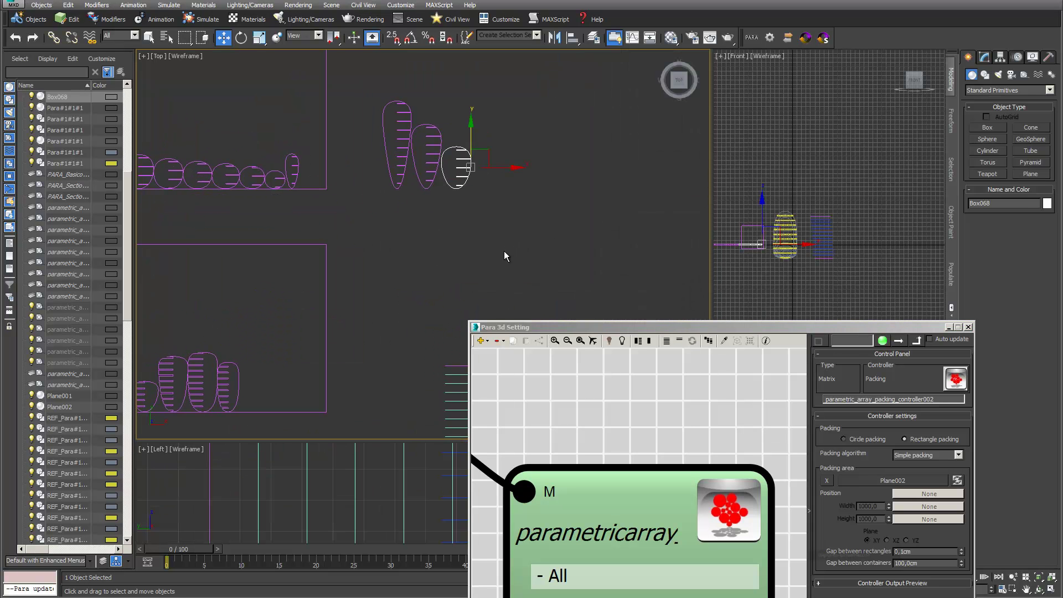
middle_click_drag(373, 250, 494, 255)
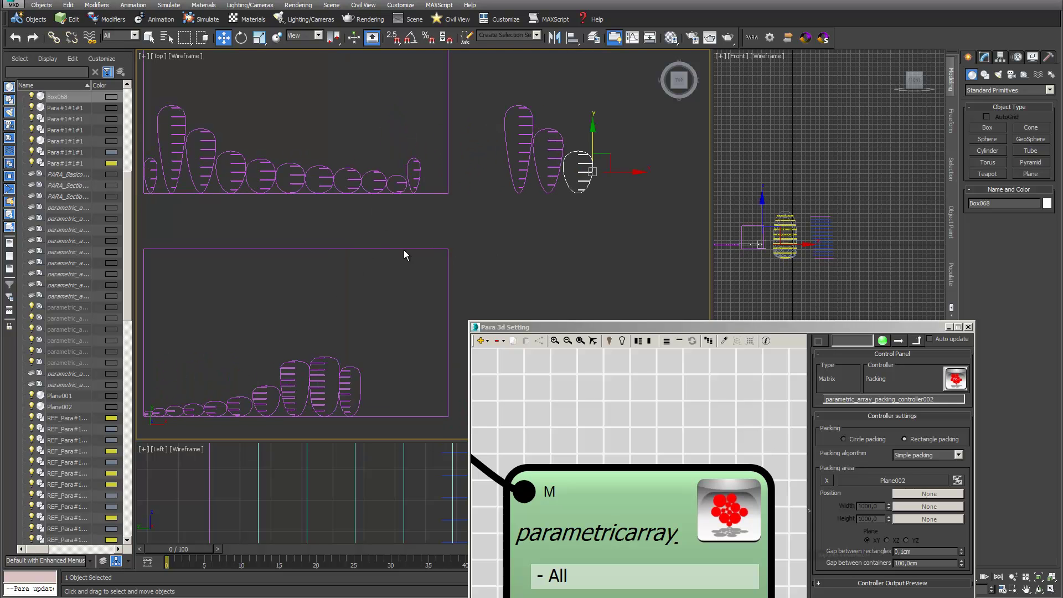
middle_click_drag(474, 183, 503, 199)
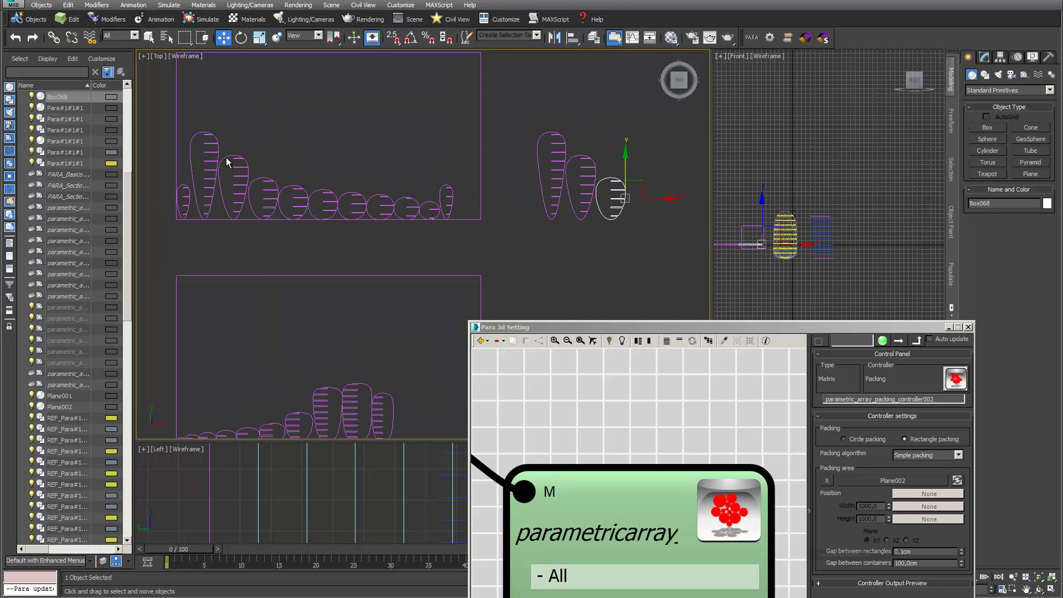
- Switch the second Packing controller's algorithm to Arevalo packing and update the packed sections
left_click_drag(633, 326, 577, 217)
left_click(902, 345)
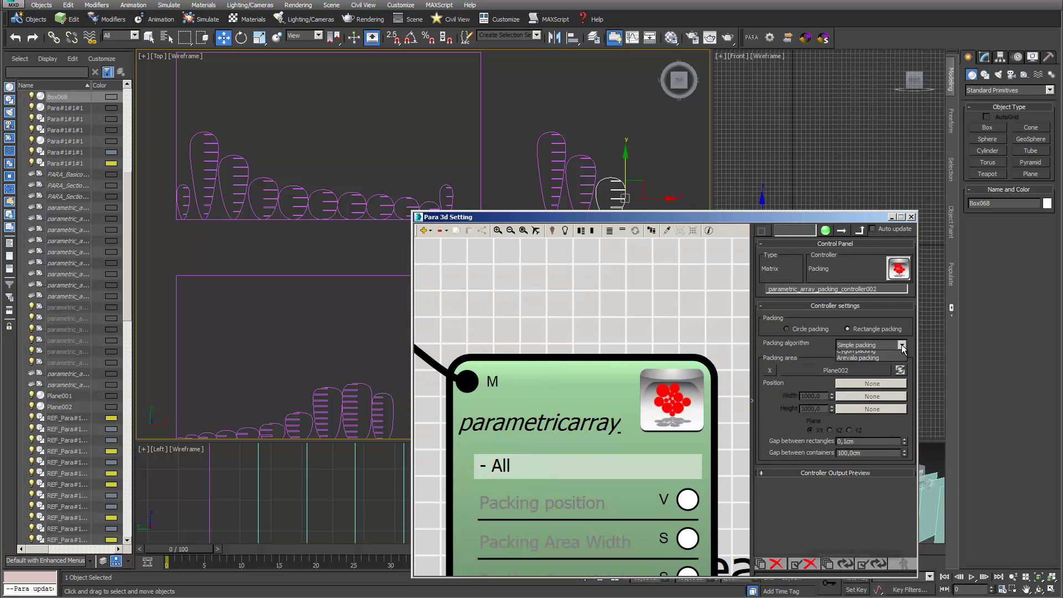
left_click(879, 378)
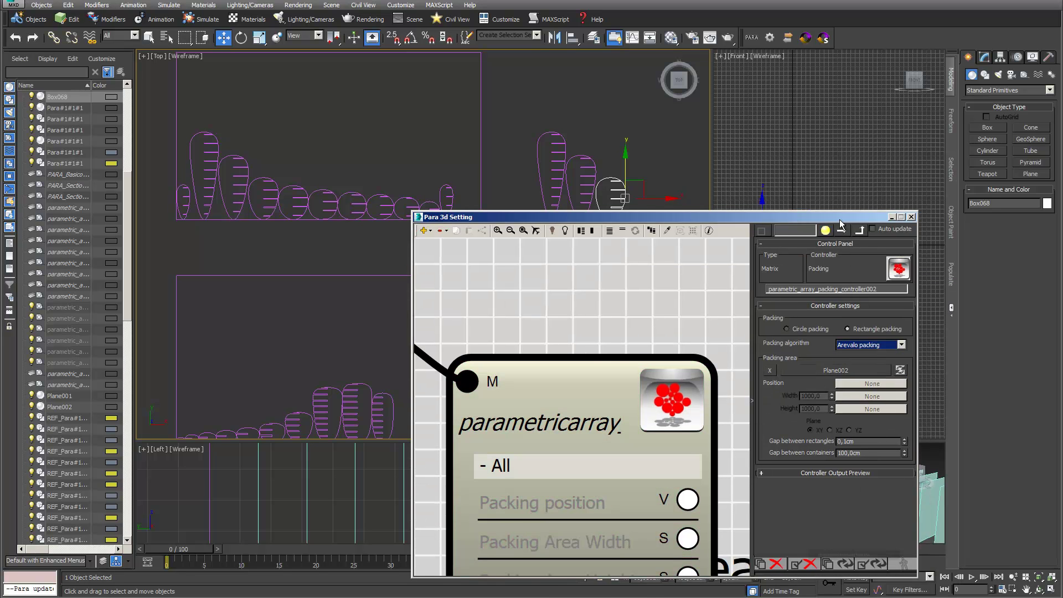
left_click_drag(841, 222, 890, 145)
left_click(890, 487)
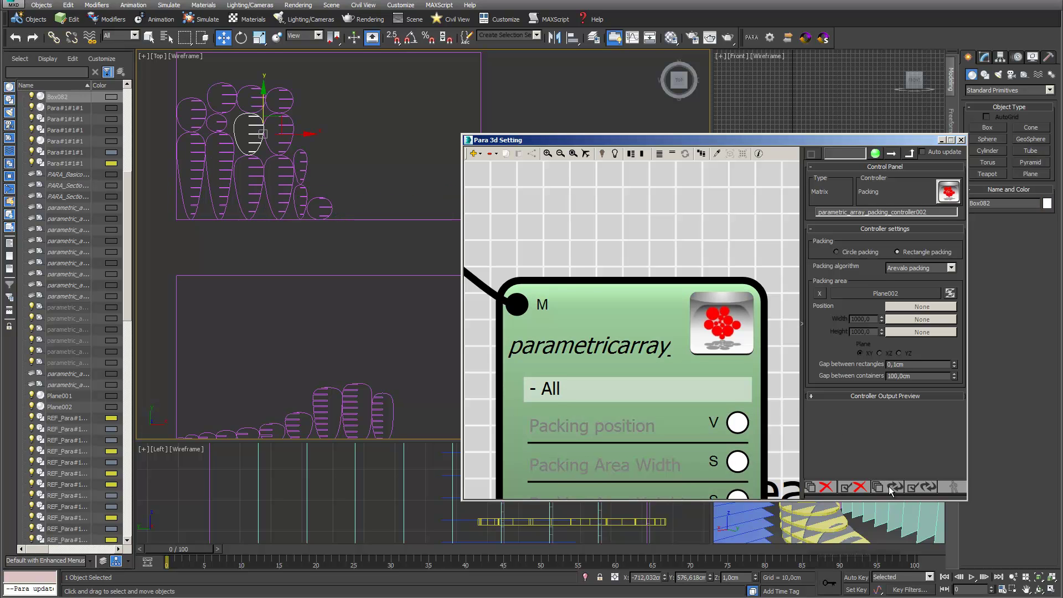
left_click_drag(669, 139, 738, 278)
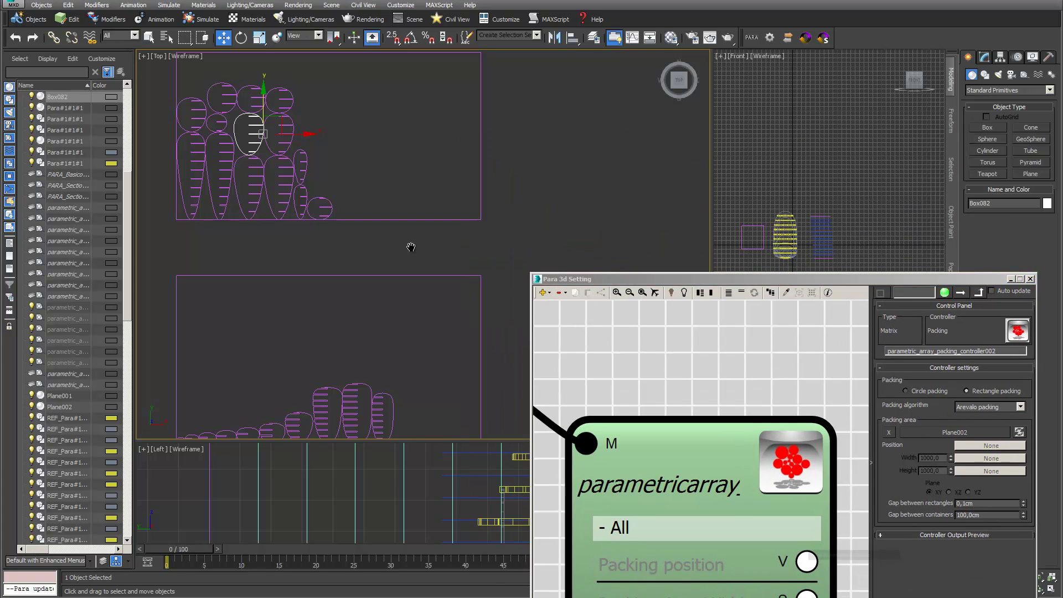
scroll(410, 242, "down", 2)
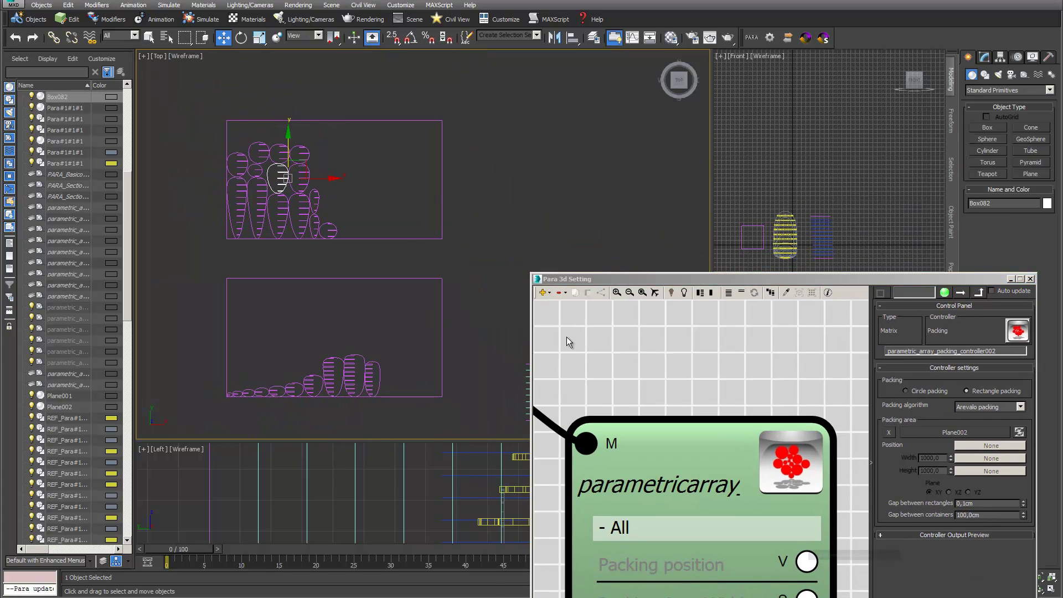
- Move both Packing controller nodes above their compound nodes and add a text label reading Packing beside them
left_click_drag(703, 276, 677, 132)
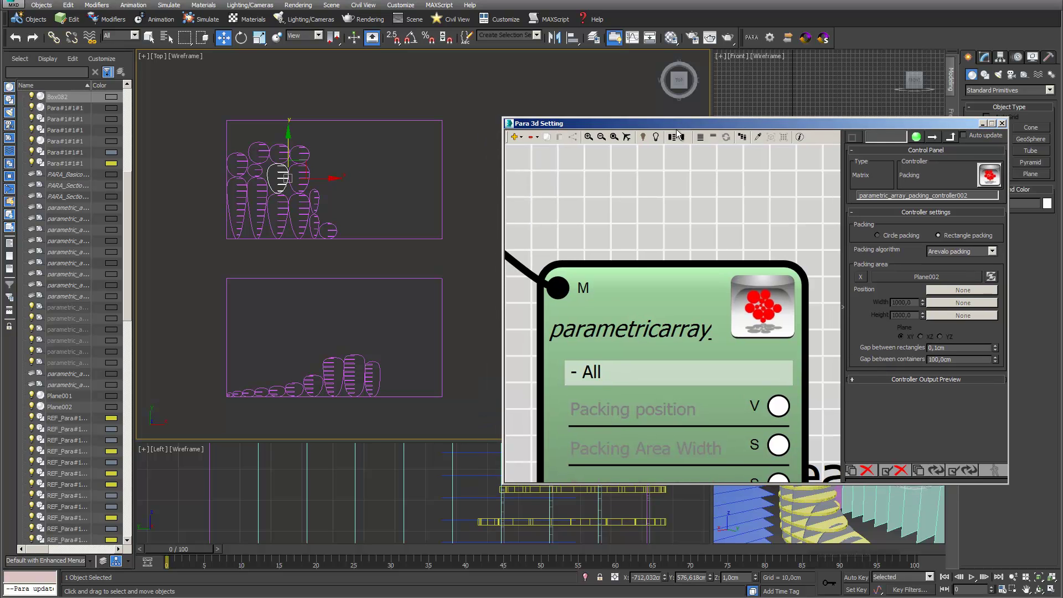
scroll(582, 210, "down", 2)
scroll(715, 194, "down", 4)
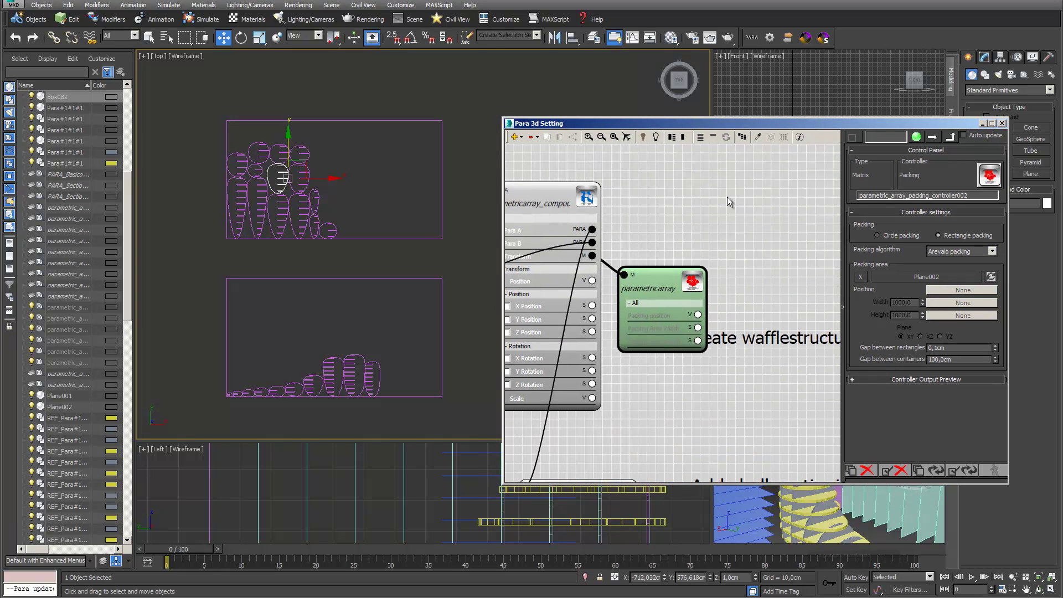
scroll(715, 249, "down", 4)
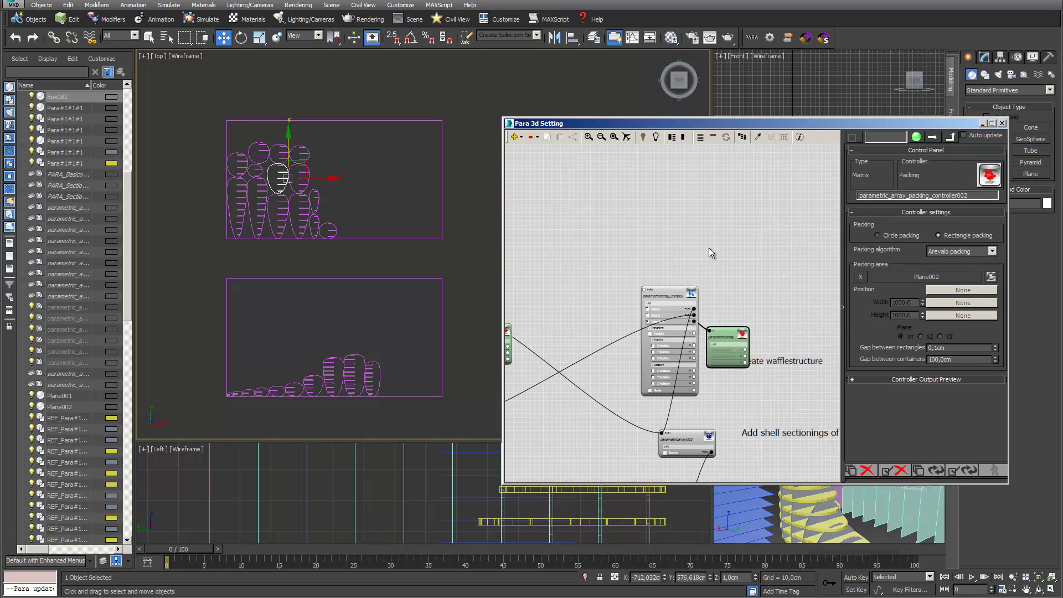
middle_click_drag(589, 183, 627, 186)
left_click_drag(778, 329, 777, 213)
left_click_drag(580, 321, 594, 230)
left_click(802, 252)
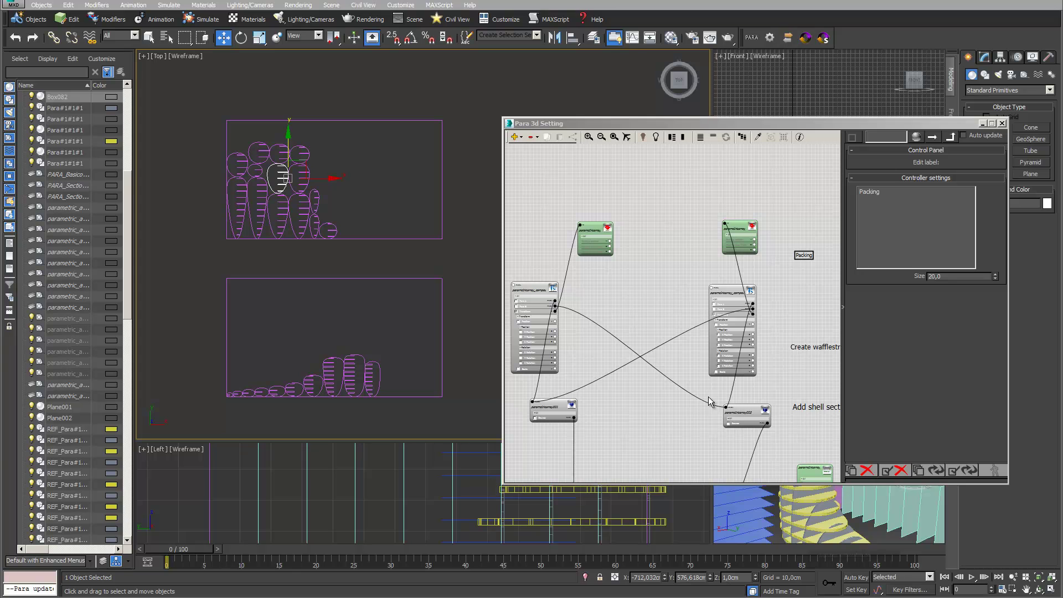
- Examine the lower part of the node graph, including the sectioning planes and the PARA_Basicobject node
scroll(712, 403, "down", 1)
middle_click_drag(711, 403, 688, 286)
middle_click_drag(744, 380, 692, 243)
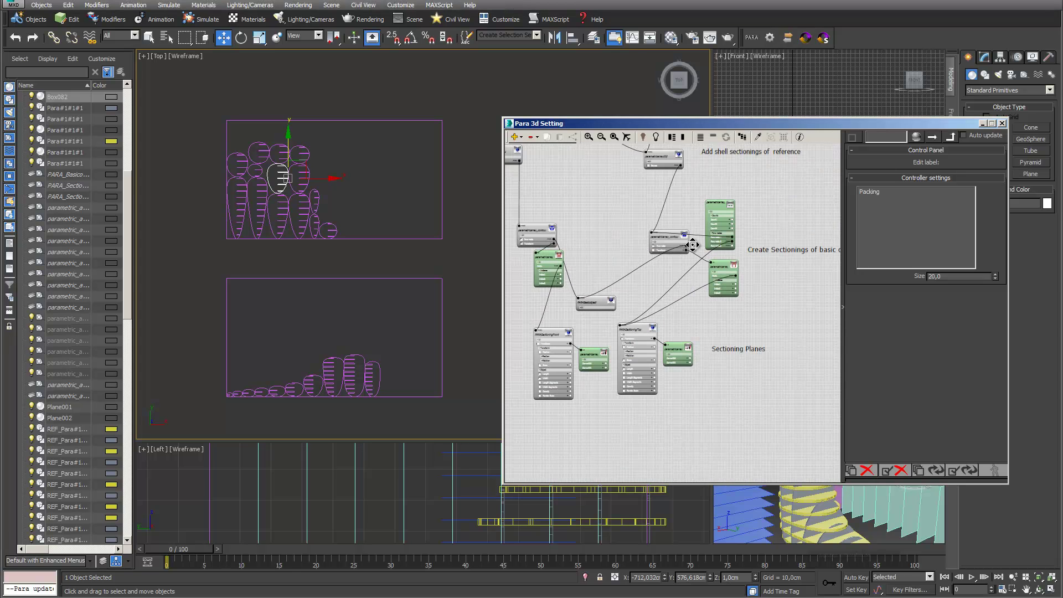
scroll(734, 352, "up", 1)
scroll(732, 348, "up", 1)
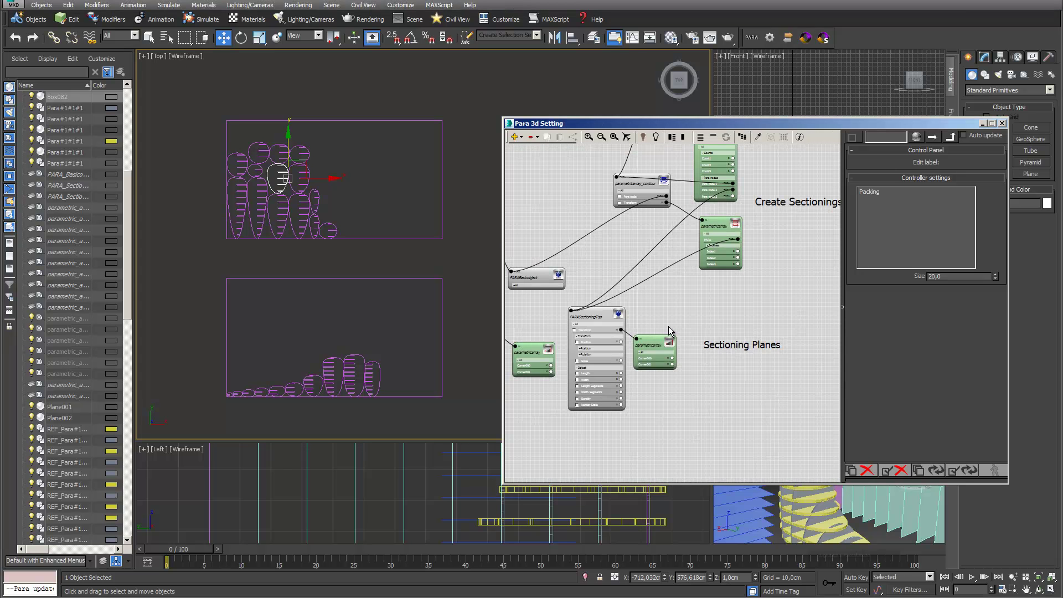
left_click(535, 272)
scroll(631, 249, "down", 1)
middle_click_drag(632, 250, 642, 318)
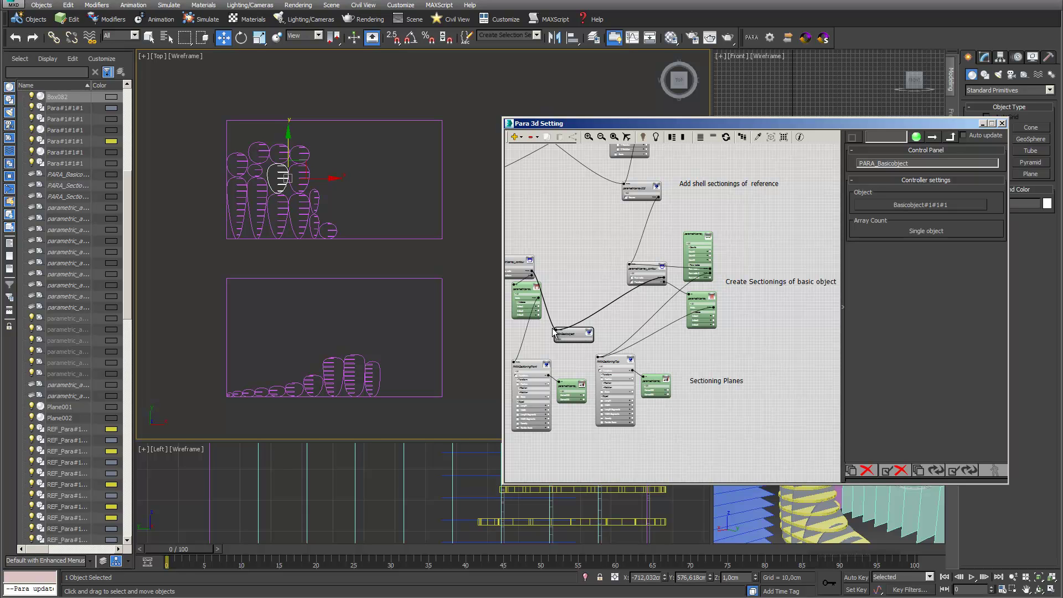
- Review the node graph from the sectionings up through the waffle structure compounds to the Packing controllers
scroll(617, 266, "down", 2)
middle_click_drag(617, 266, 683, 331)
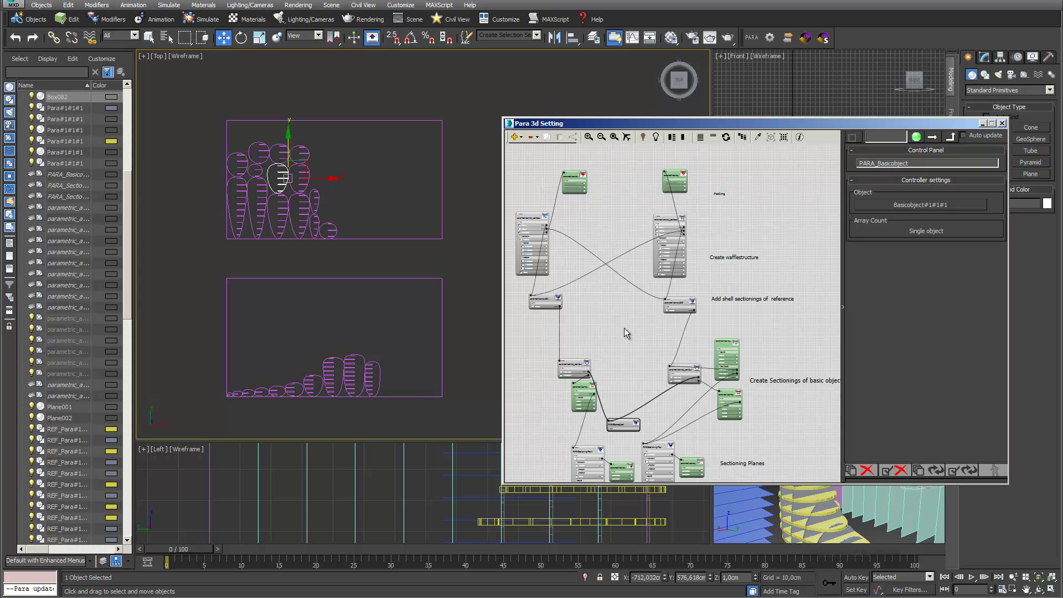
middle_click_drag(600, 300, 619, 375)
left_click(697, 303)
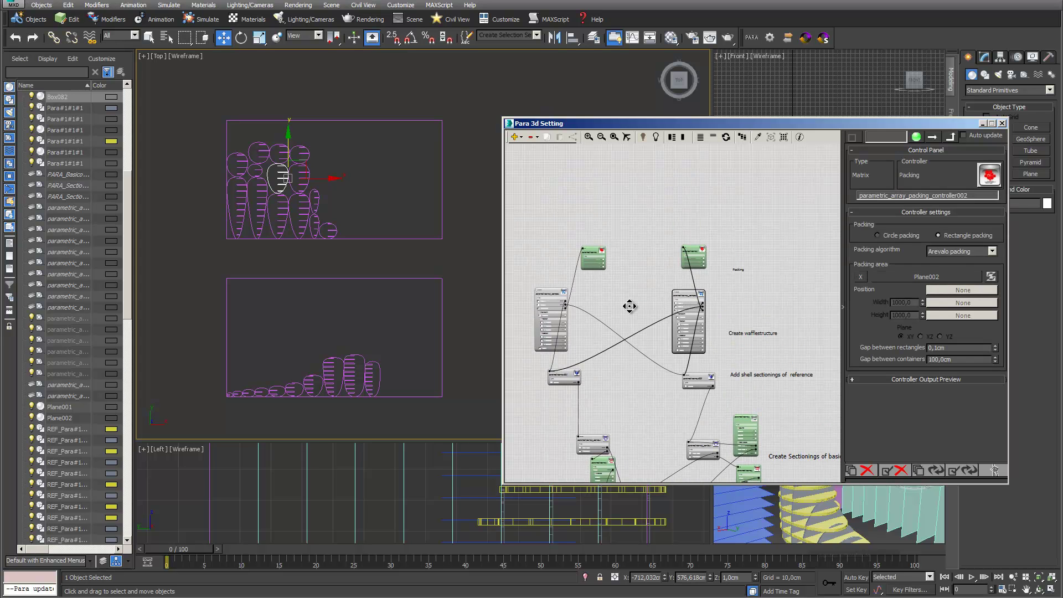
scroll(636, 306, "up", 1)
middle_click_drag(637, 307, 666, 307)
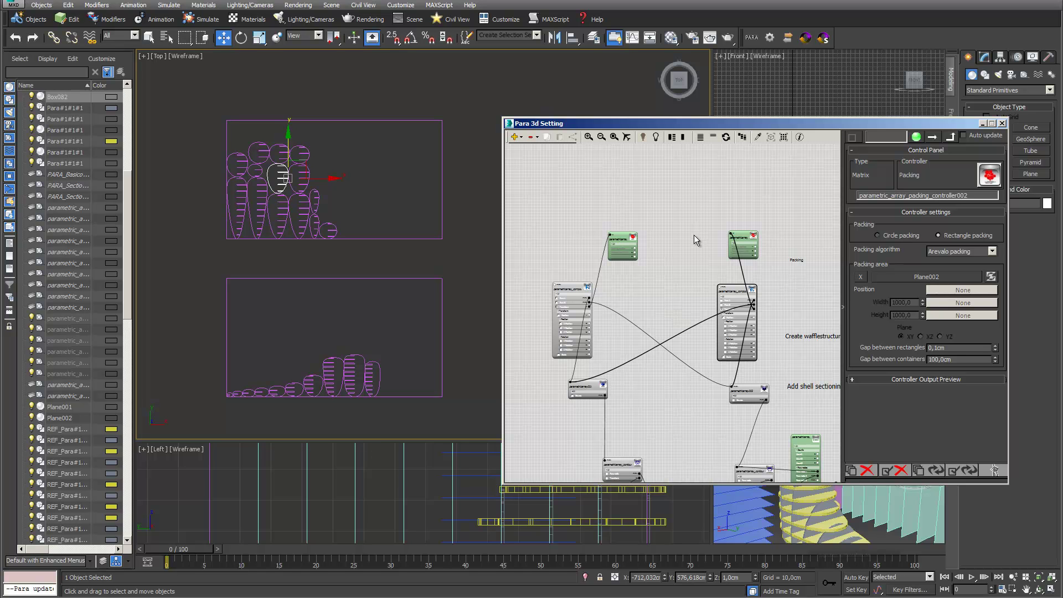
scroll(710, 357, "down", 1)
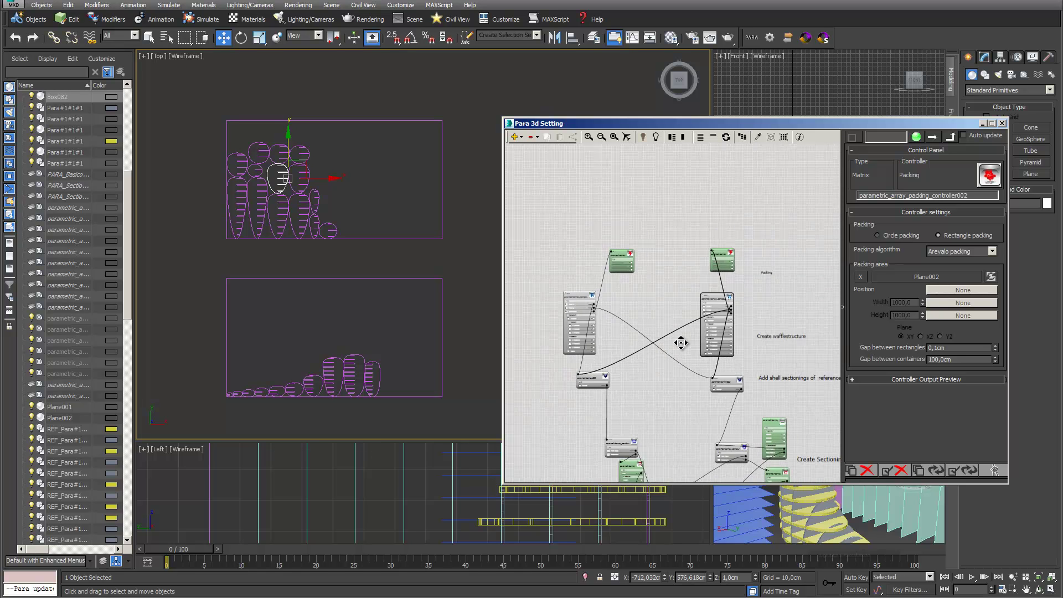
middle_click_drag(682, 340, 658, 297)
left_click_drag(675, 129, 639, 129)
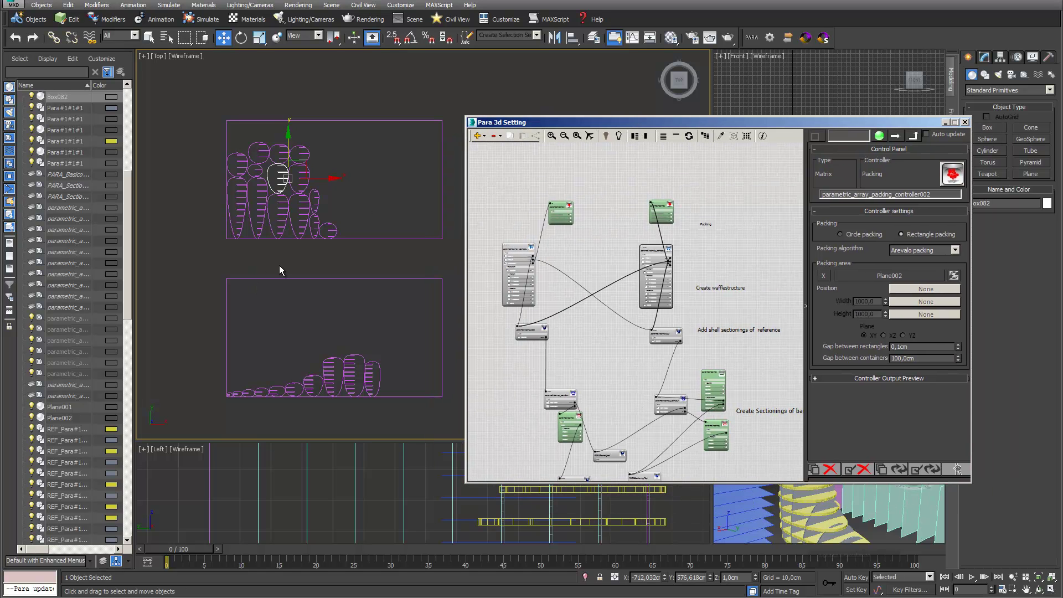